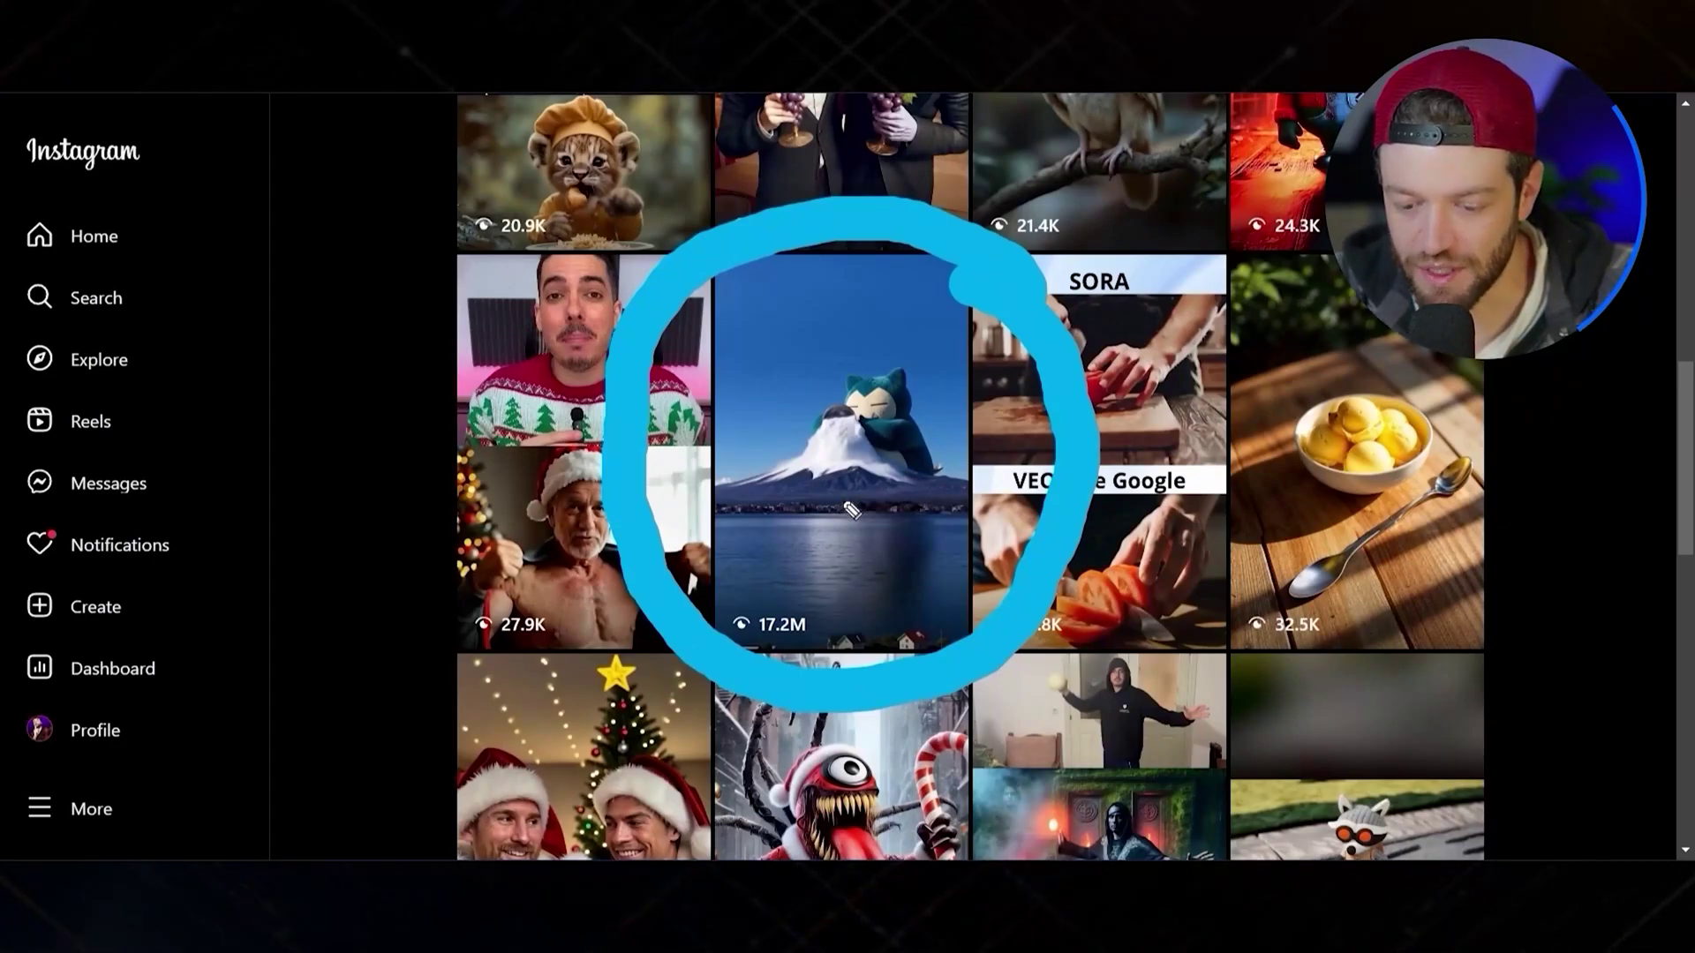
Step: Open the 17.2M-view post of Snorlax on a snowy mountain
left_click(898, 524)
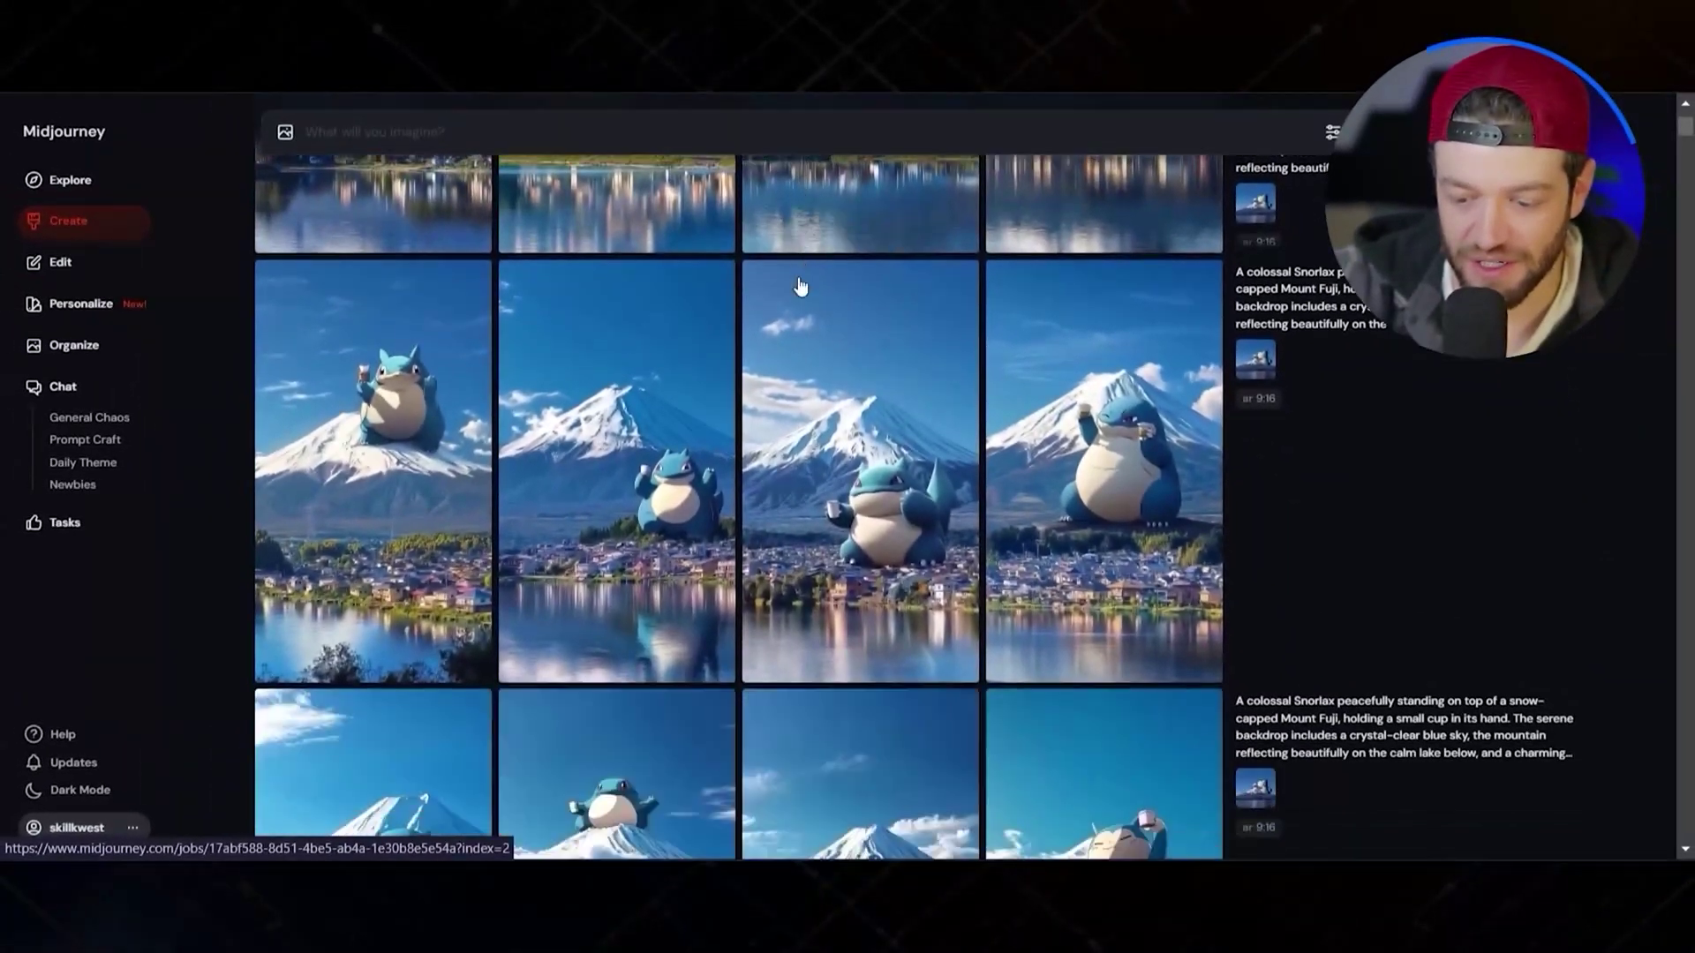
scroll(800, 286, "up", 1)
scroll(800, 286, "down", 1)
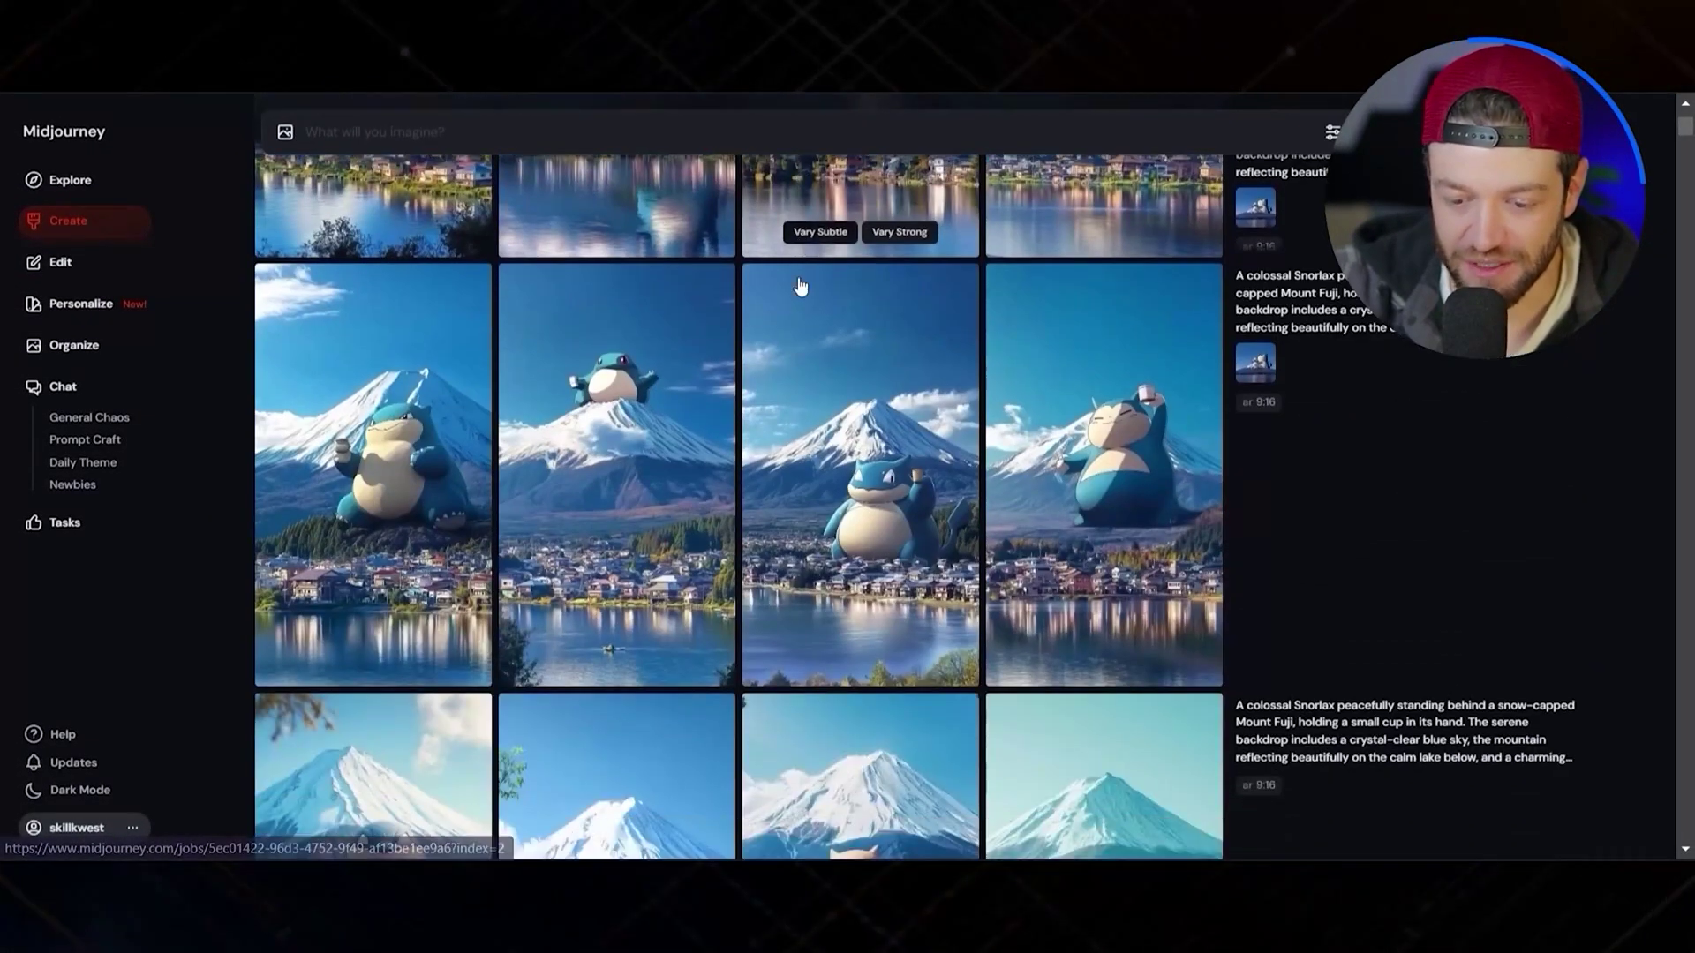
scroll(800, 286, "up", 1)
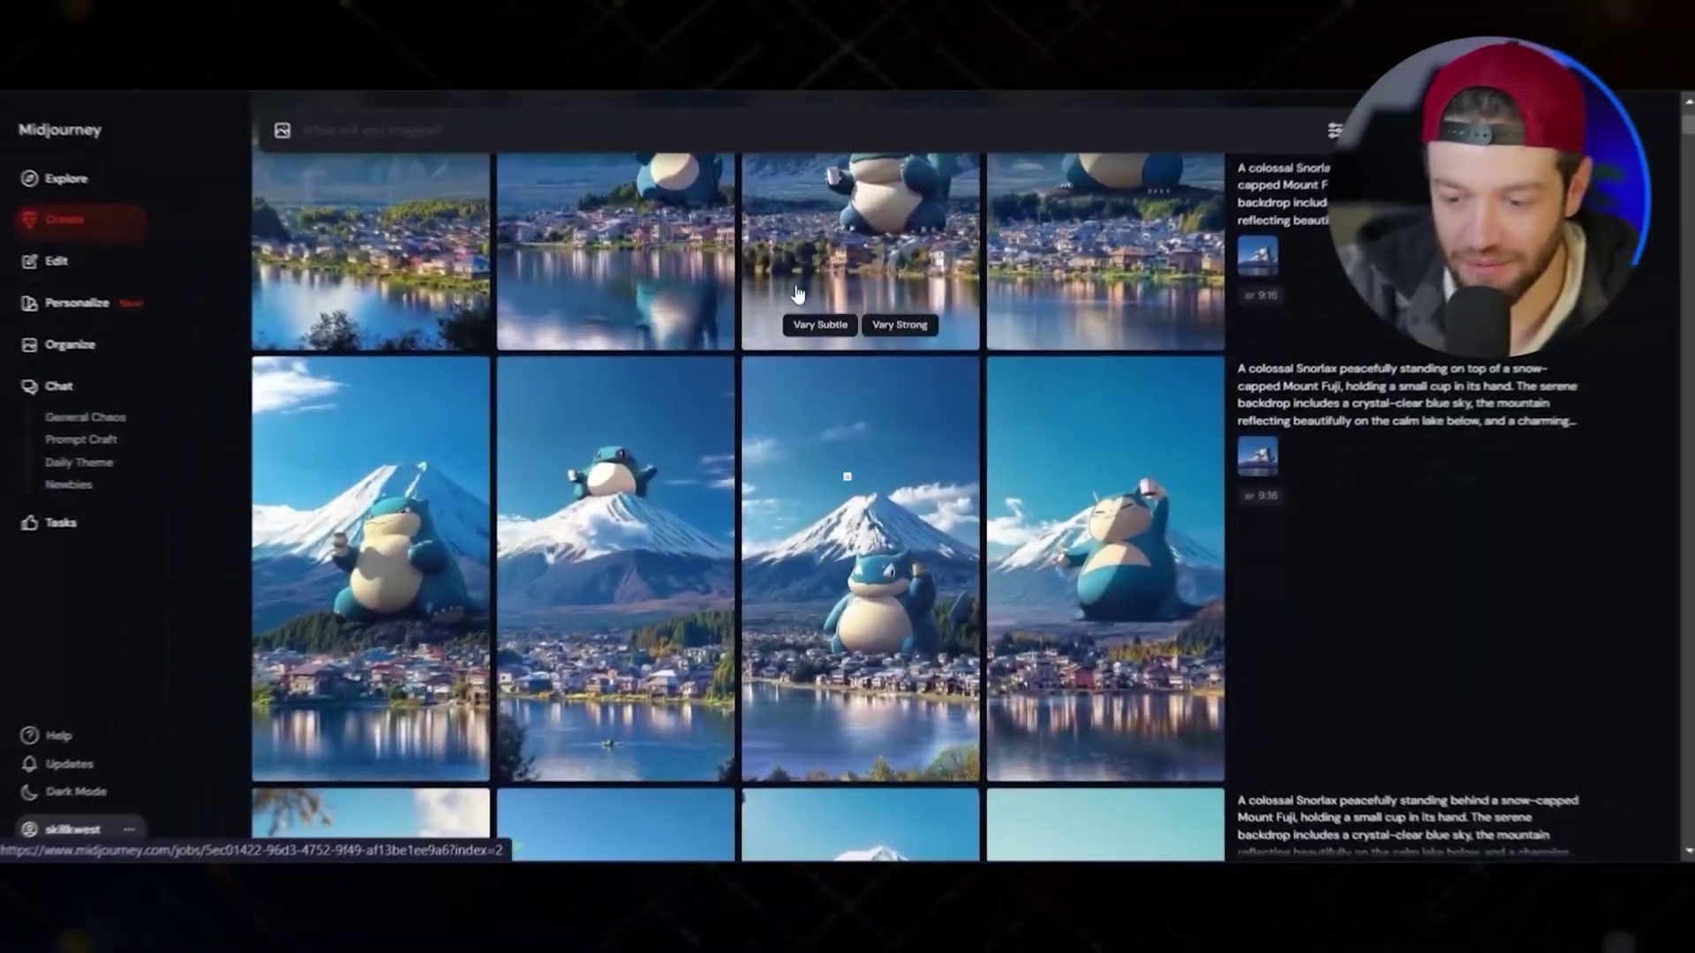
scroll(797, 292, "up", 2)
scroll(799, 360, "down", 2)
scroll(801, 395, "up", 1)
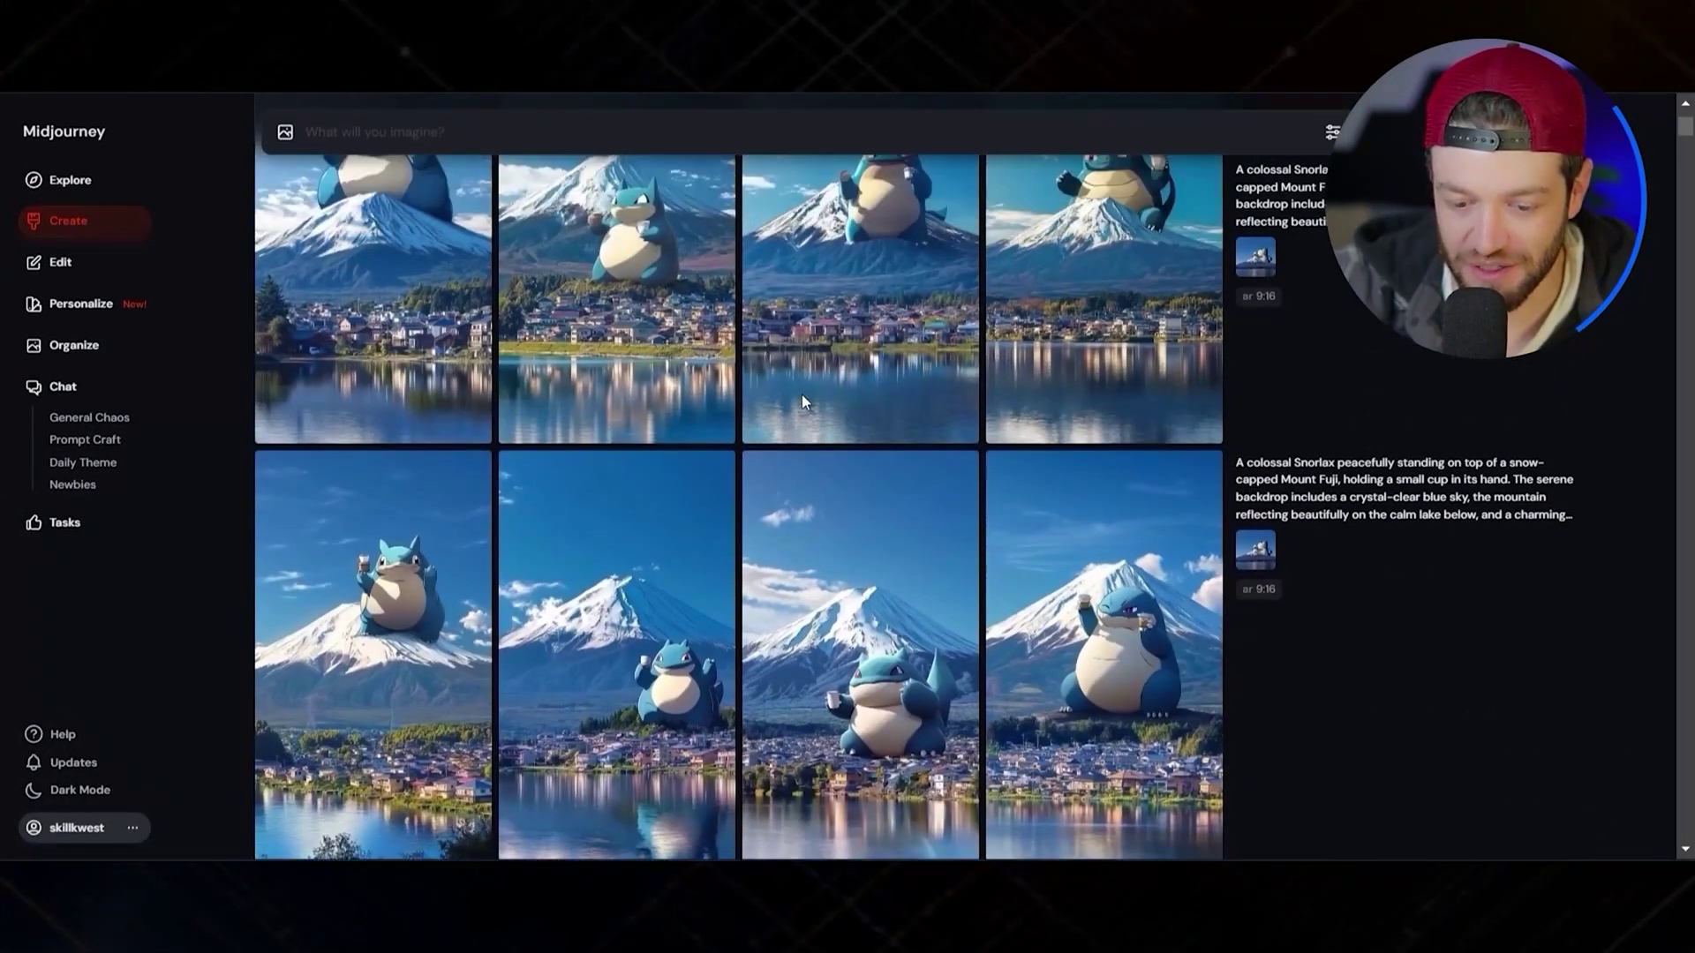
scroll(802, 396, "up", 3)
scroll(802, 402, "down", 4)
scroll(802, 406, "up", 4)
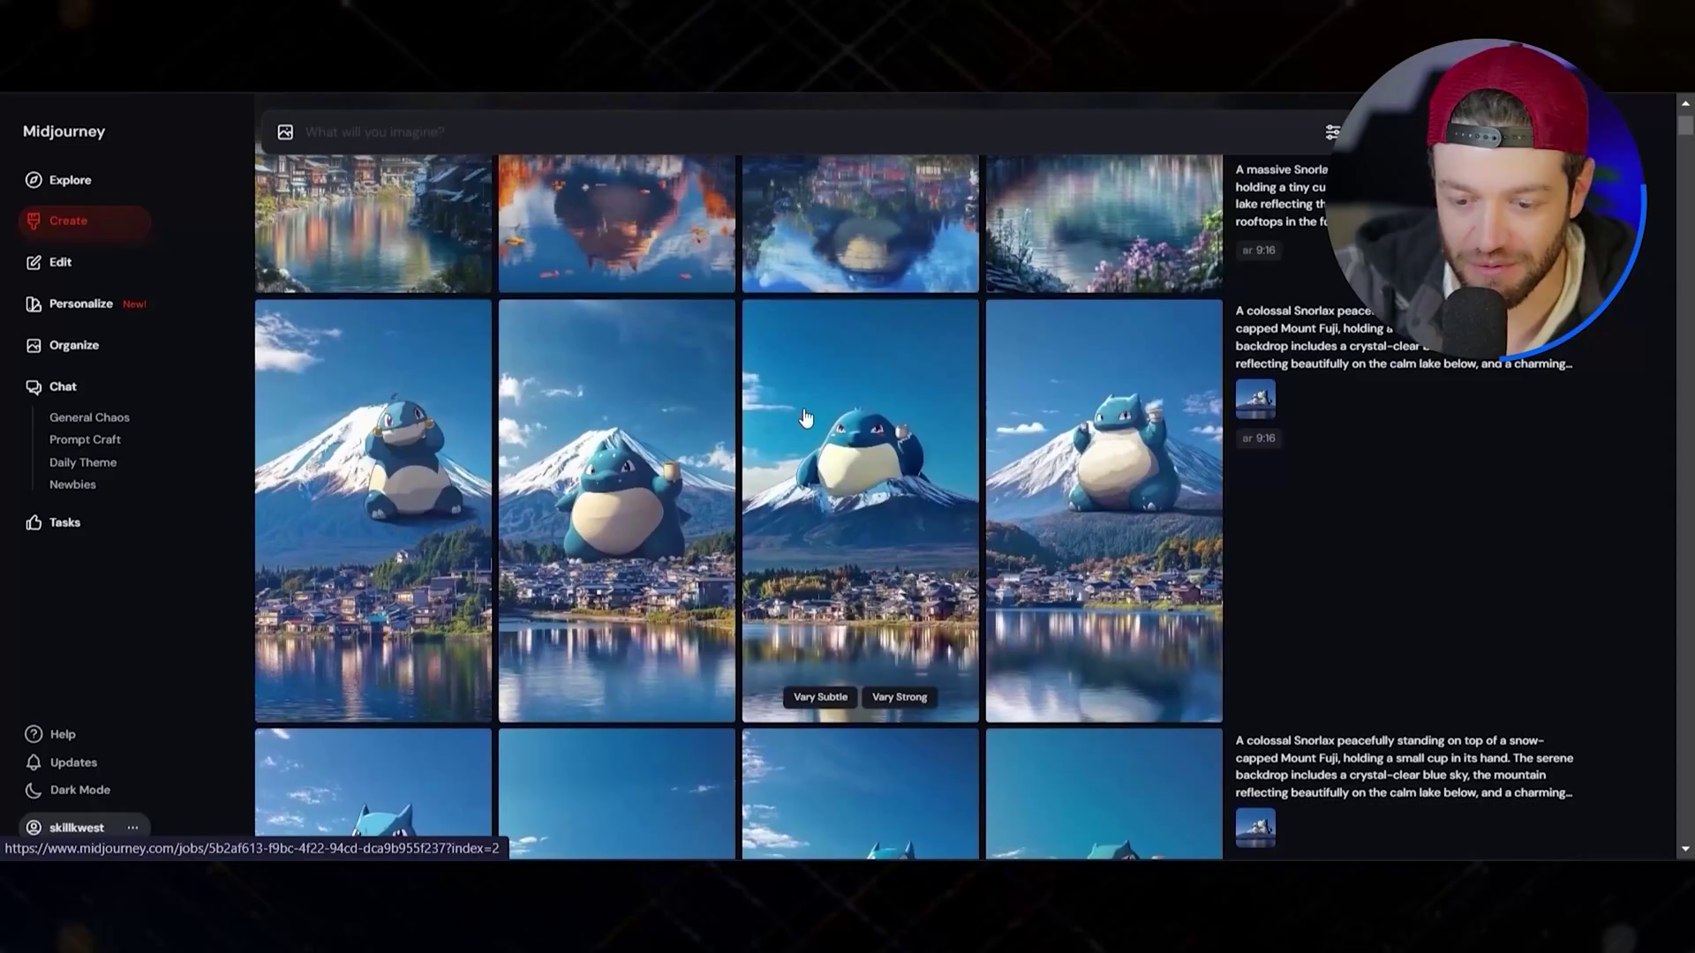
scroll(805, 417, "up", 2)
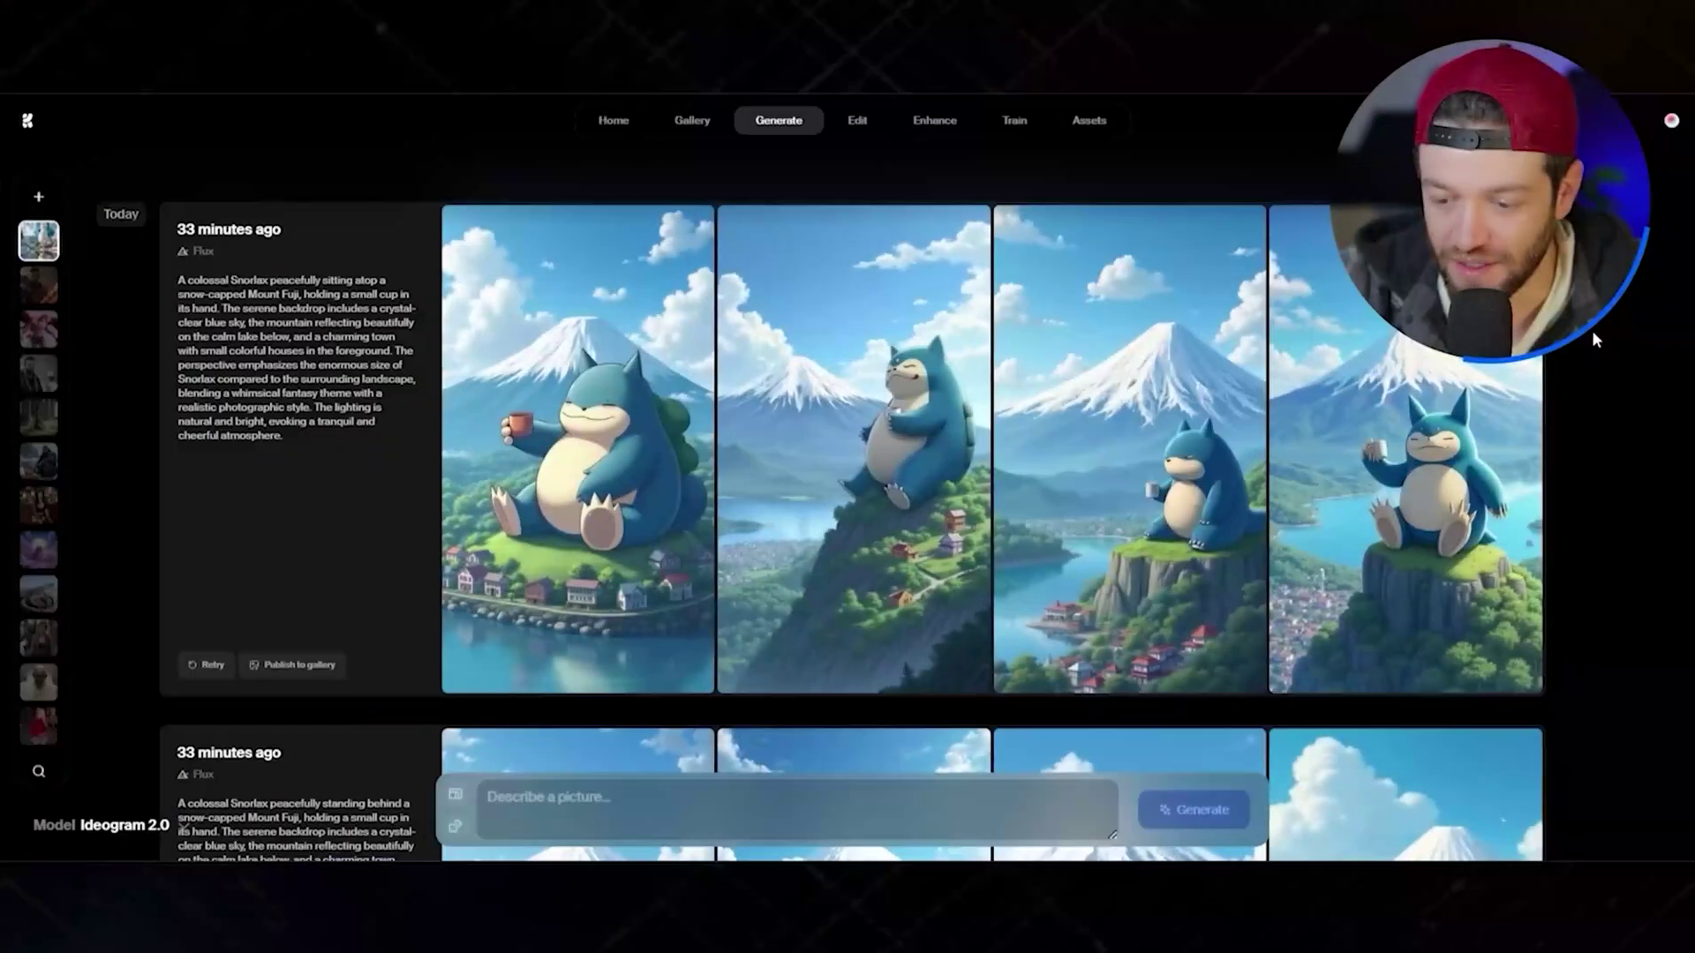
scroll(848, 477, "down", 2)
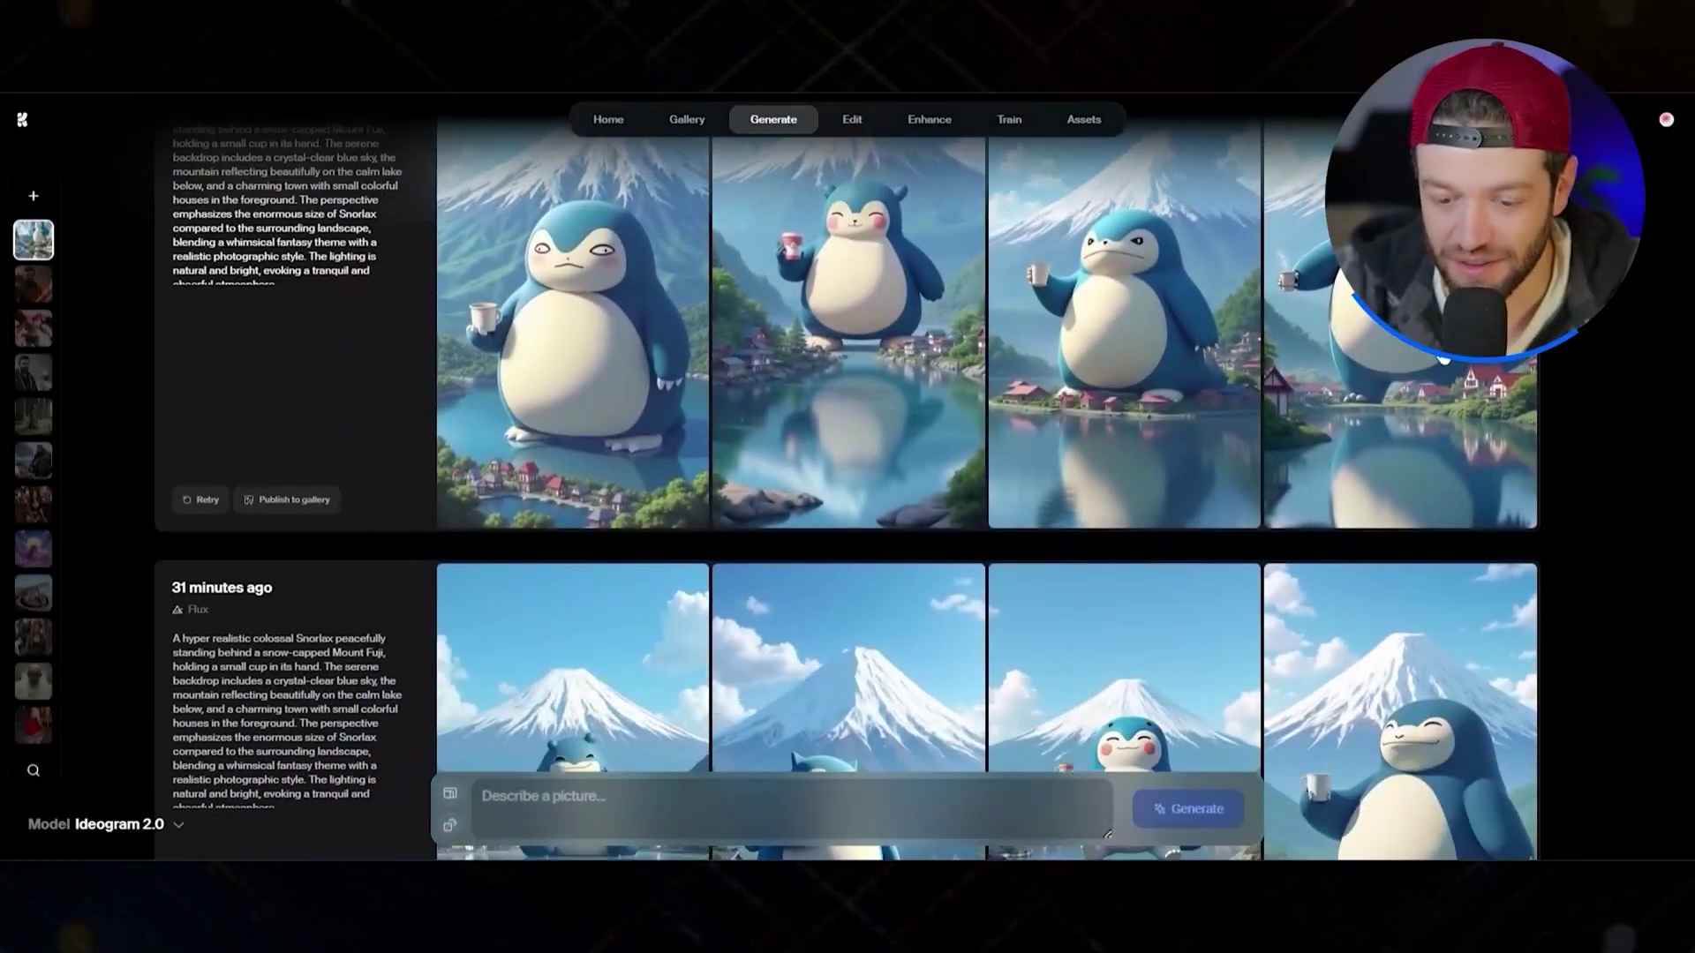
scroll(1448, 380, "down", 6)
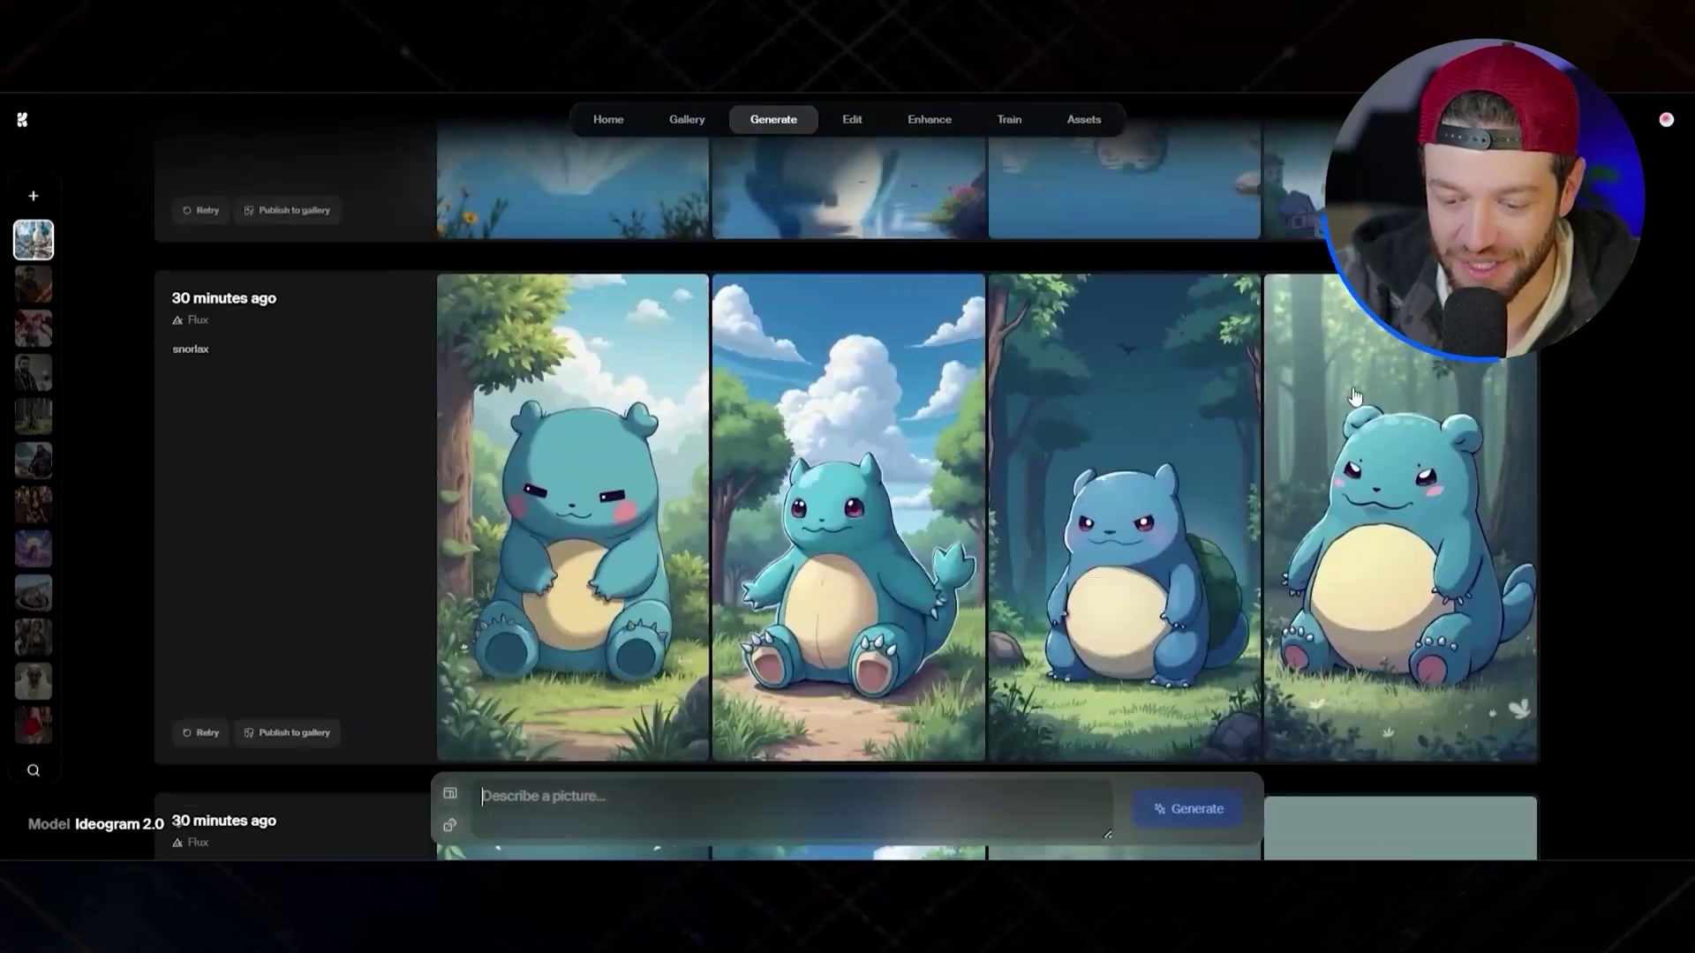
scroll(1355, 397, "down", 3)
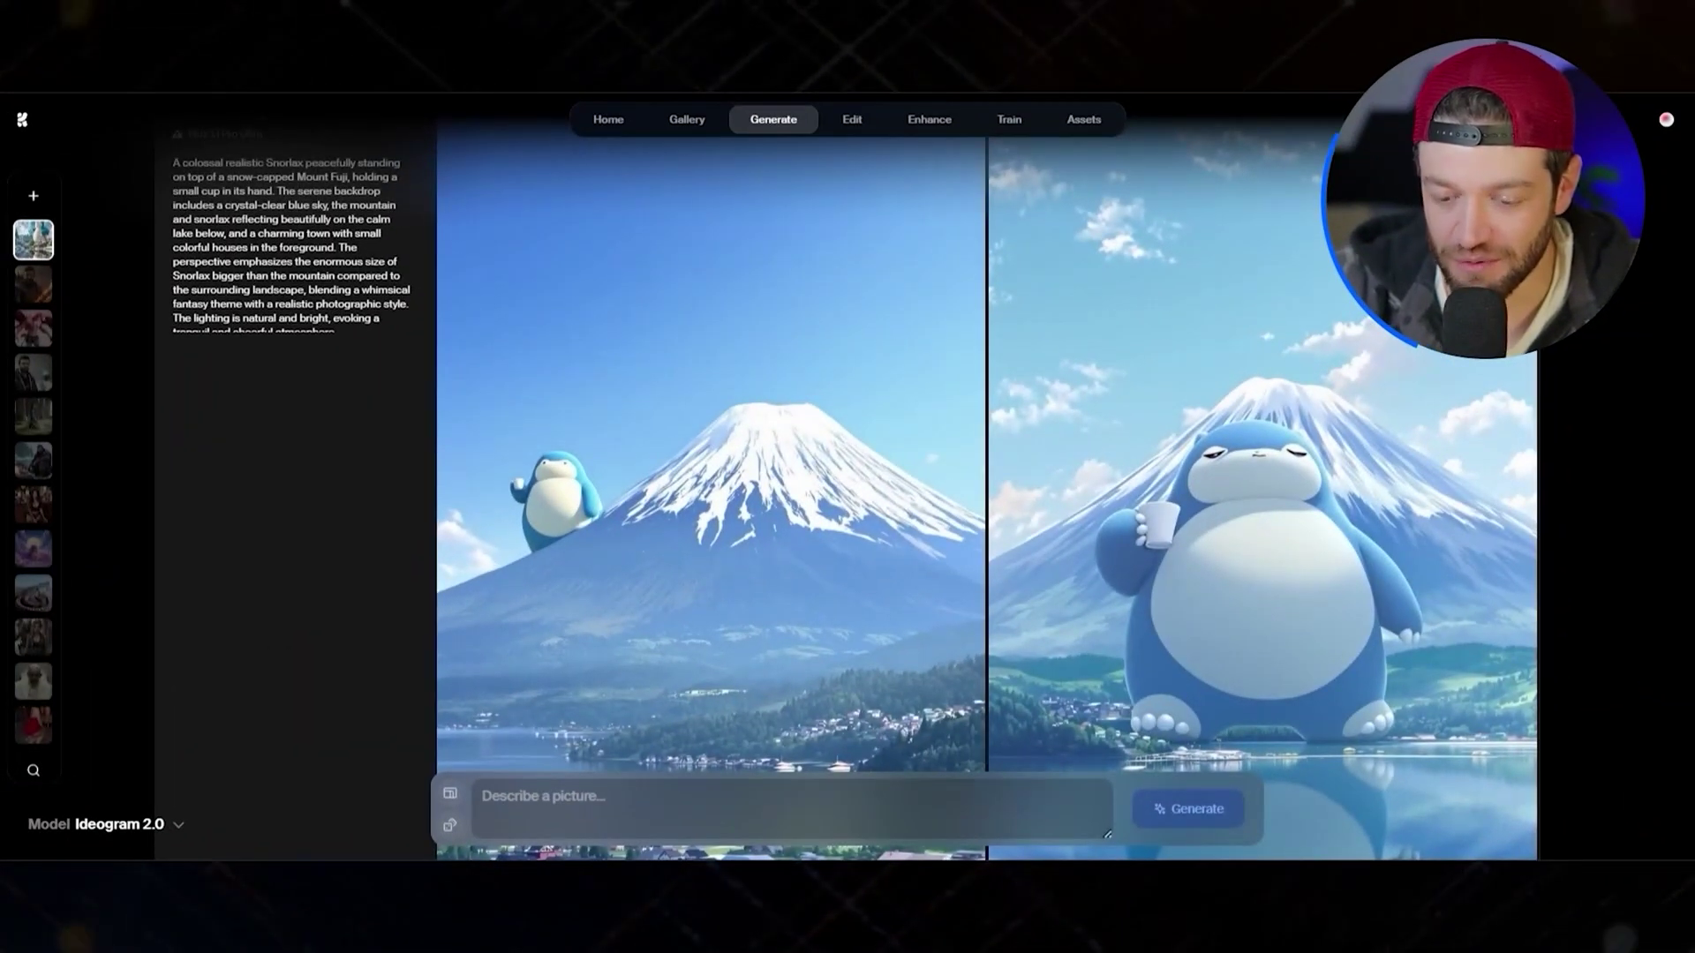
scroll(848, 485, "down", 8)
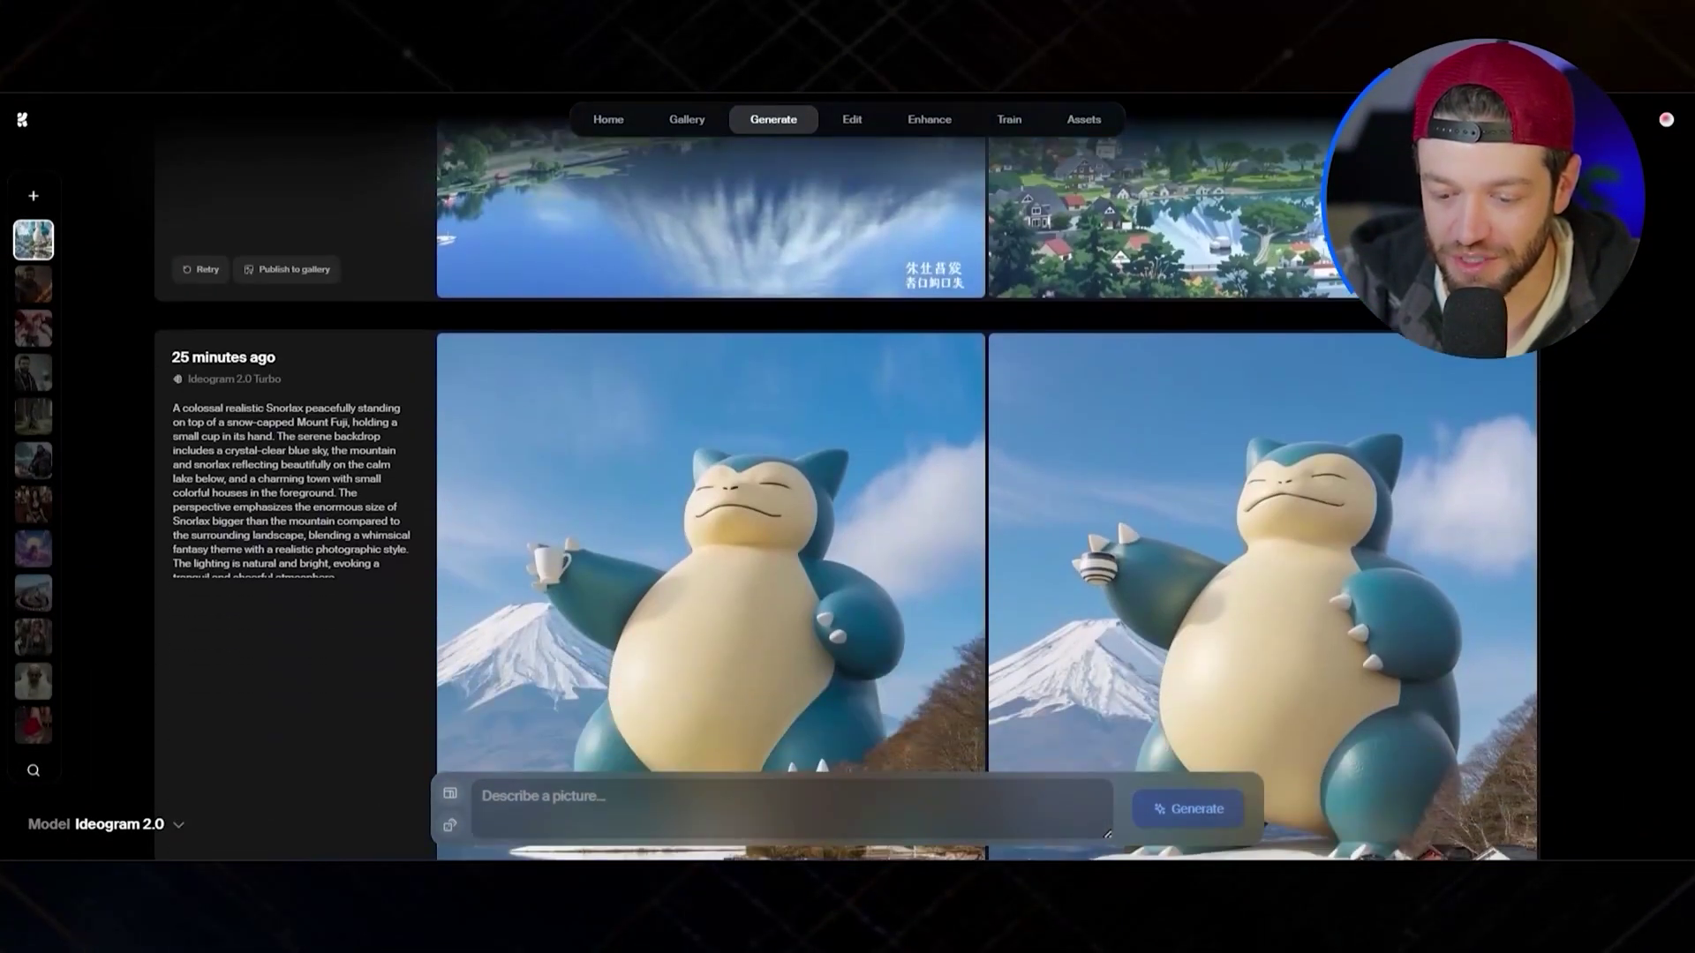
scroll(1247, 261, "down", 15)
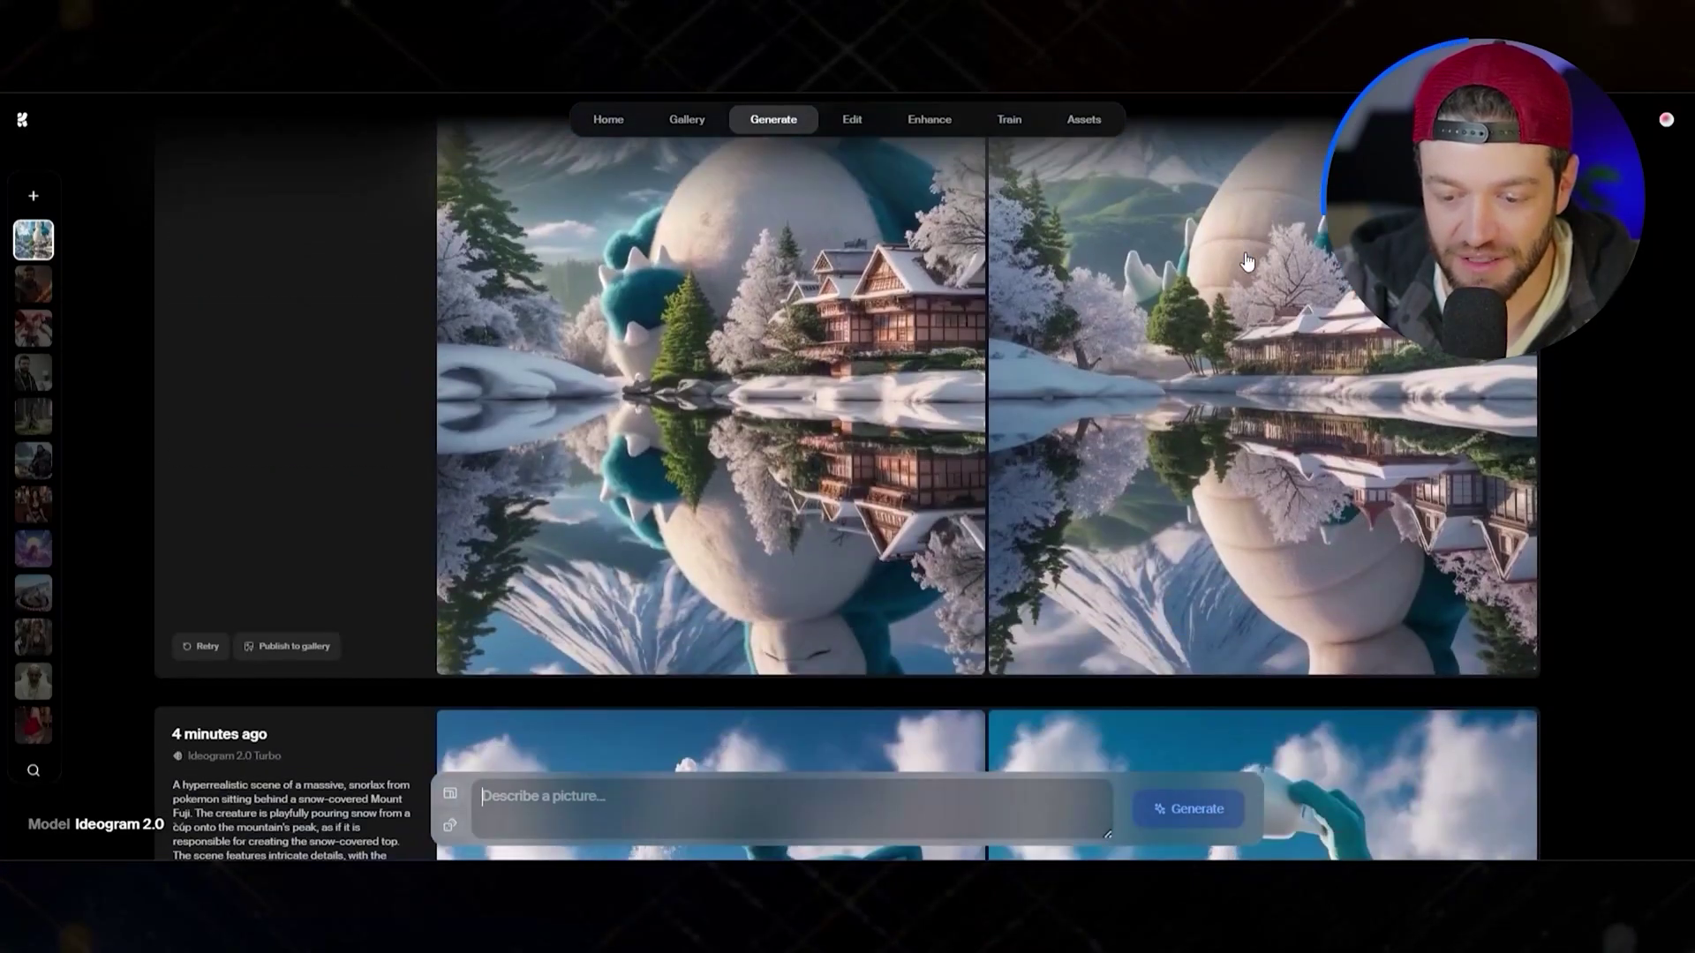
scroll(1248, 261, "down", 3)
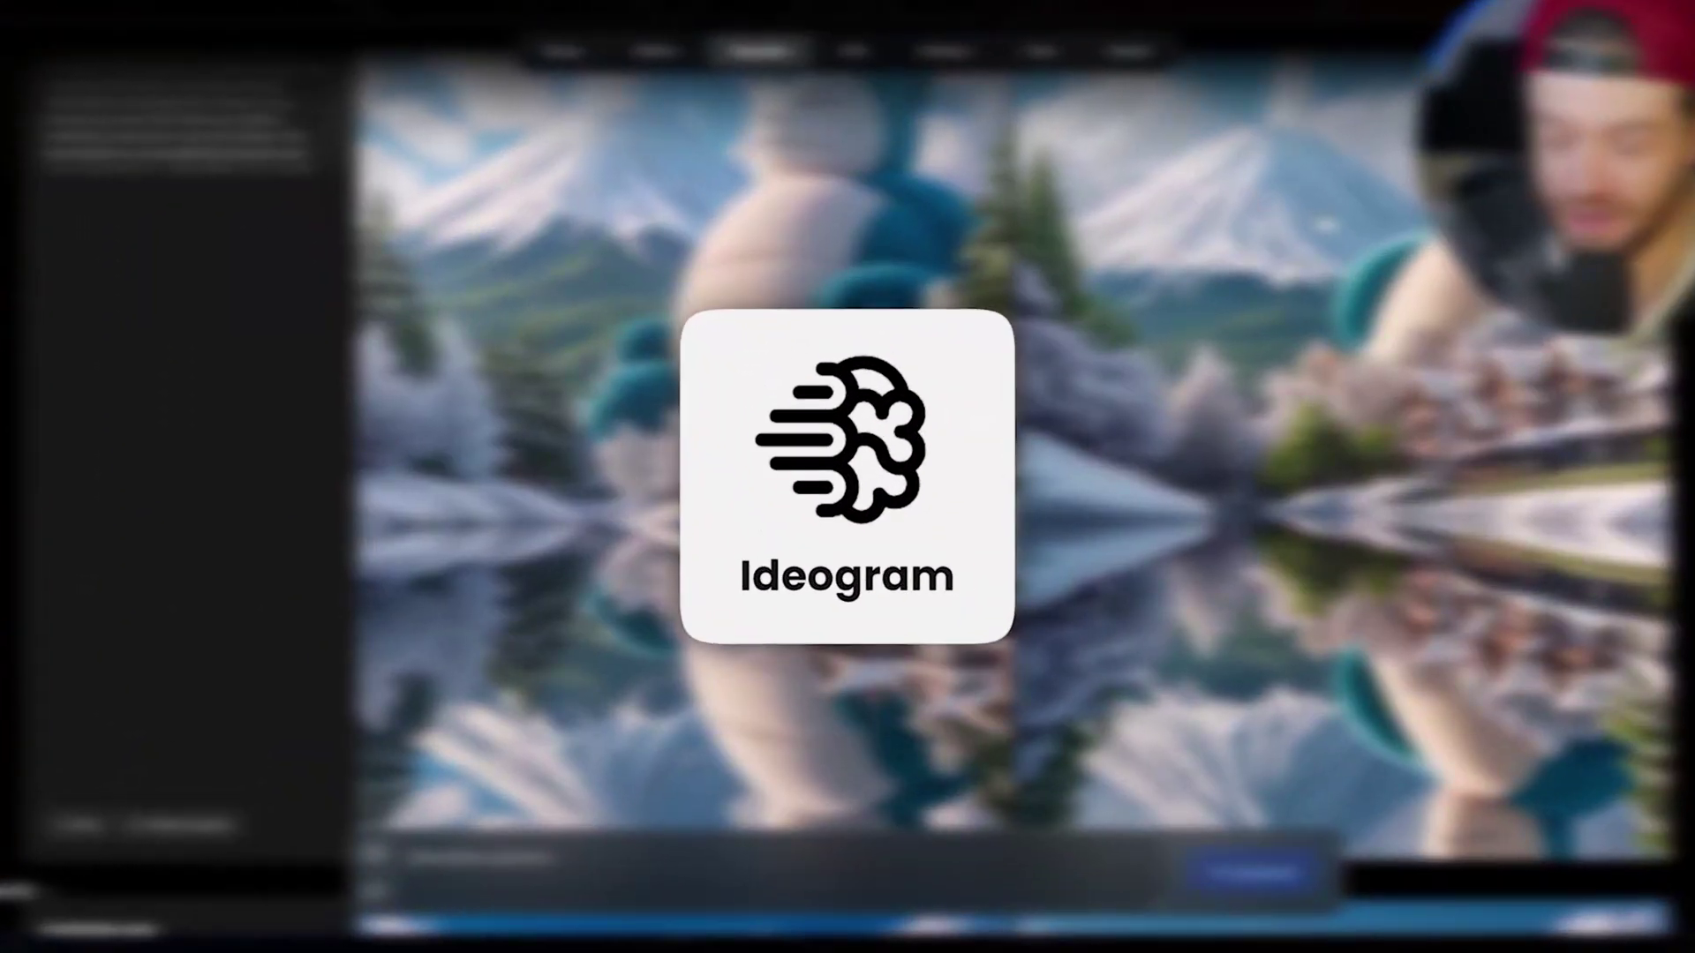
scroll(1247, 261, "down", 7)
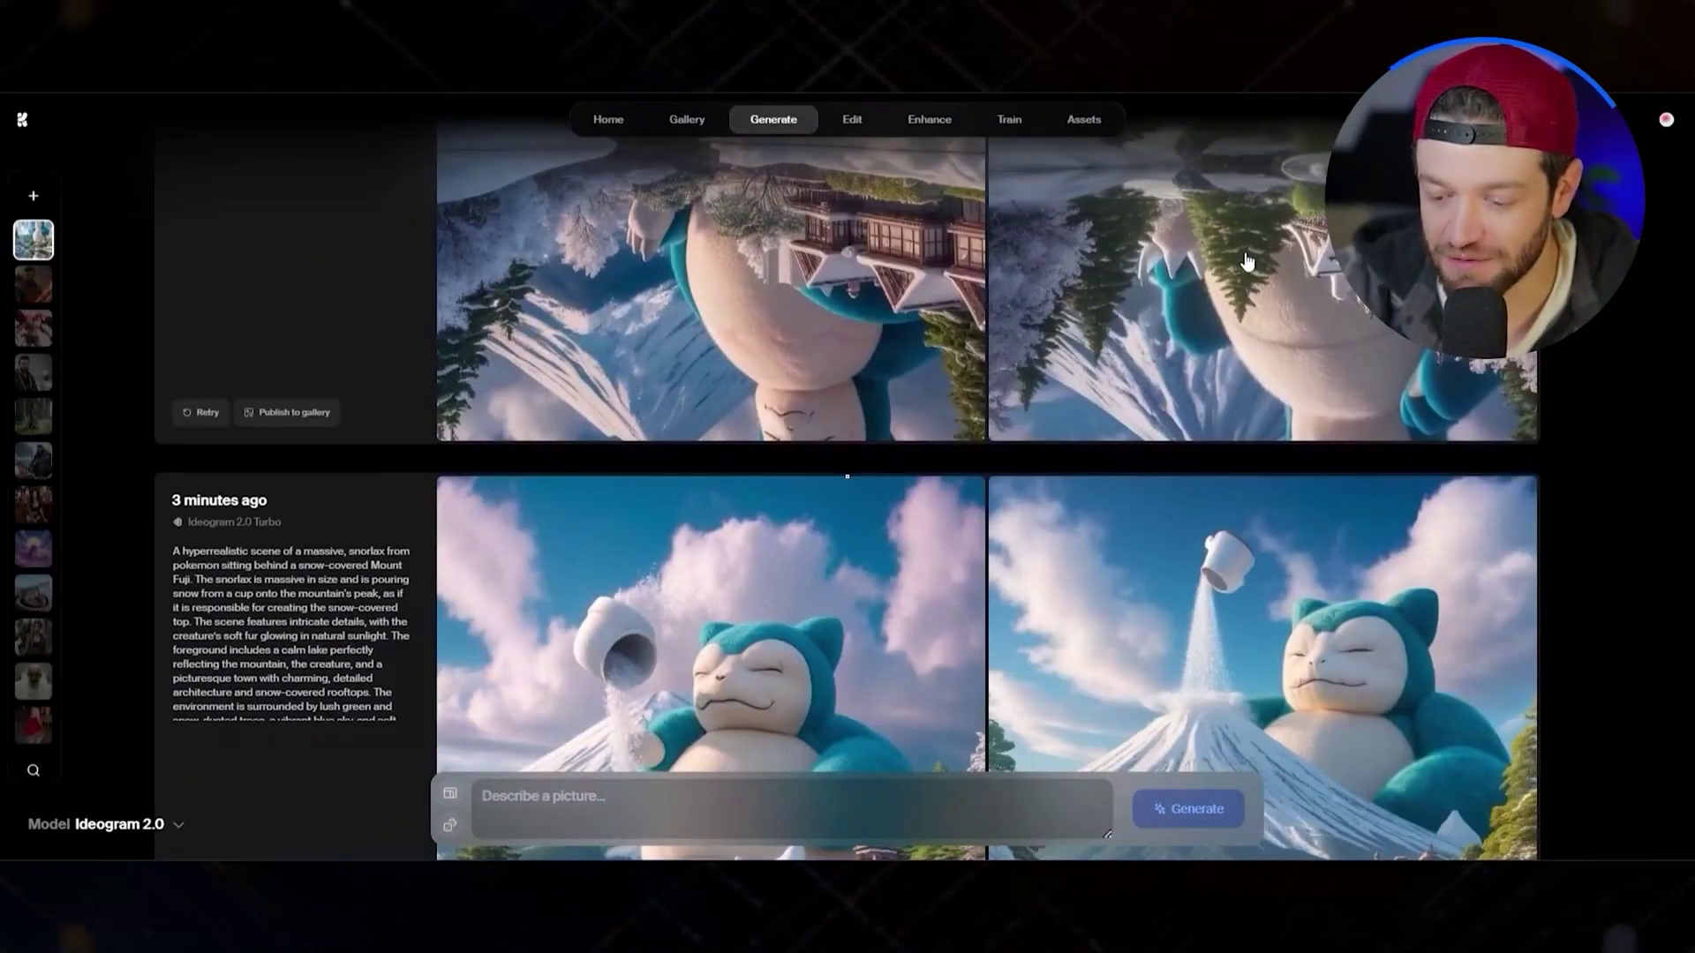
scroll(1248, 262, "up", 5)
scroll(1248, 267, "down", 6)
scroll(1248, 266, "up", 3)
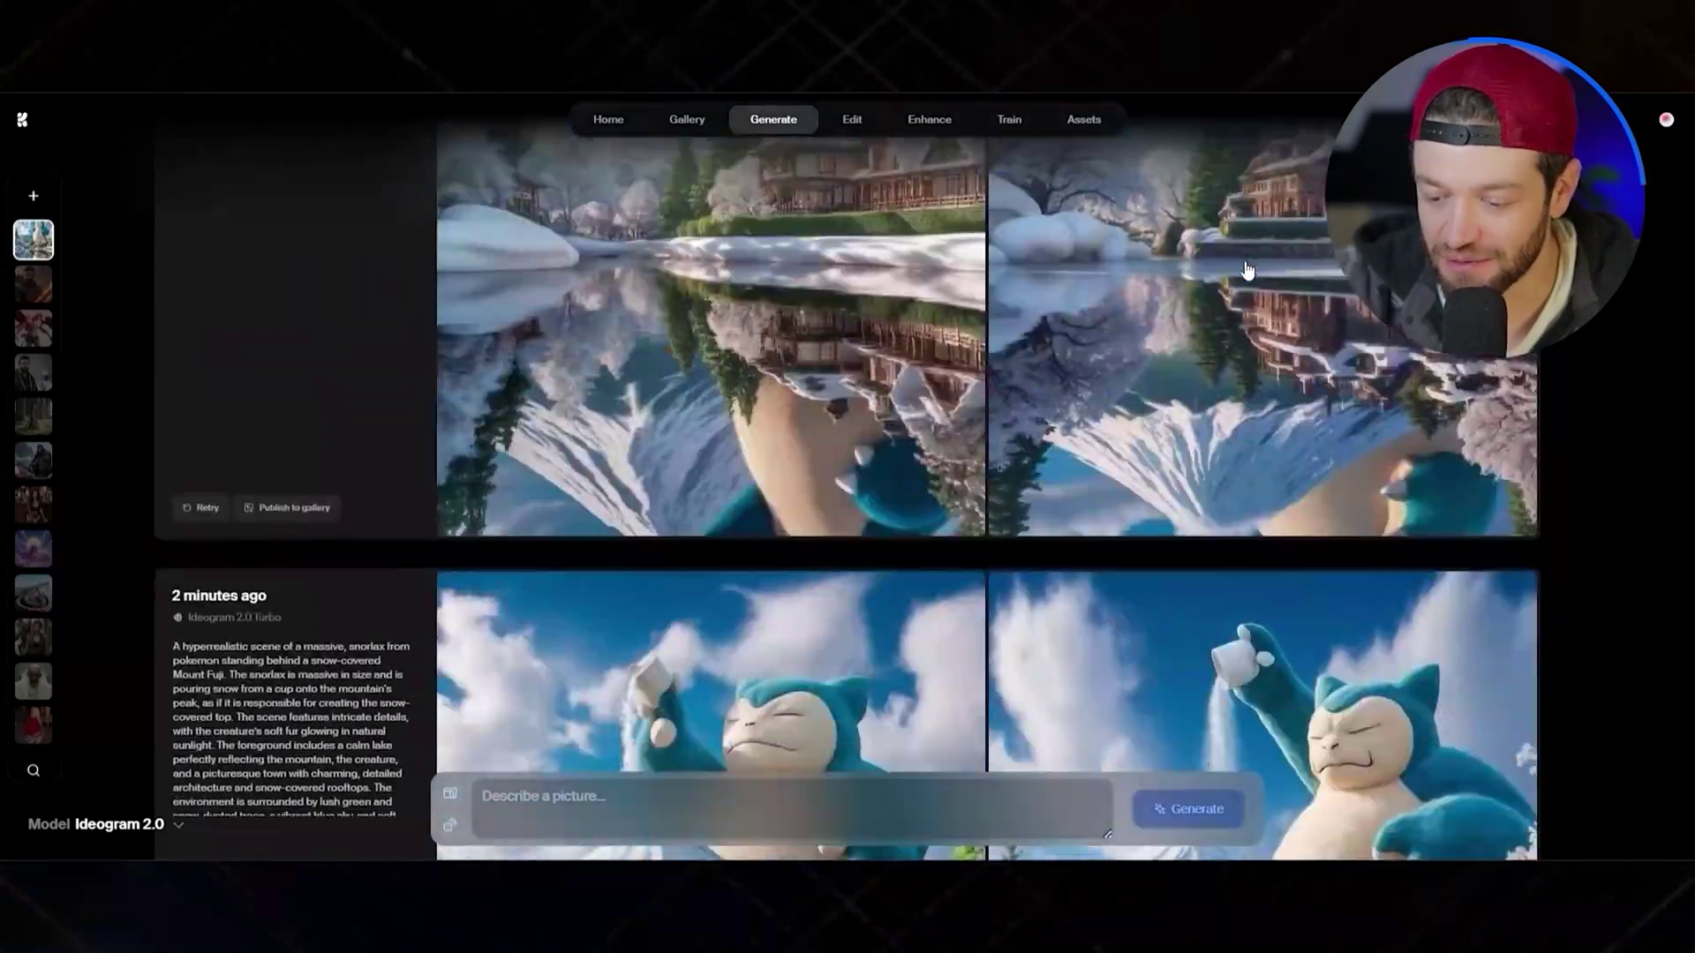
scroll(1246, 269, "down", 1)
scroll(1246, 270, "down", 1)
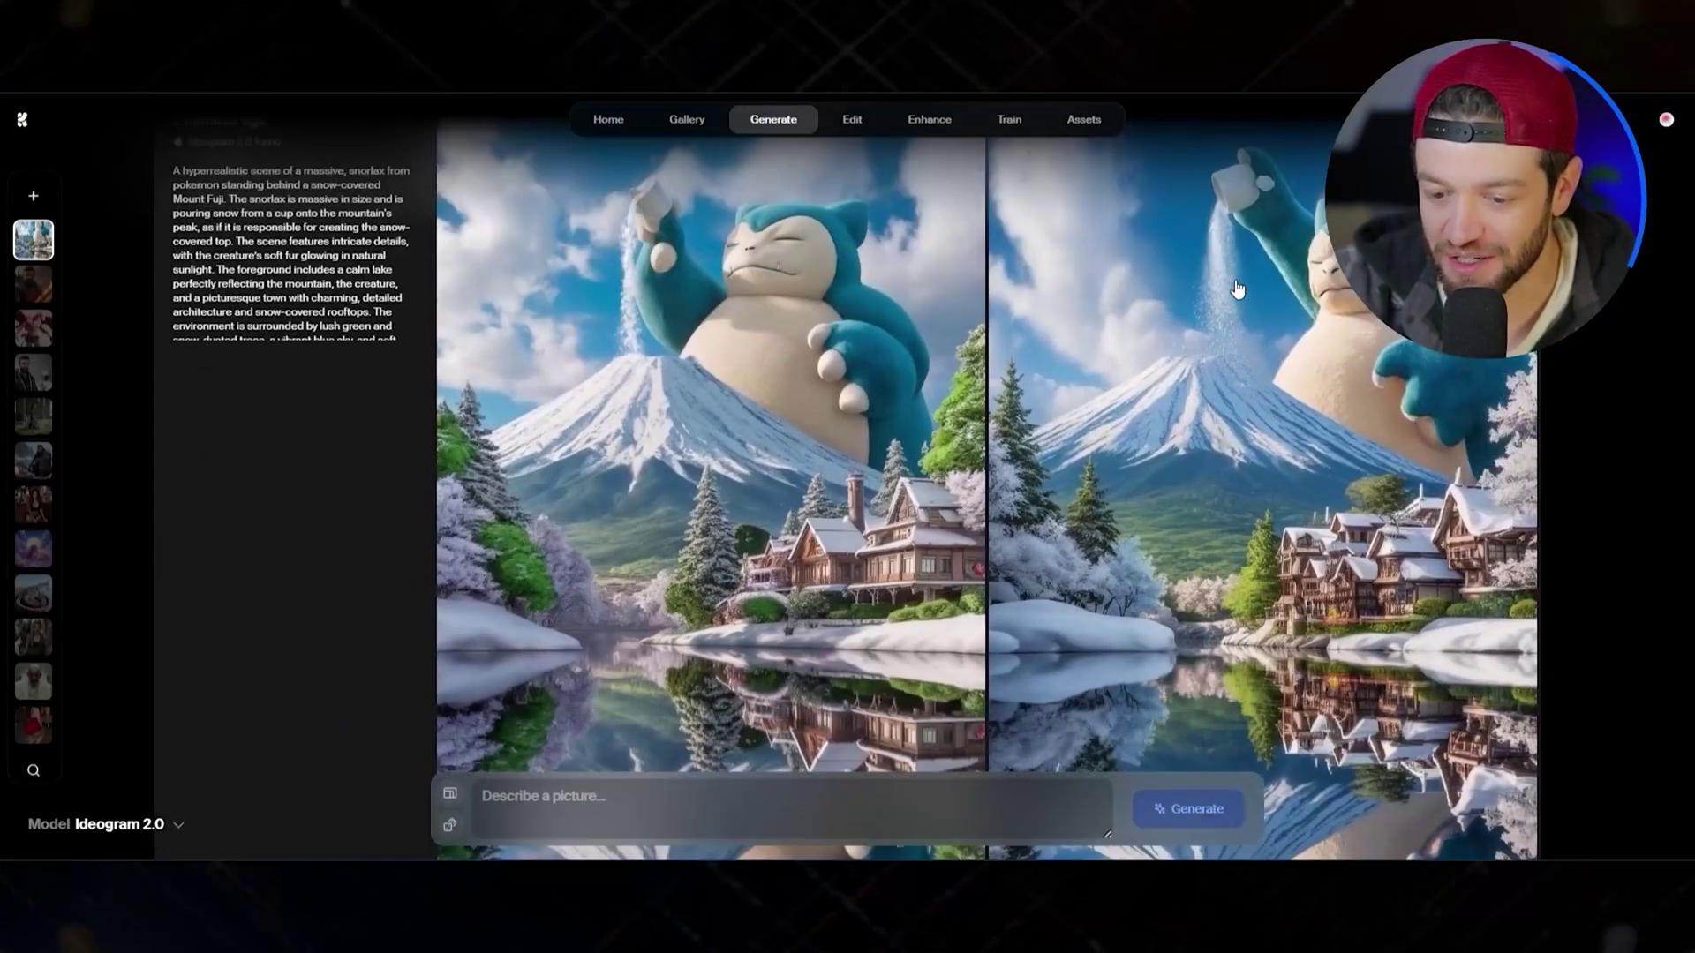
scroll(1245, 270, "up", 1)
scroll(1269, 332, "down", 1)
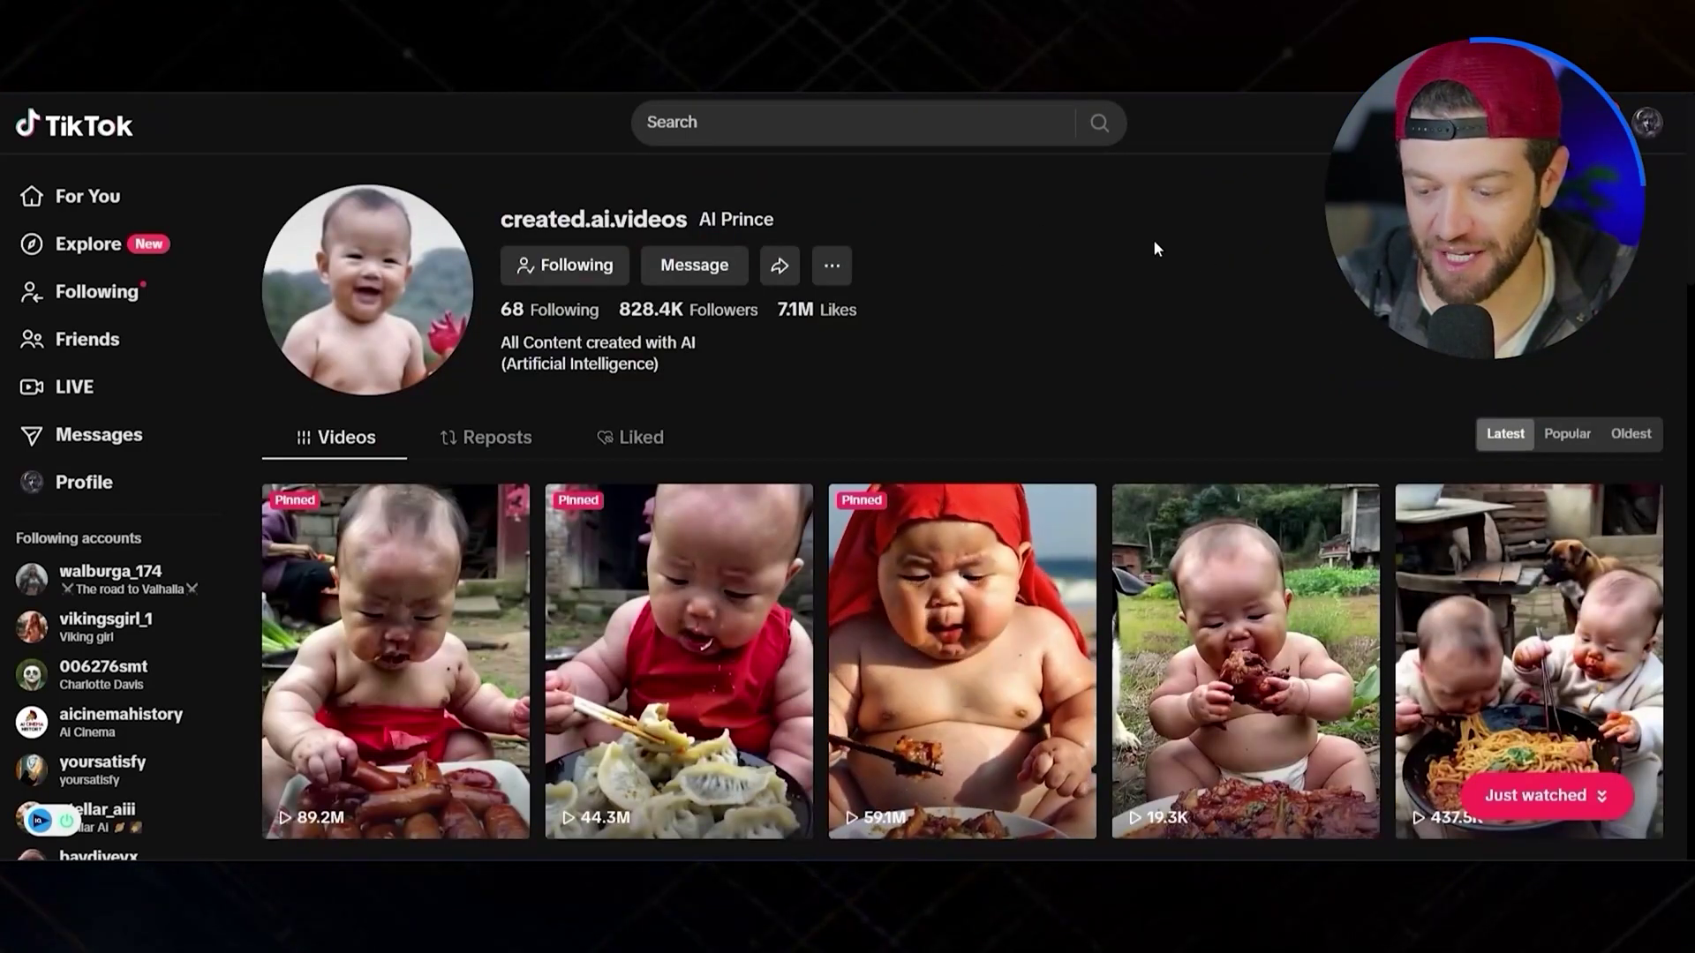
Step: Scroll the creator's Videos grid and play the pinned 89.2M-view baby-eating-sausages video
scroll(1153, 241, "down", 3)
scroll(1223, 256, "down", 10)
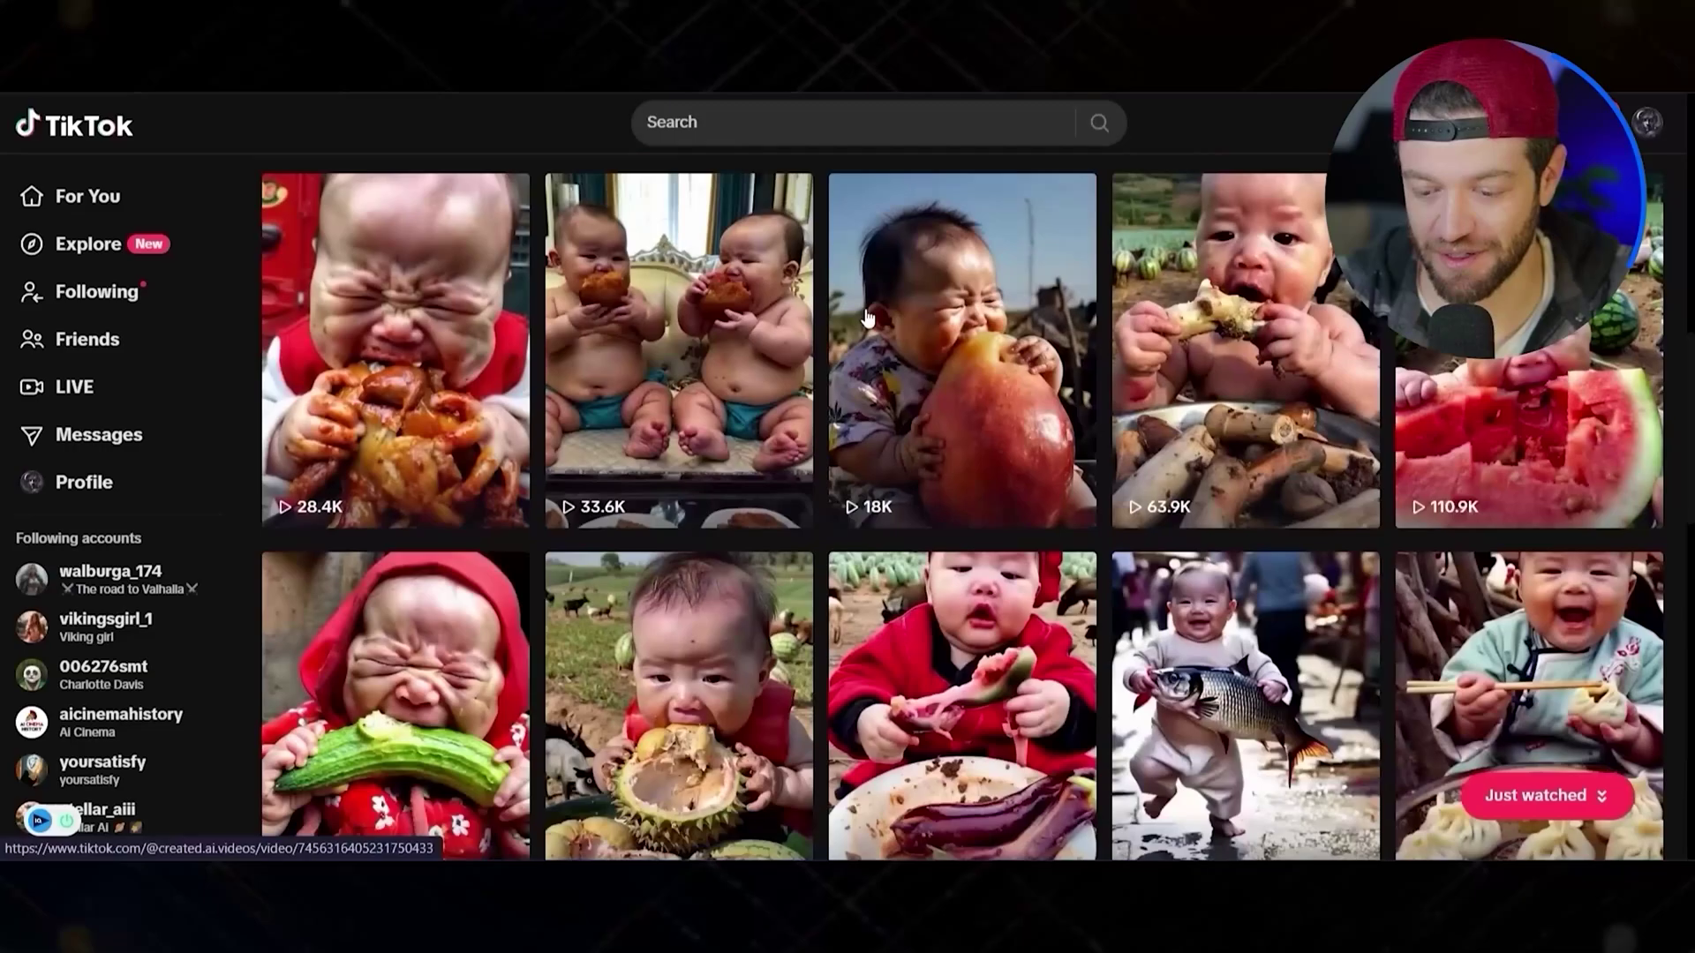
scroll(843, 350, "down", 7)
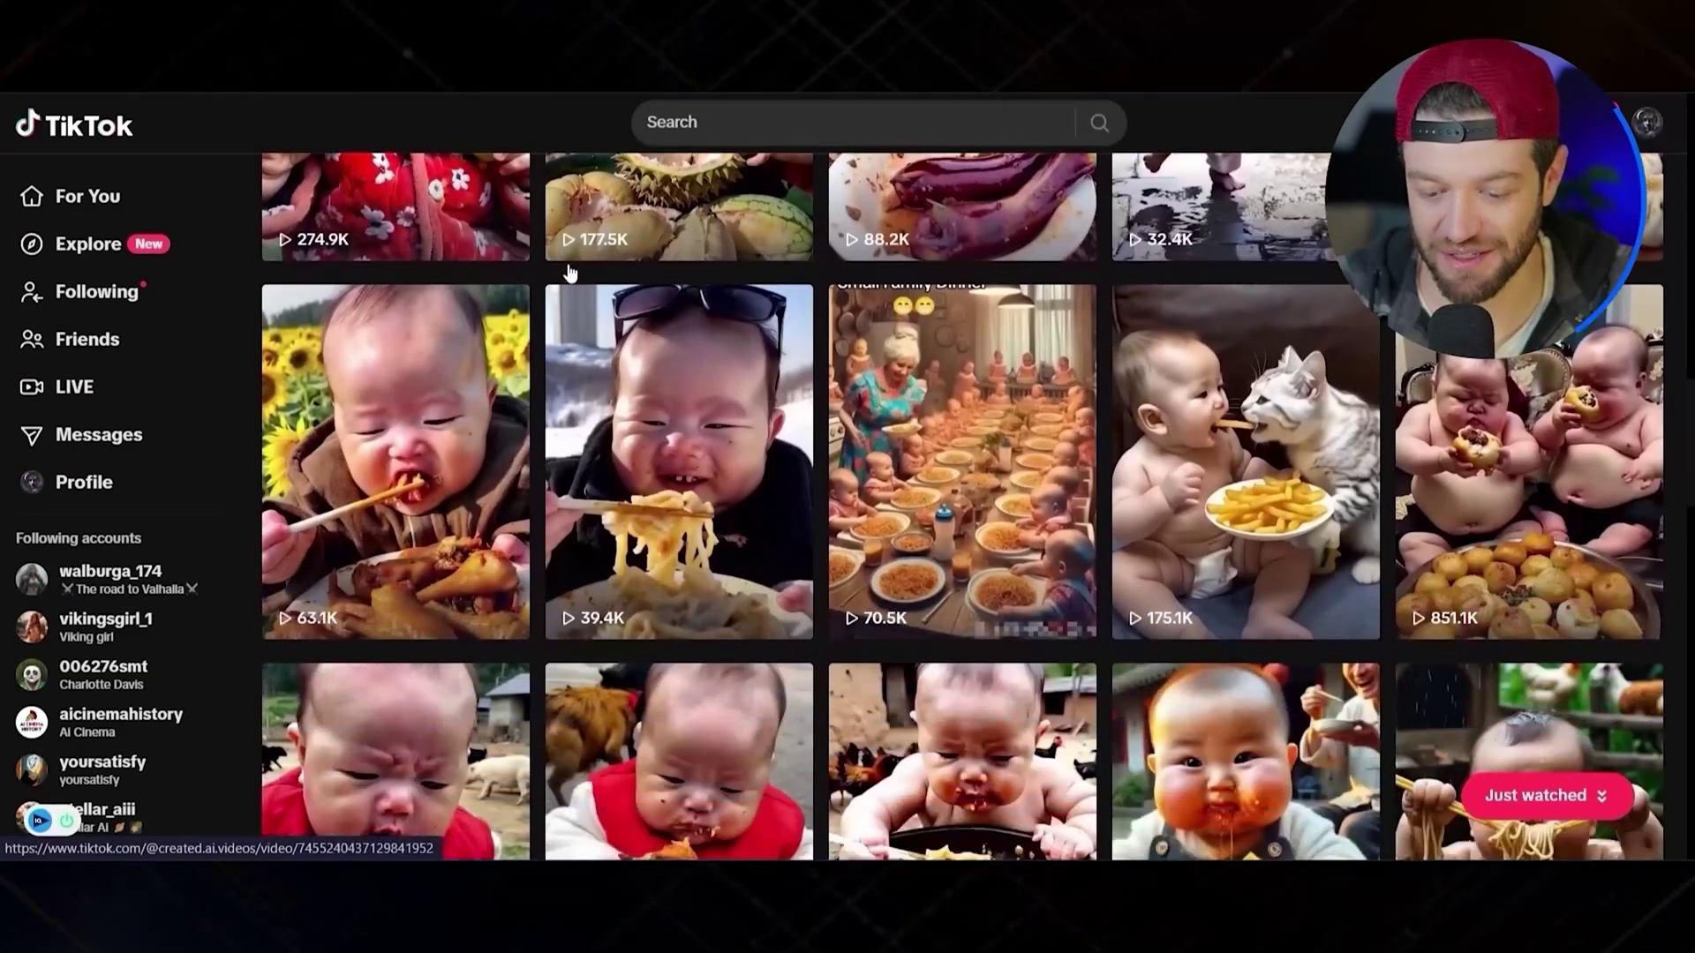
scroll(843, 305, "down", 10)
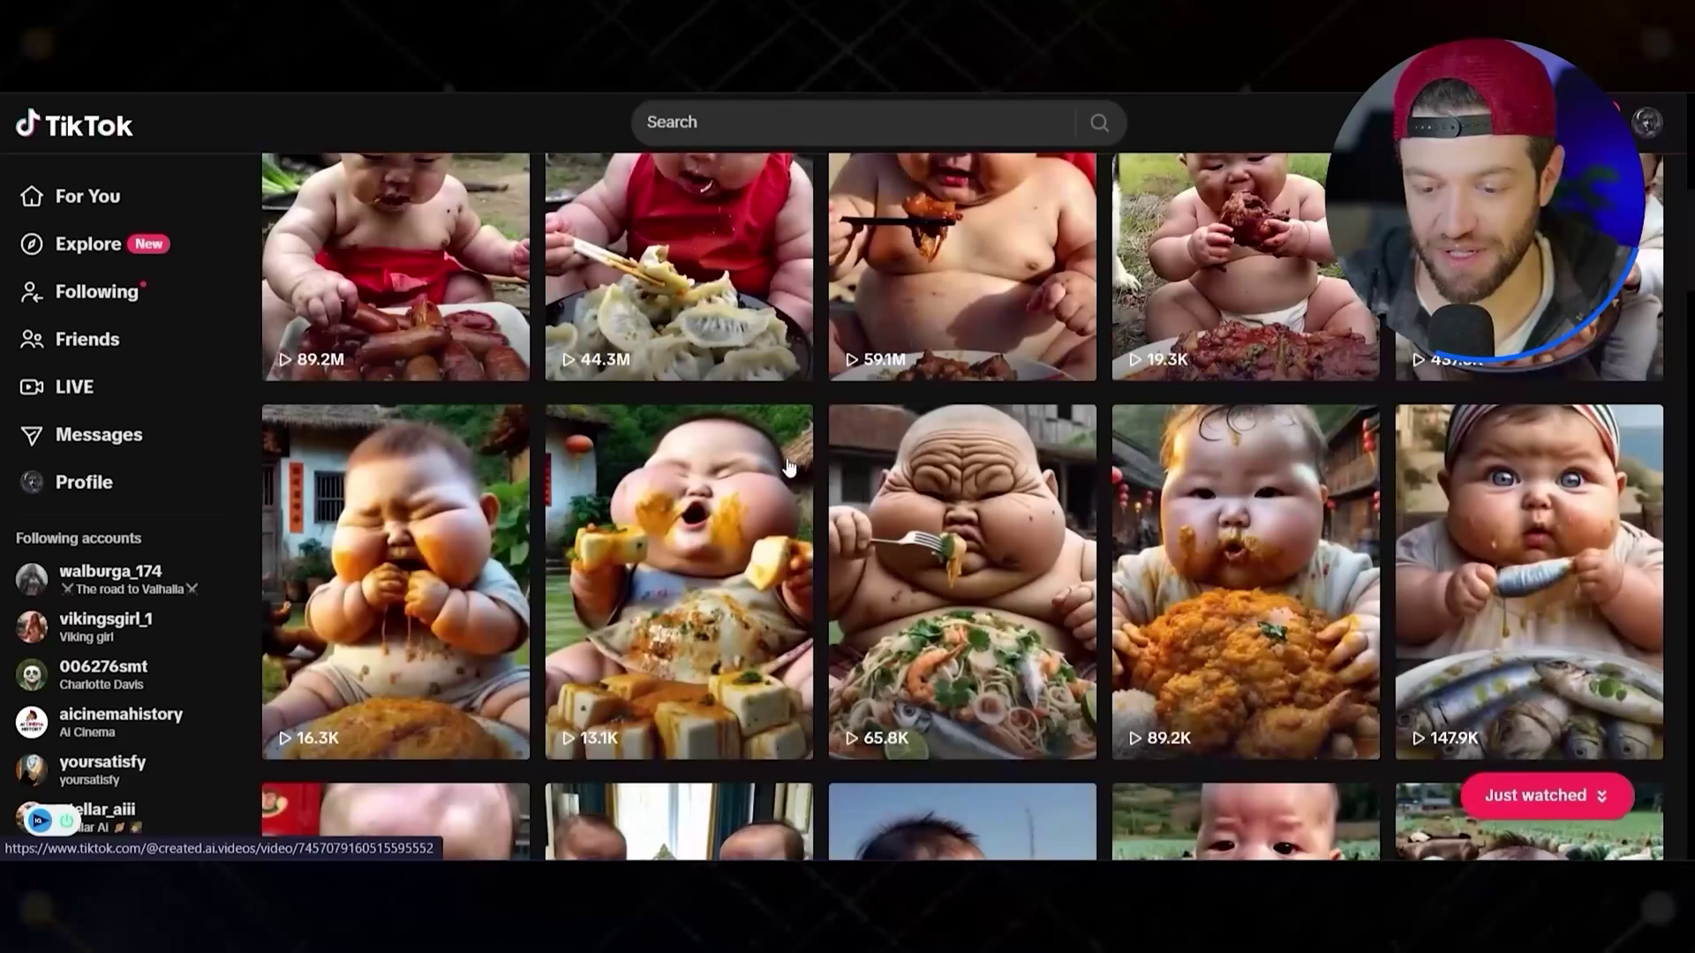
scroll(783, 469, "up", 5)
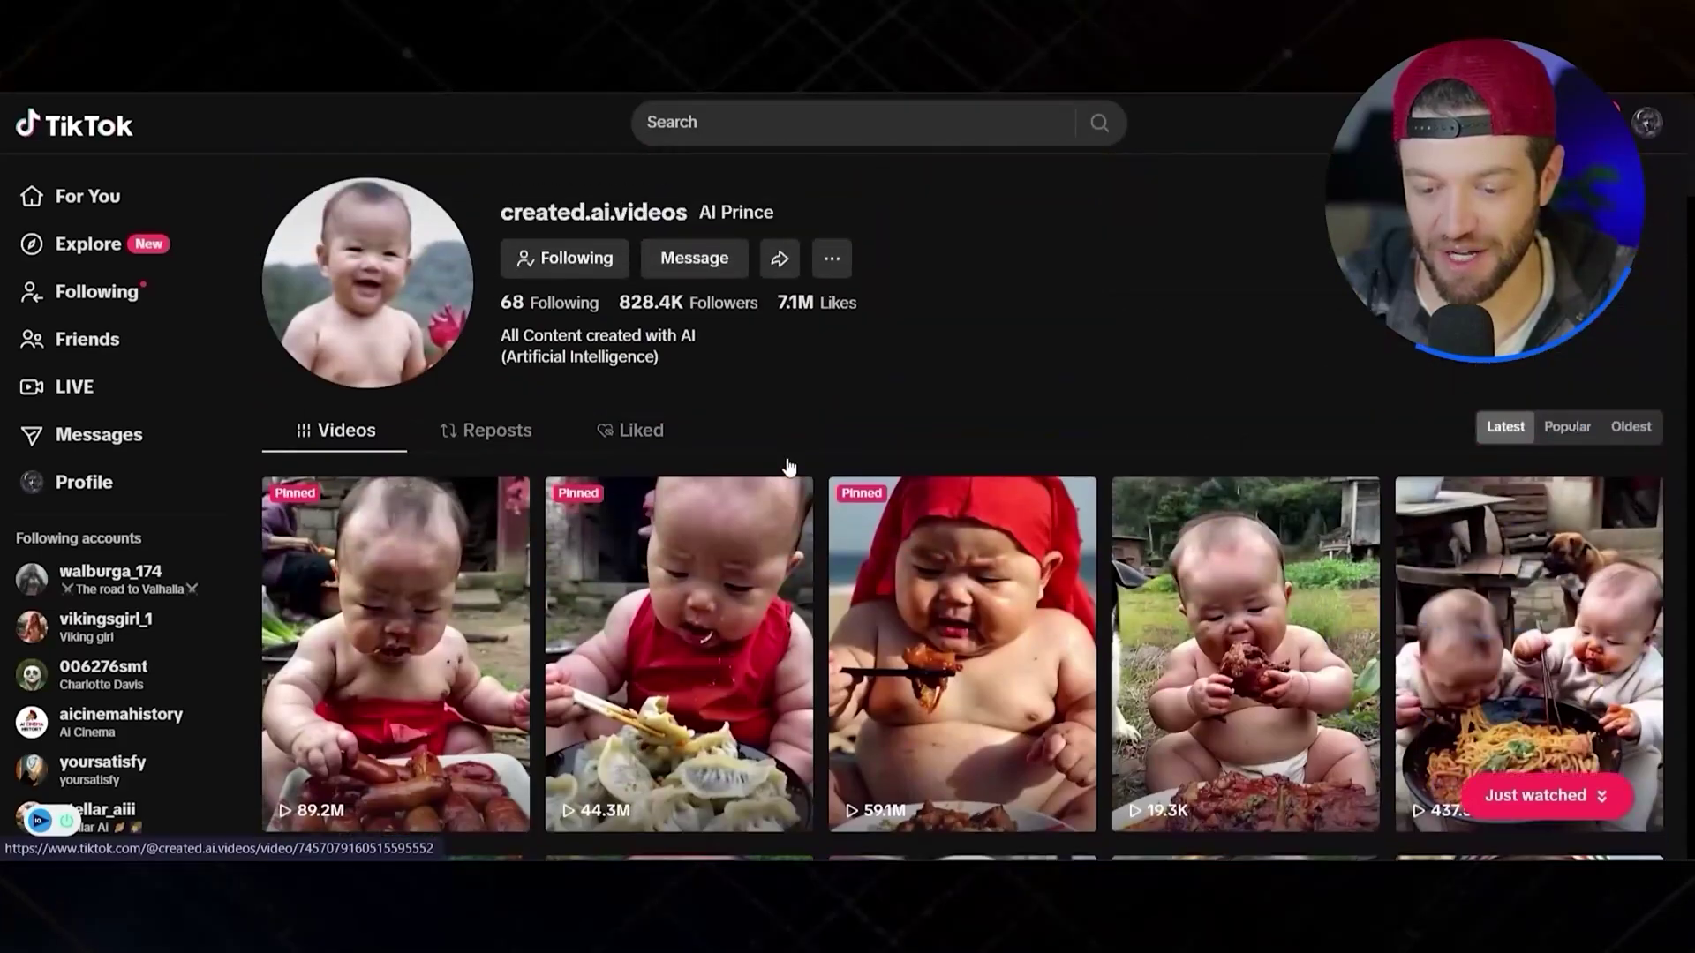
scroll(783, 469, "down", 2)
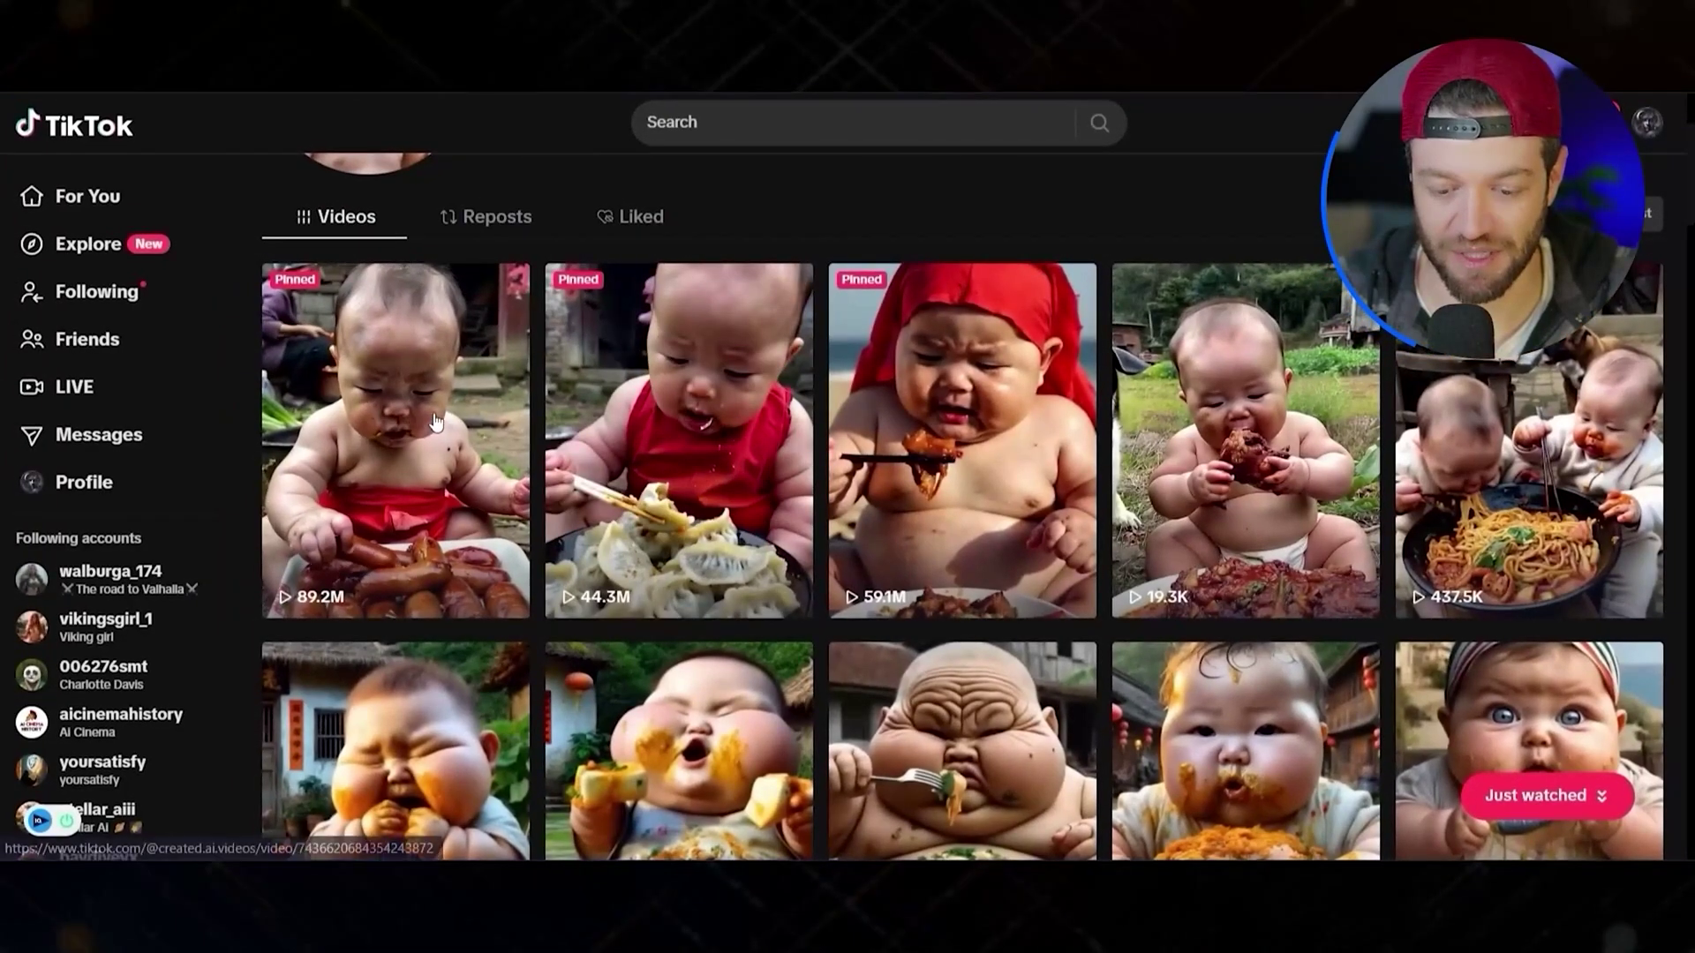
left_click(441, 422)
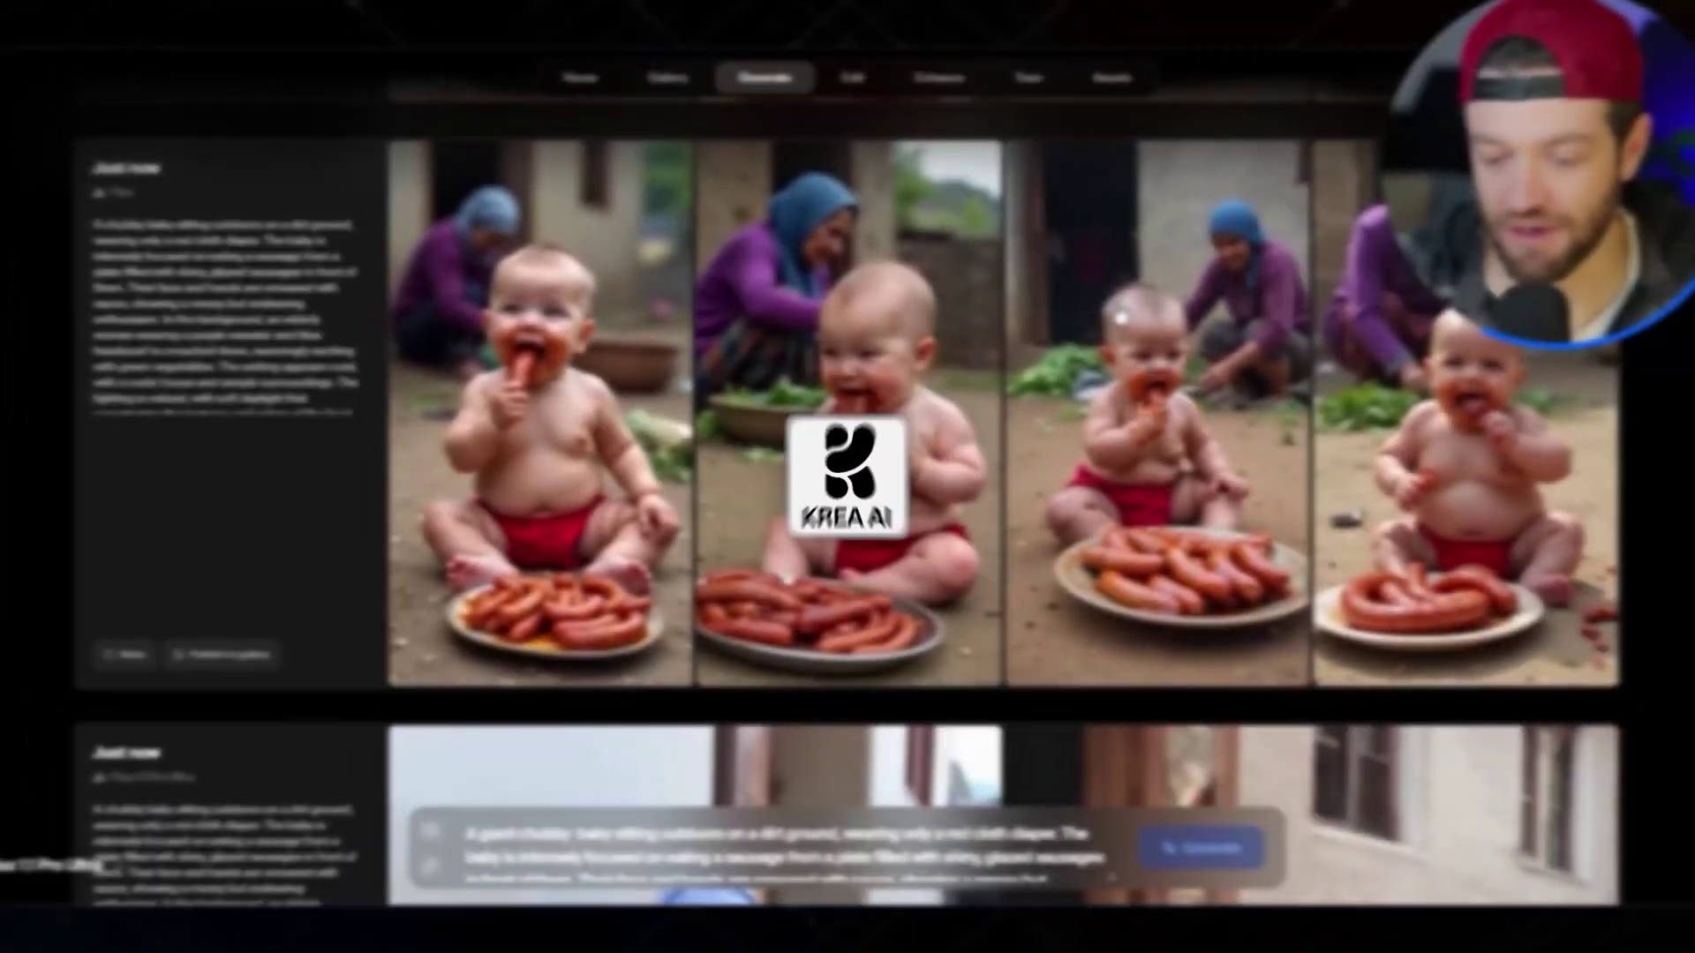
Step: Scroll the Krea feed to review the Flux 1.1 Pro Ultra baby-eating-sausages images
scroll(1087, 342, "down", 3)
scroll(1087, 342, "down", 15)
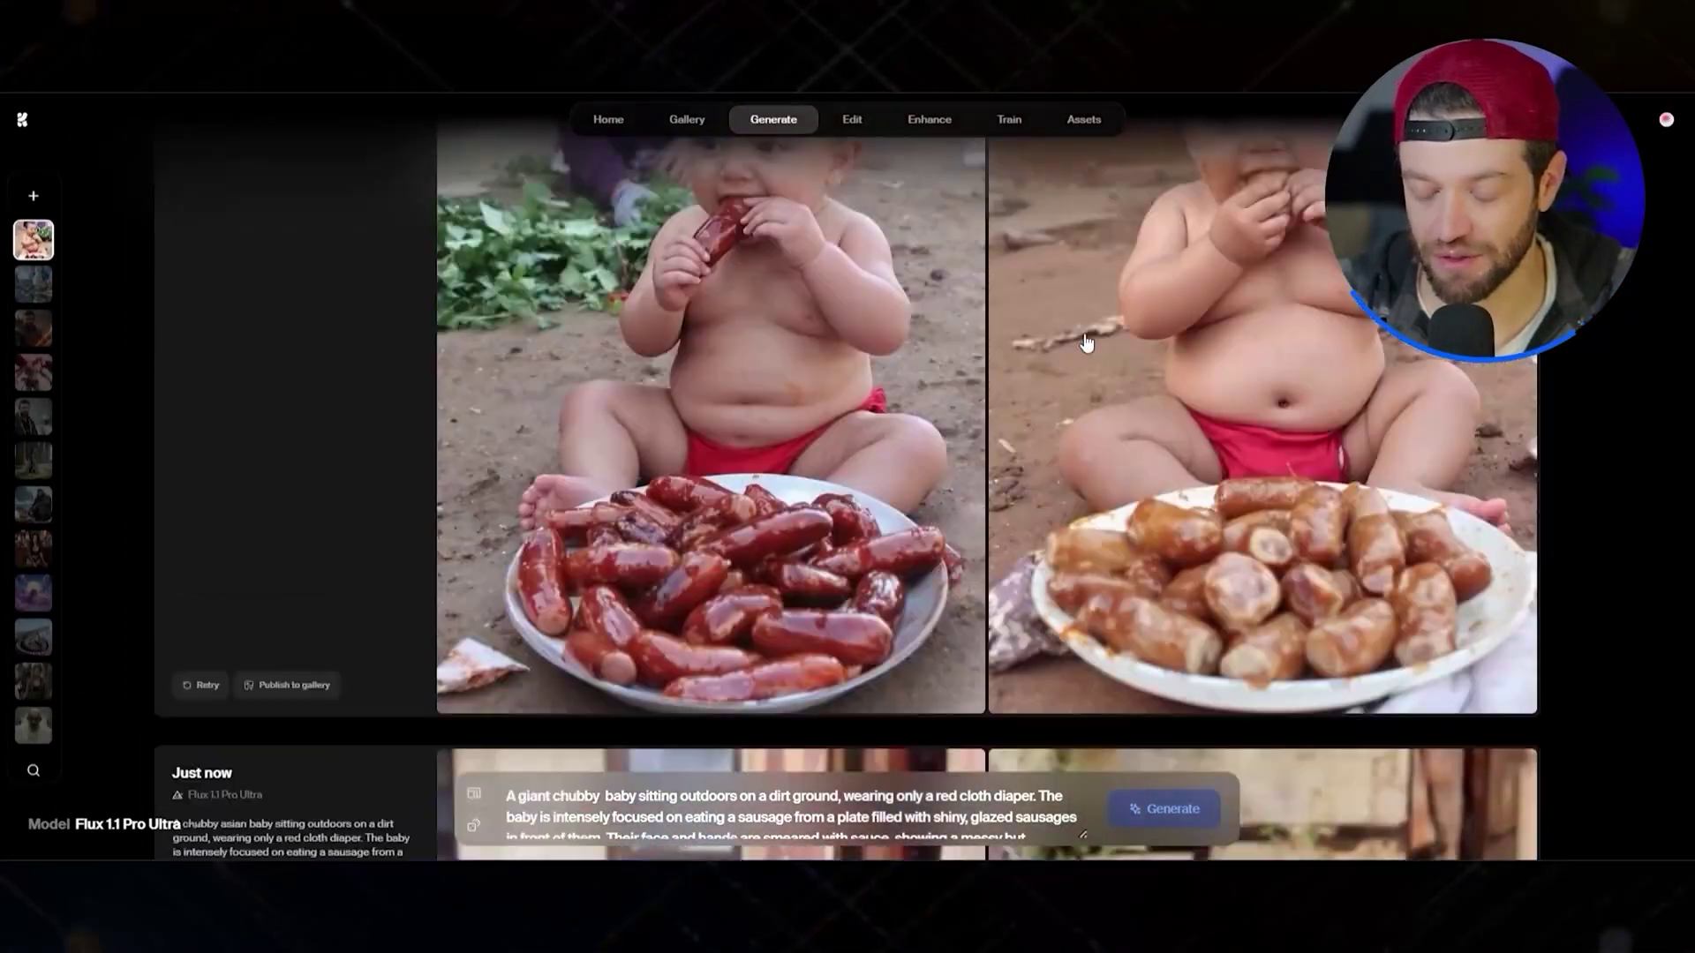
scroll(1024, 293, "down", 10)
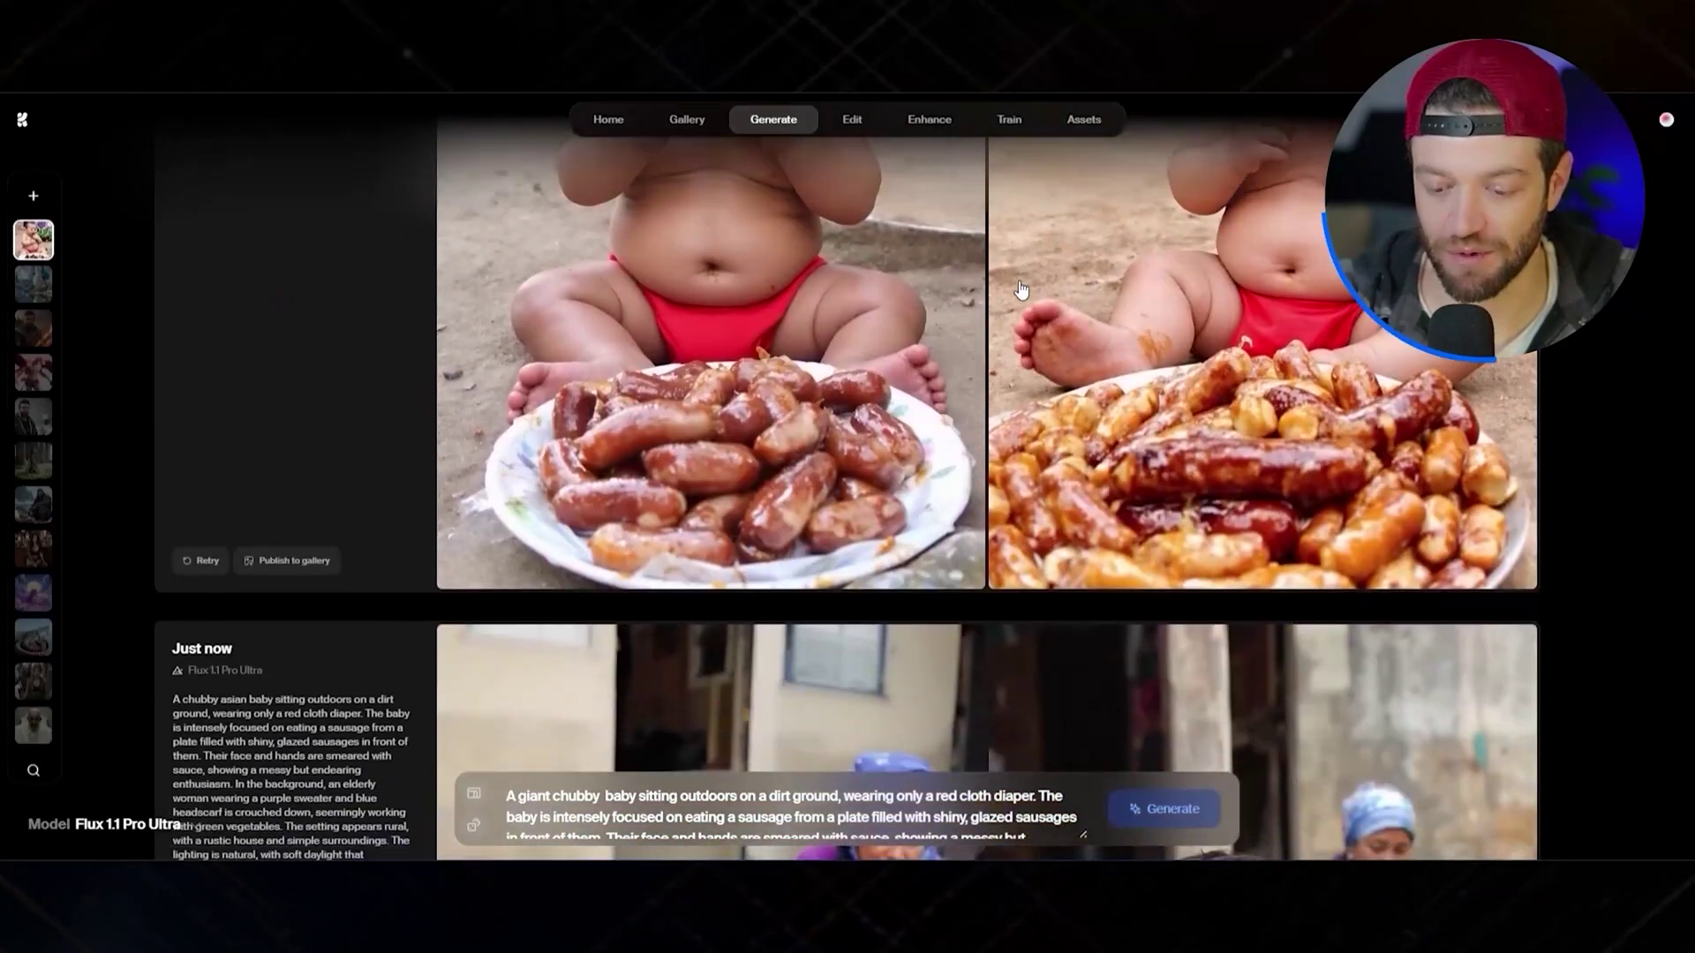
scroll(1020, 289, "down", 10)
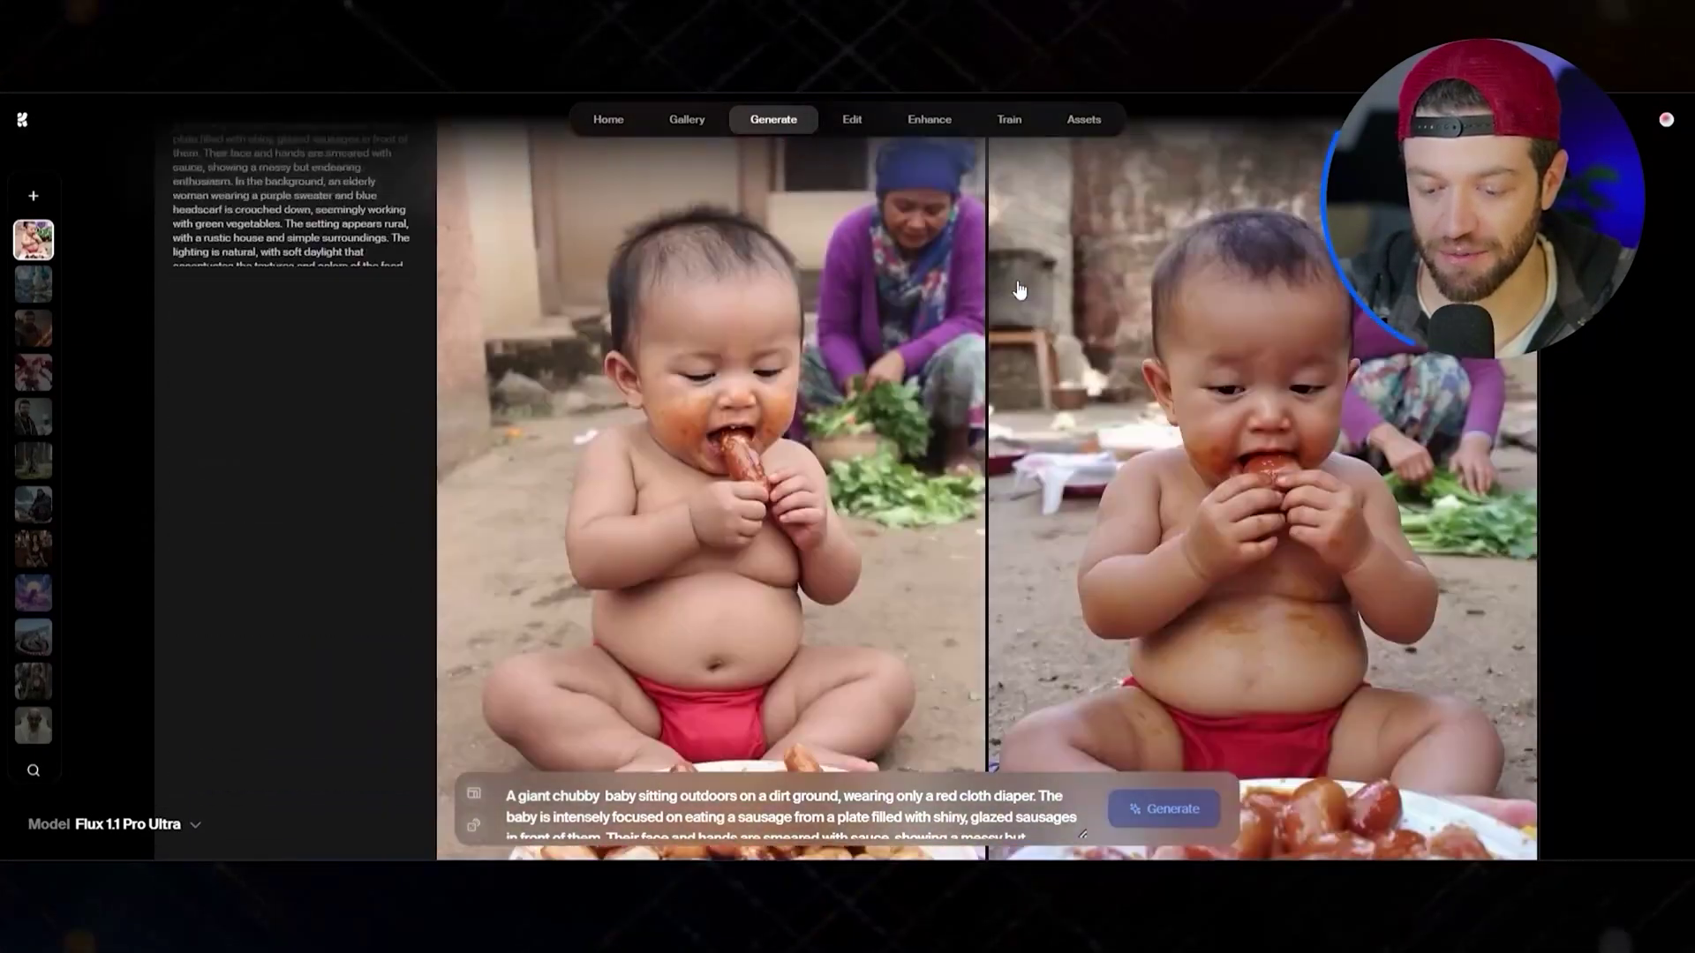
scroll(1016, 293, "down", 5)
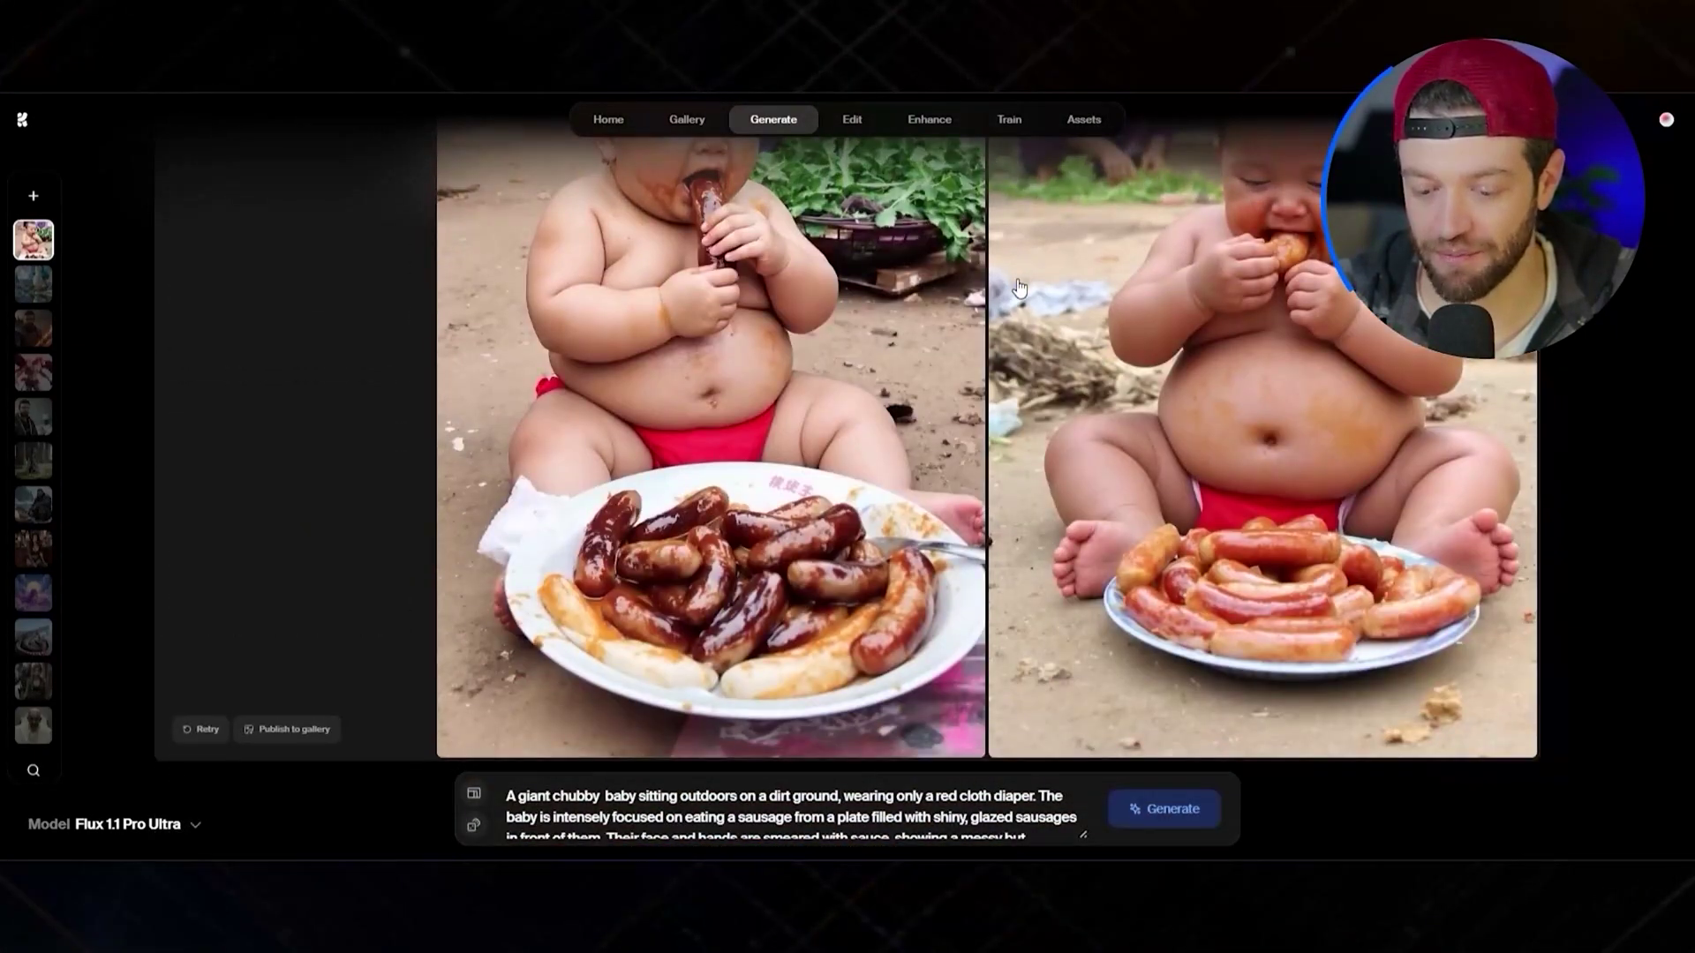
scroll(1004, 302, "down", 10)
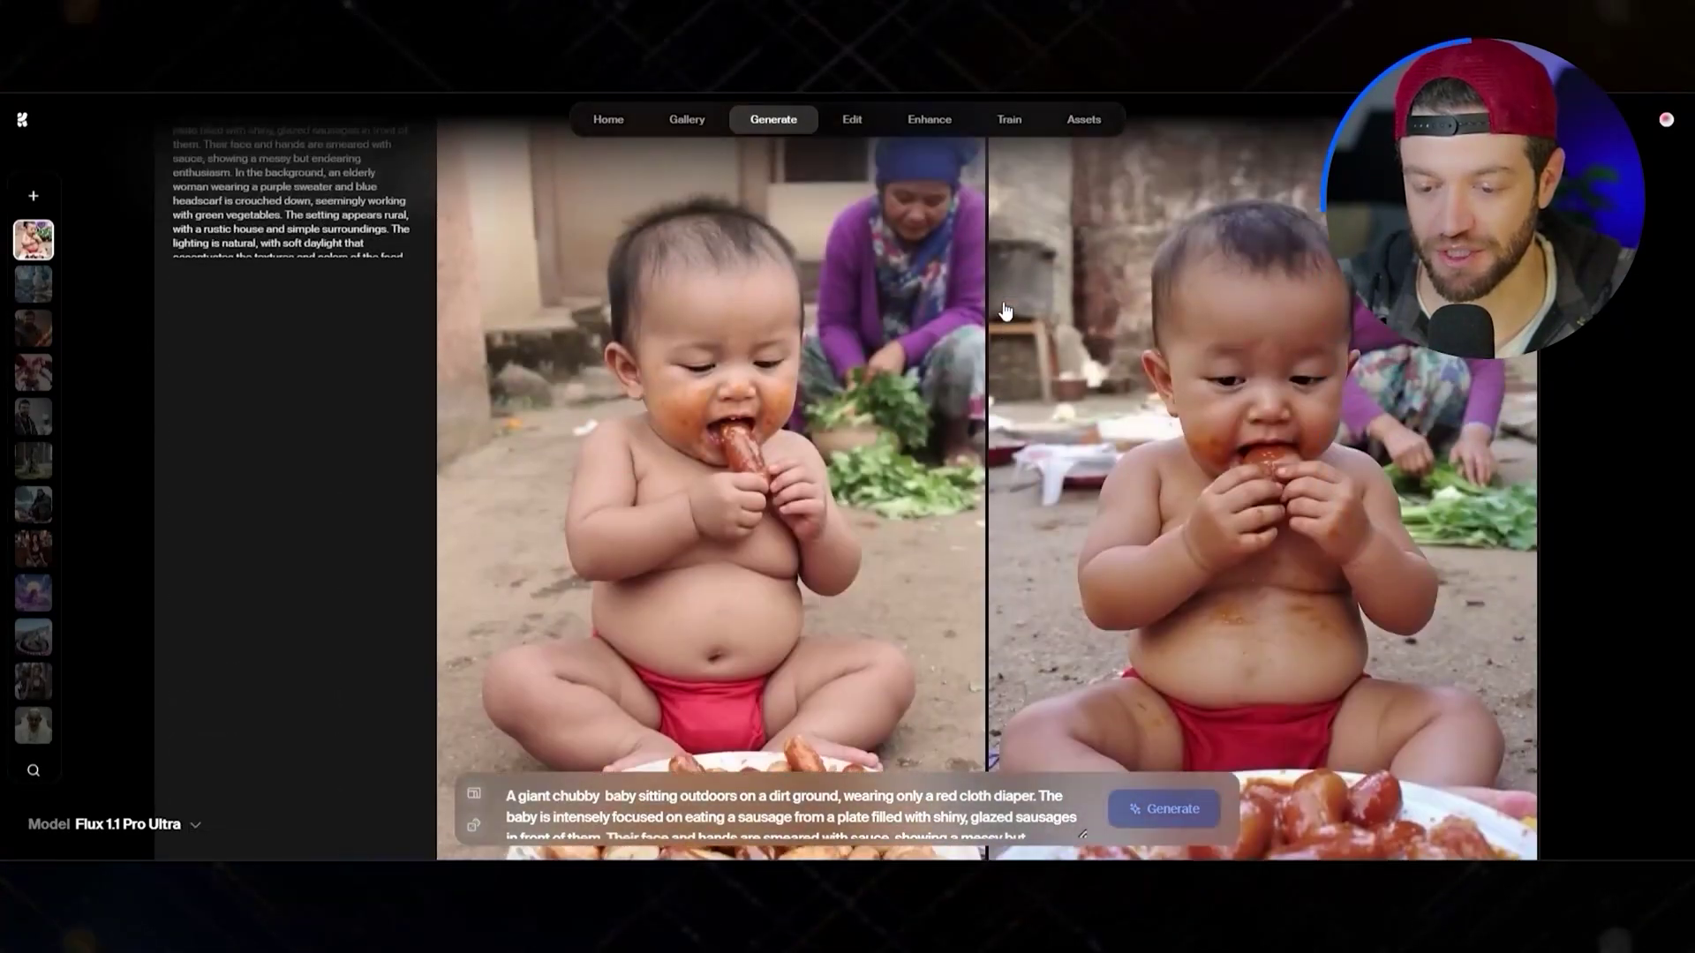
scroll(989, 395, "down", 10)
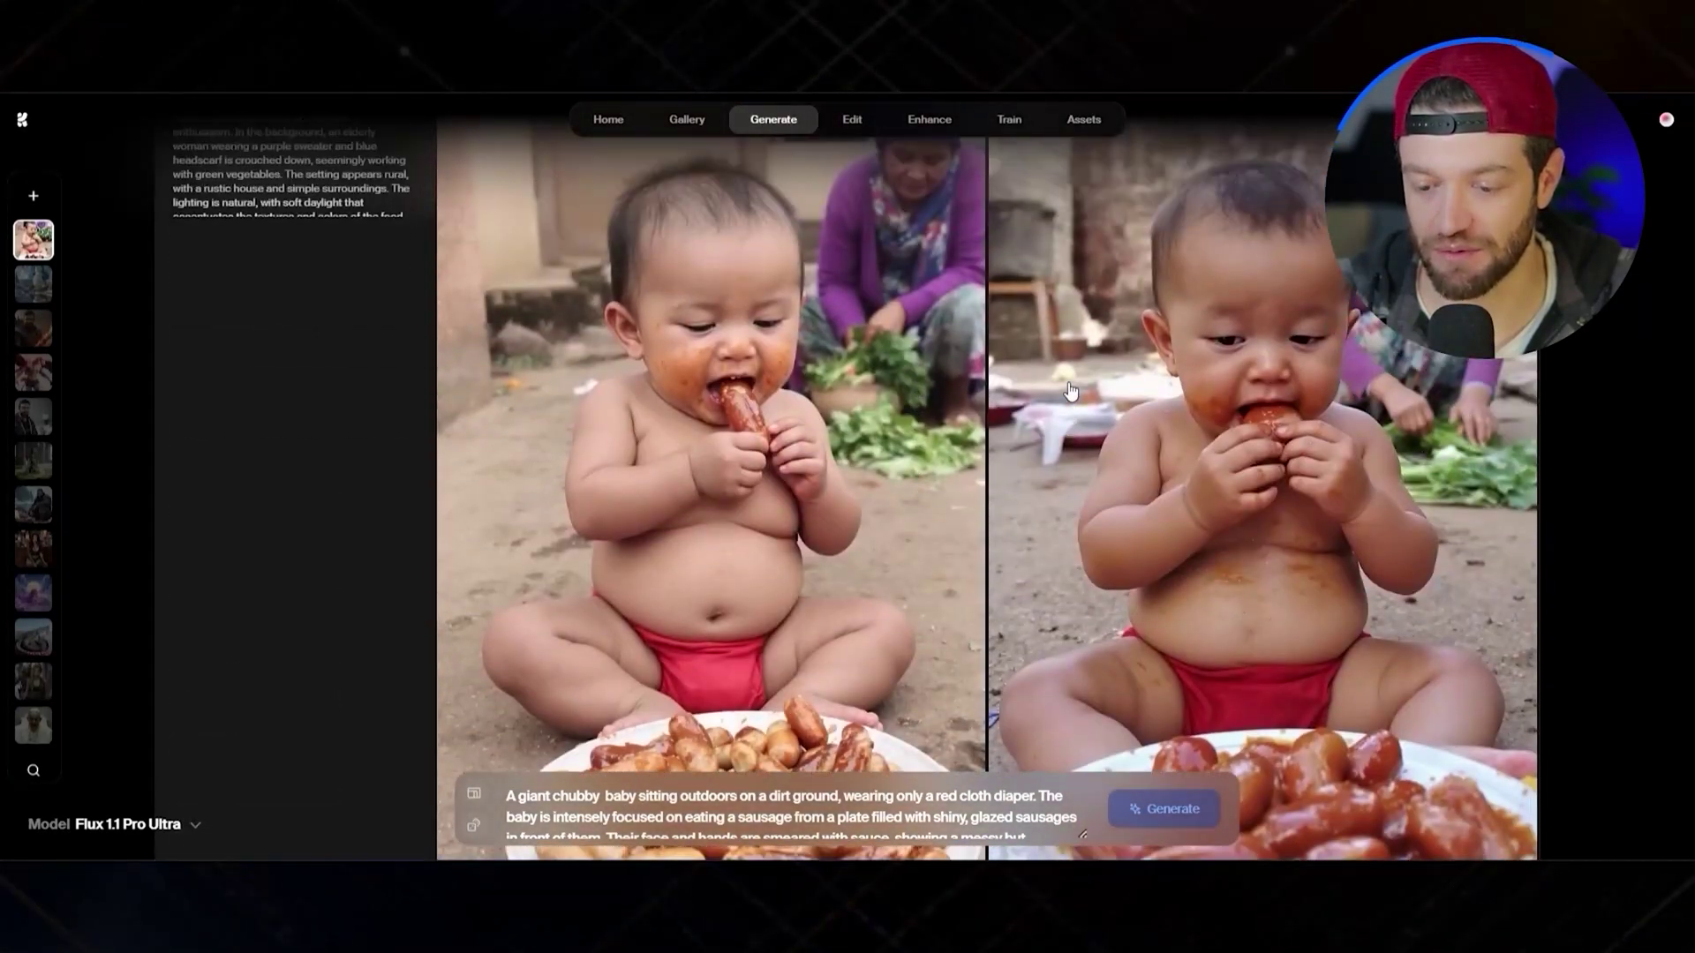
scroll(1065, 392, "down", 5)
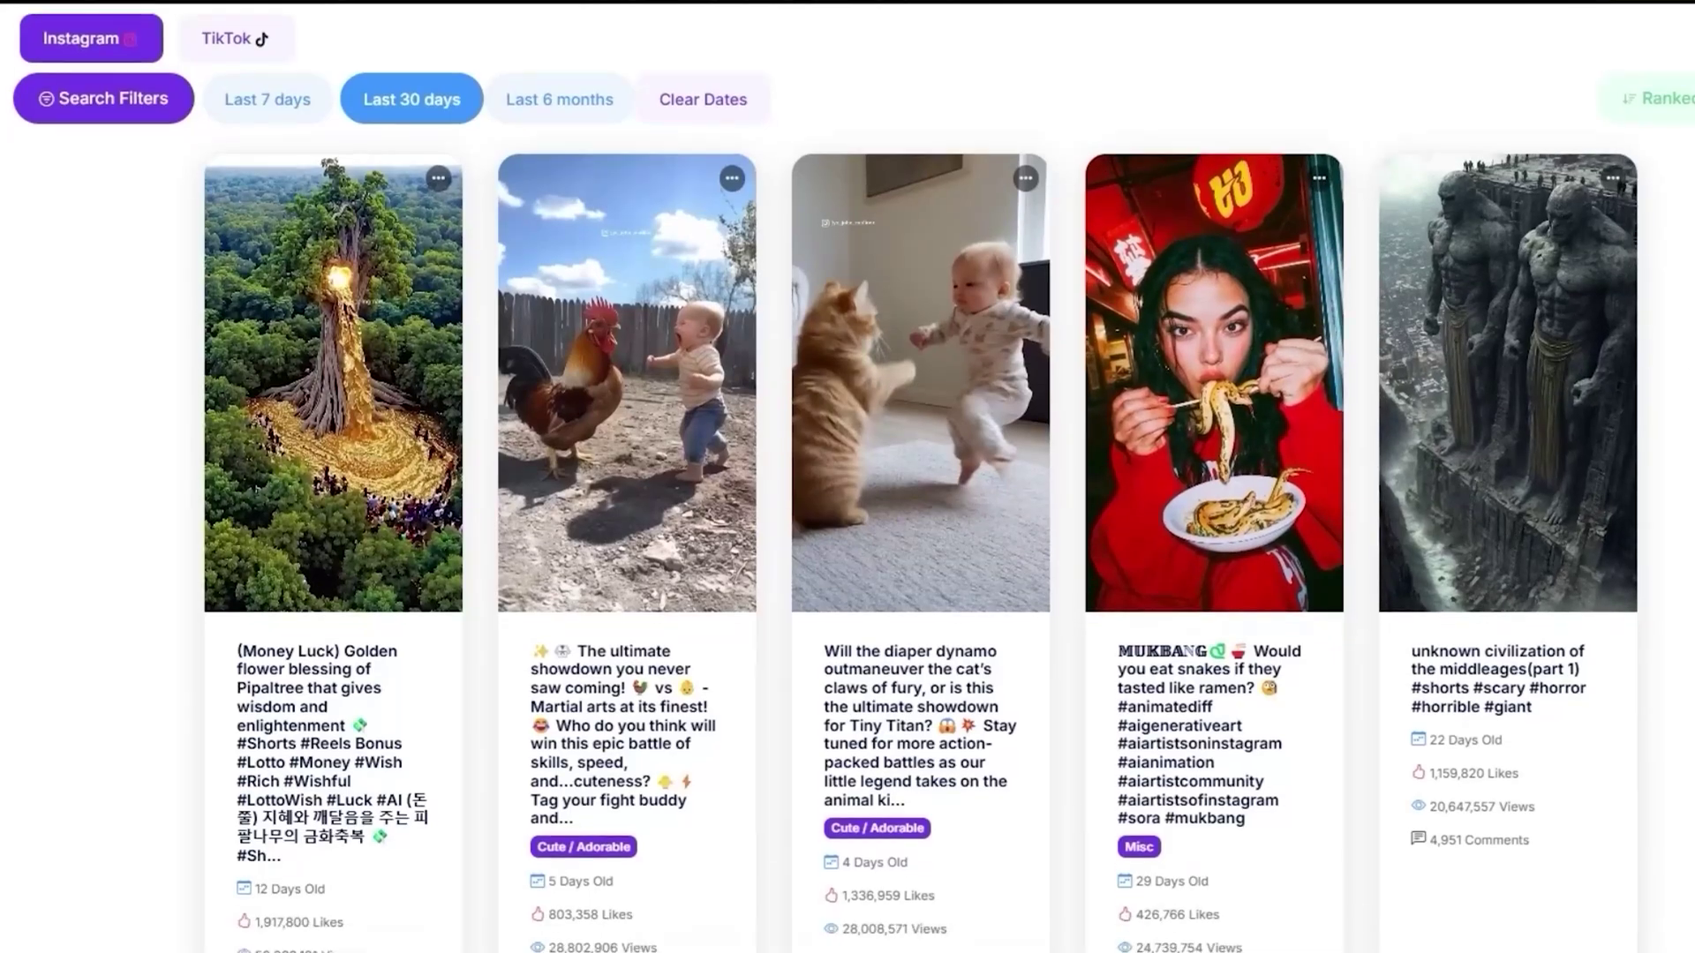
Step: Scroll through the trending video cards and the Categorized Lists category cards
scroll(847, 477, "down", 3)
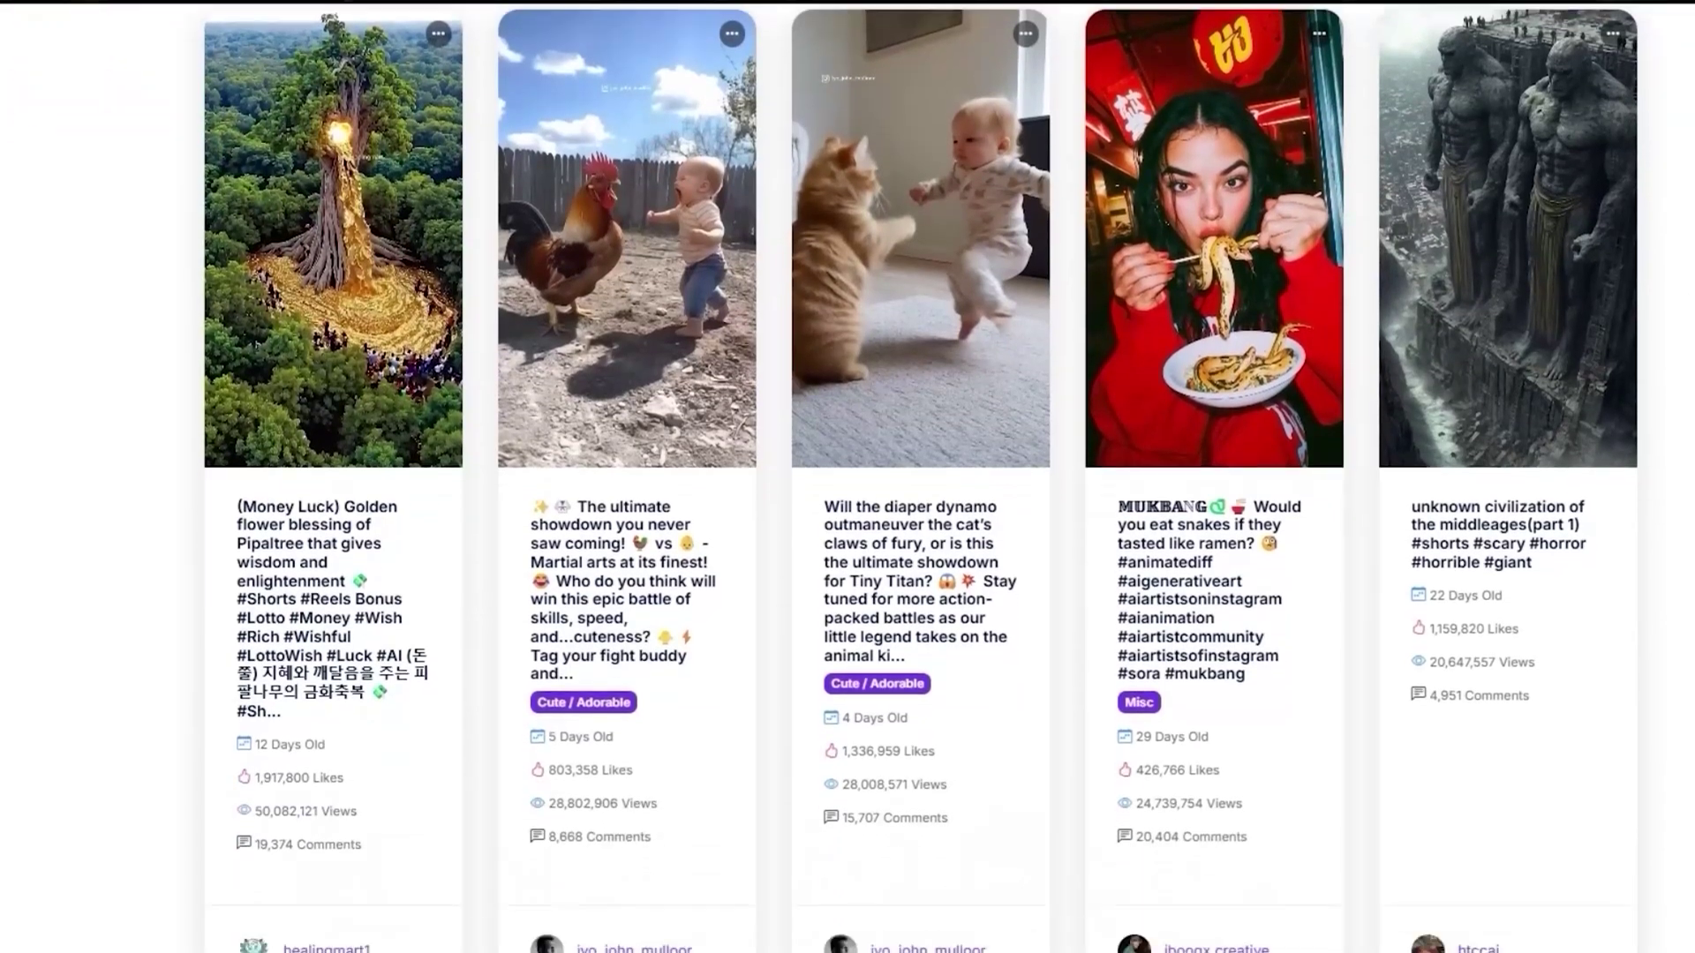
scroll(848, 477, "down", 10)
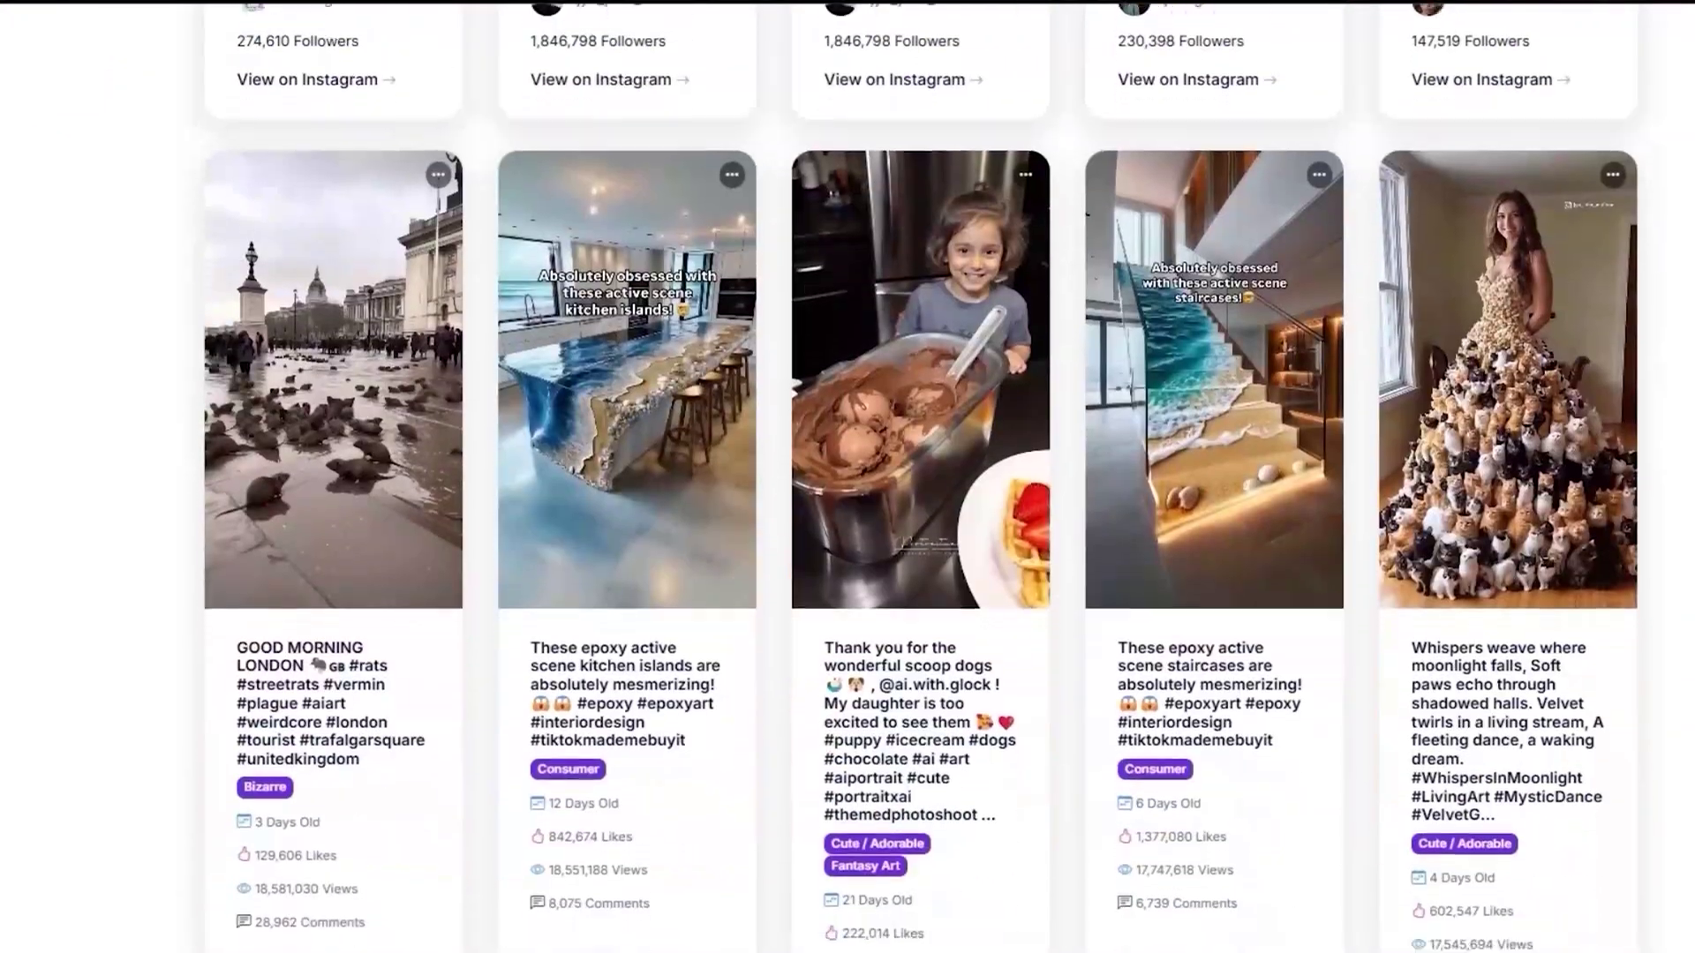
scroll(922, 477, "down", 10)
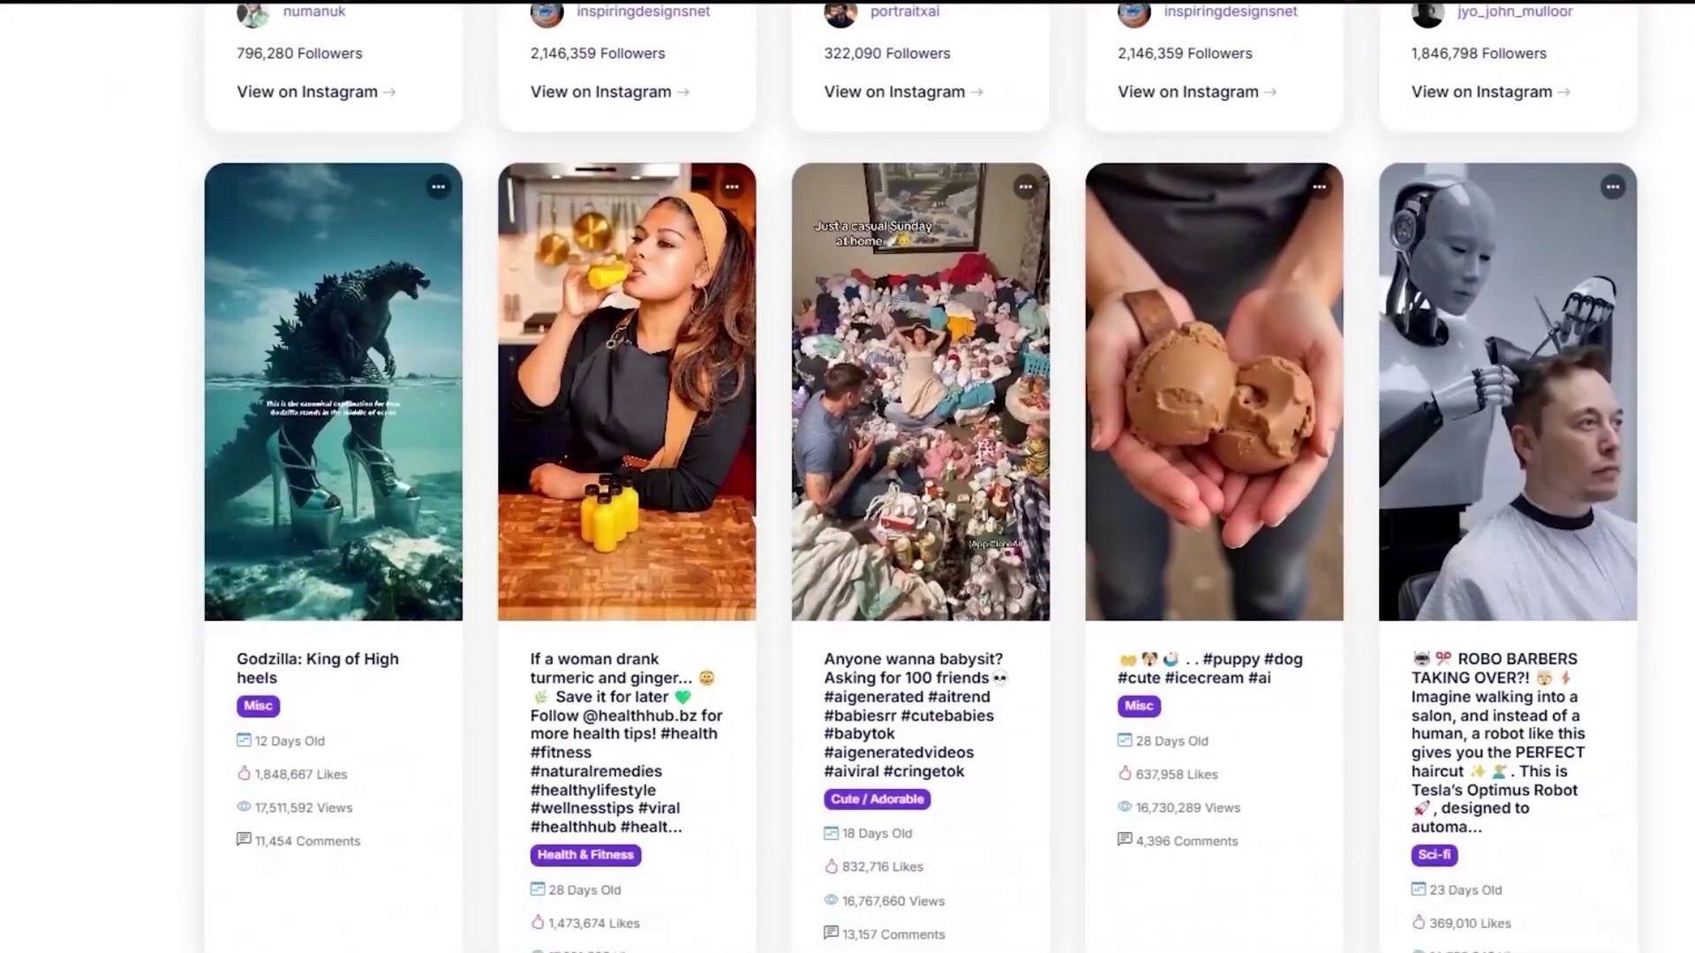
scroll(922, 476, "down", 8)
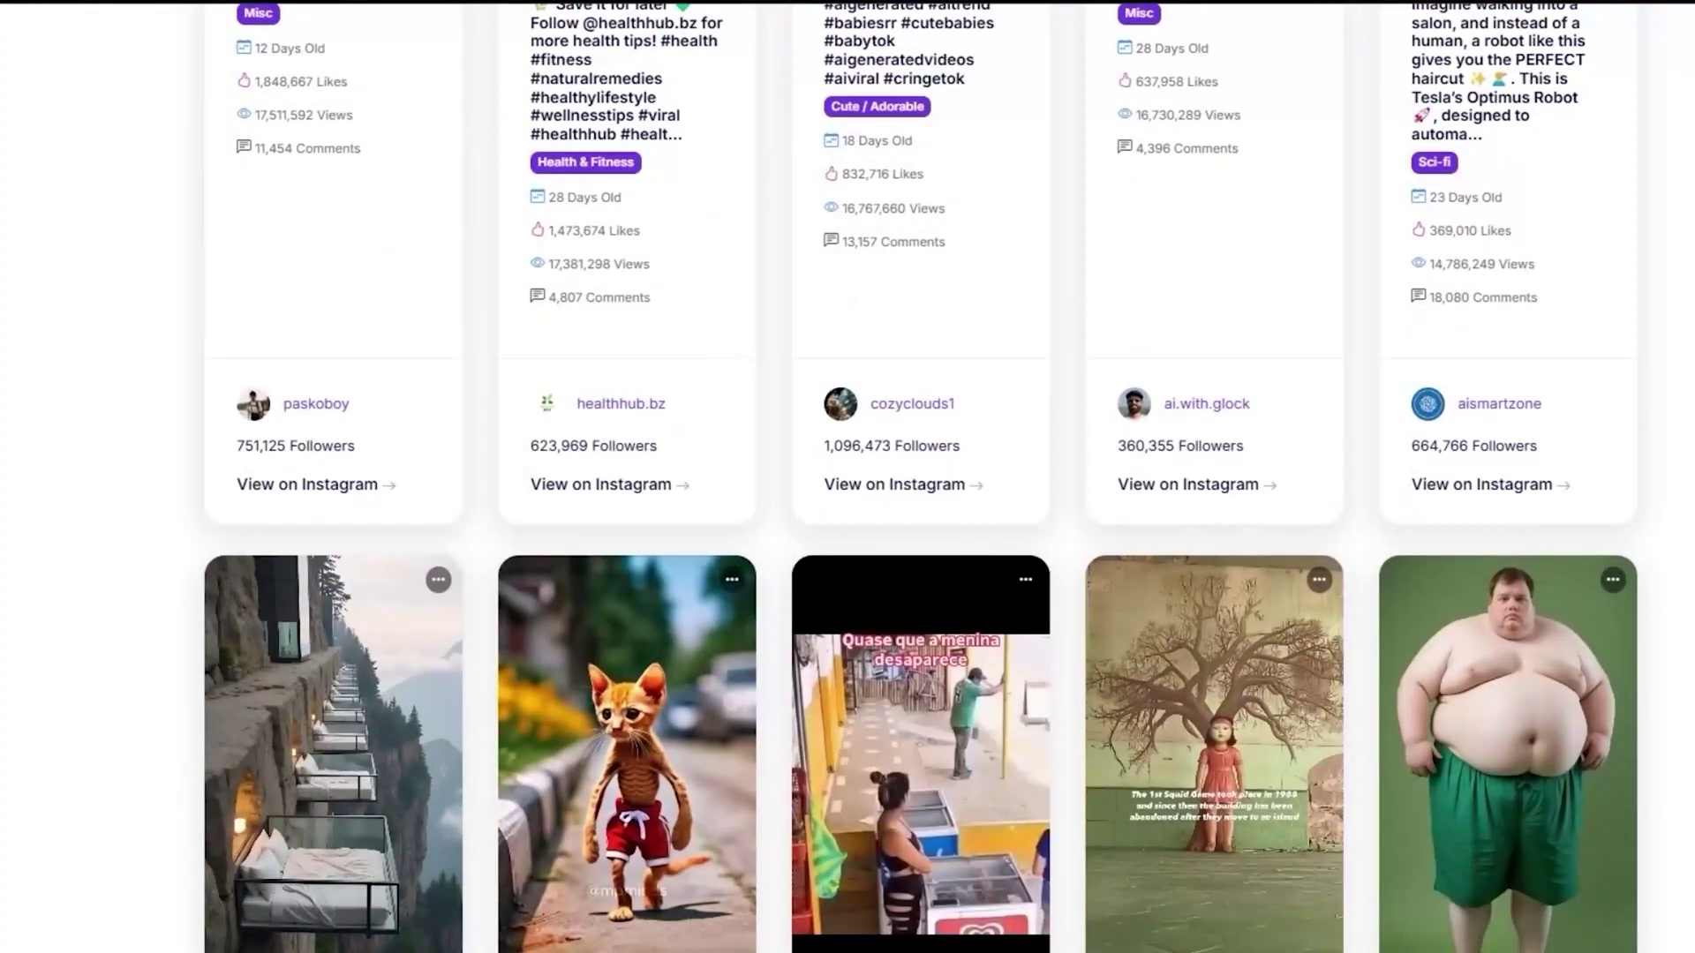
scroll(922, 476, "down", 8)
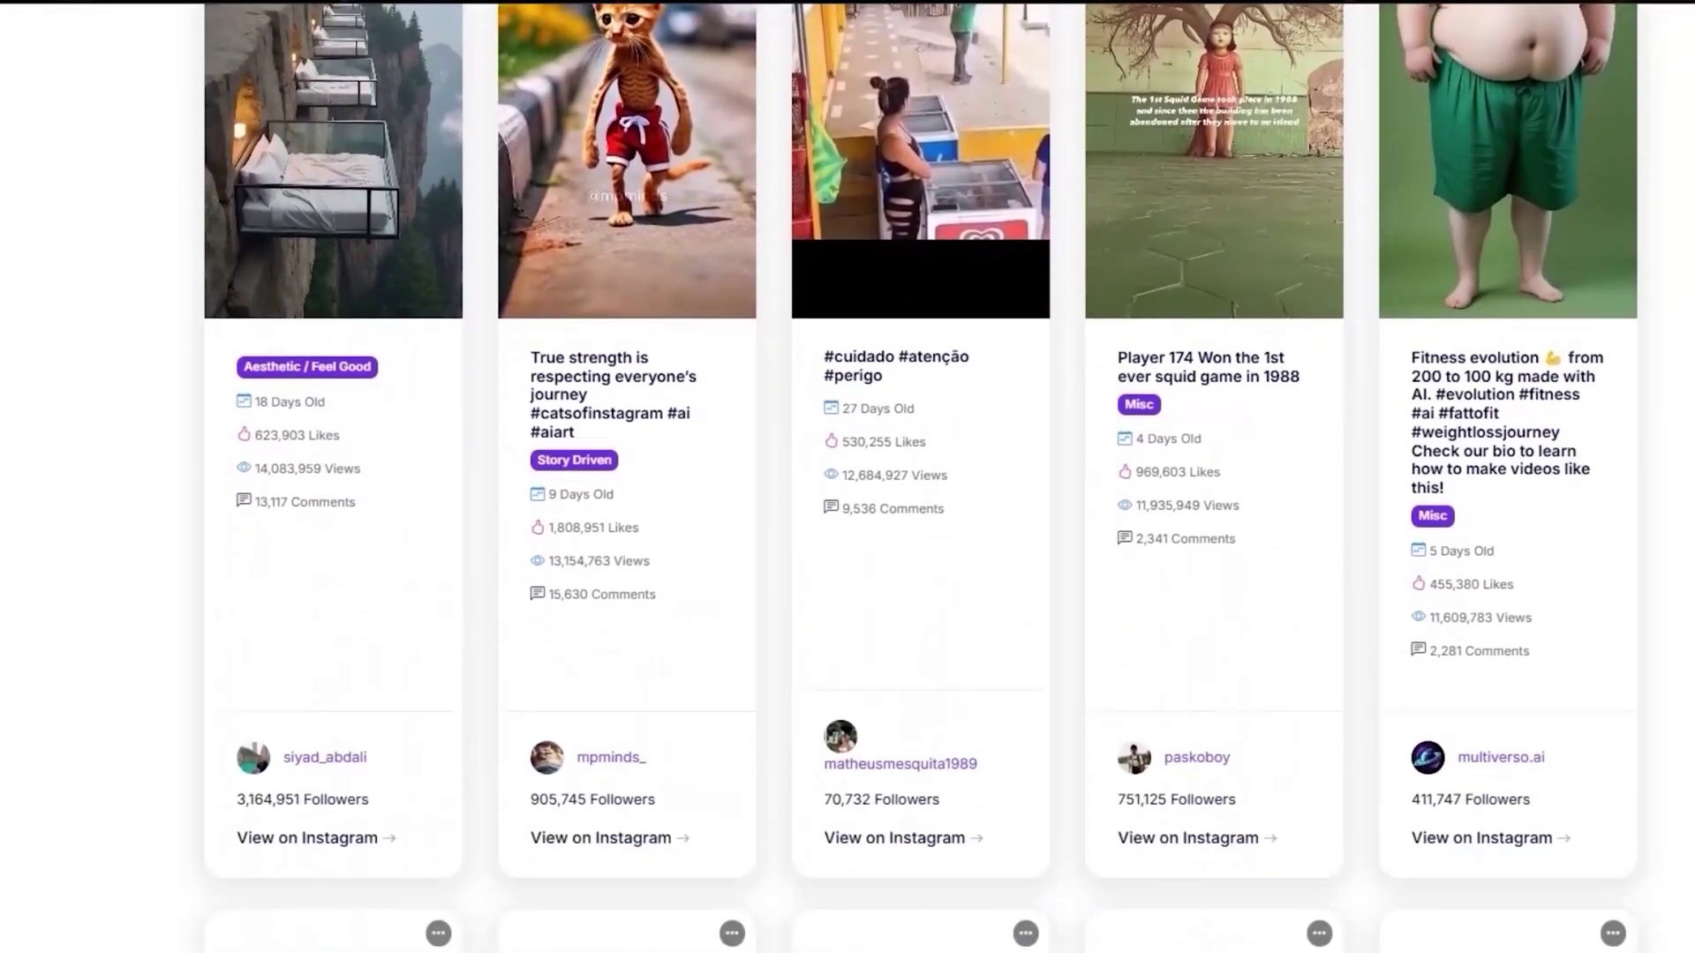
scroll(921, 476, "down", 4)
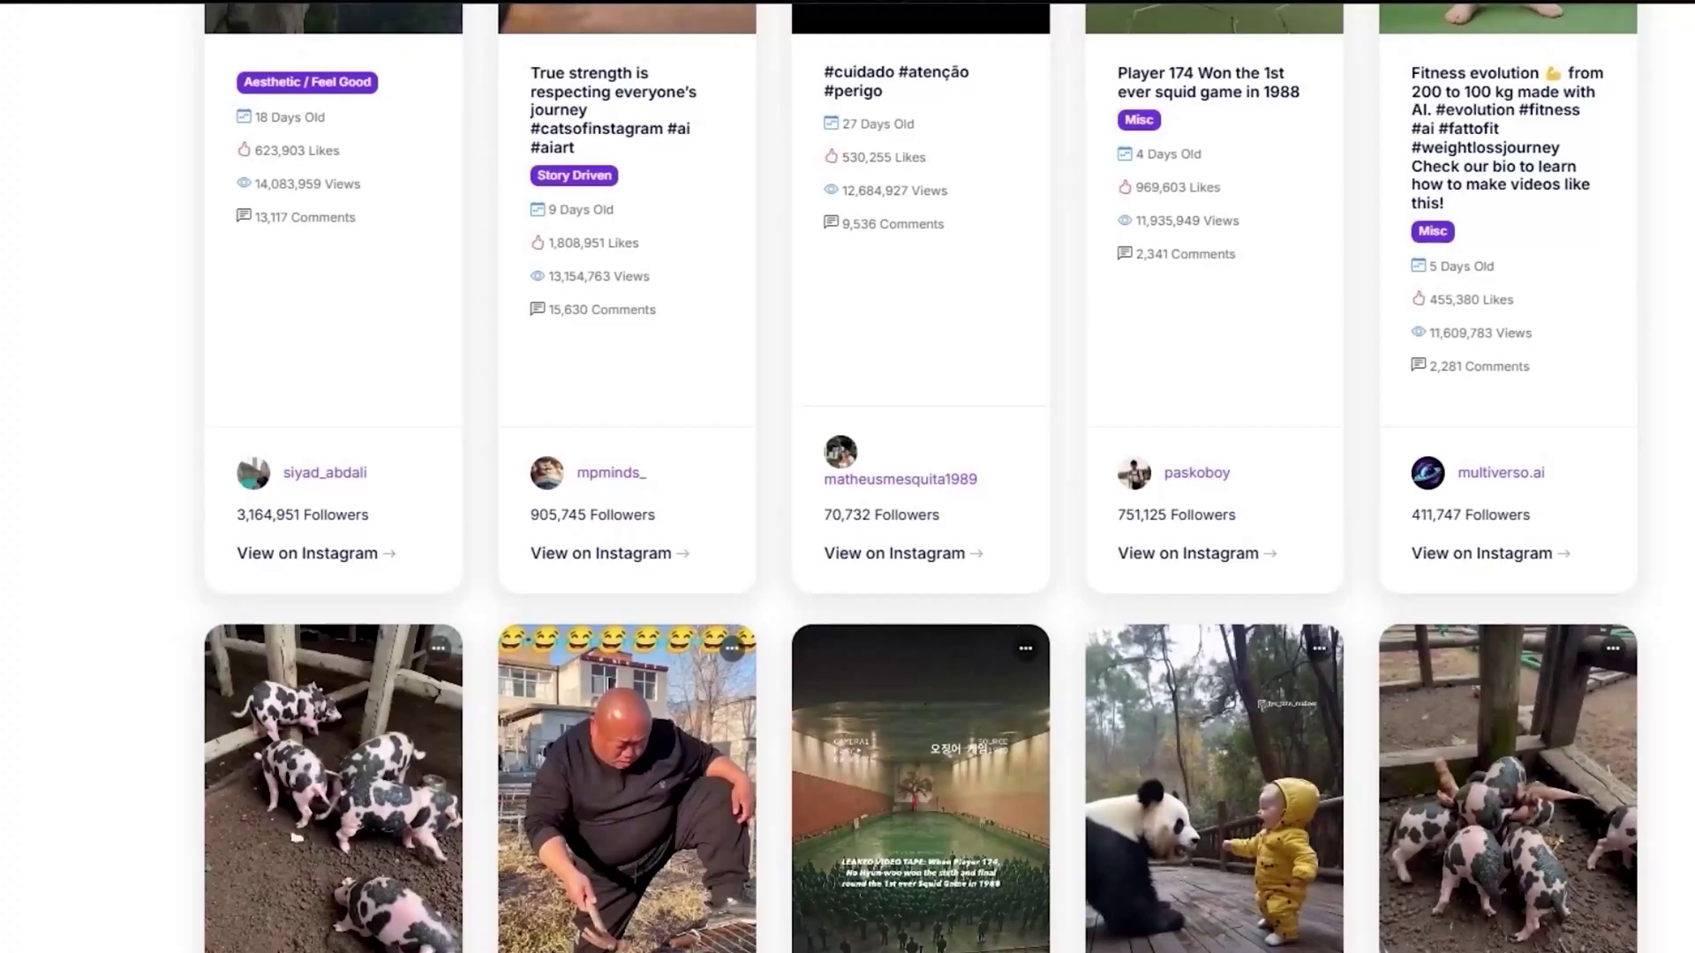
scroll(922, 477, "down", 4)
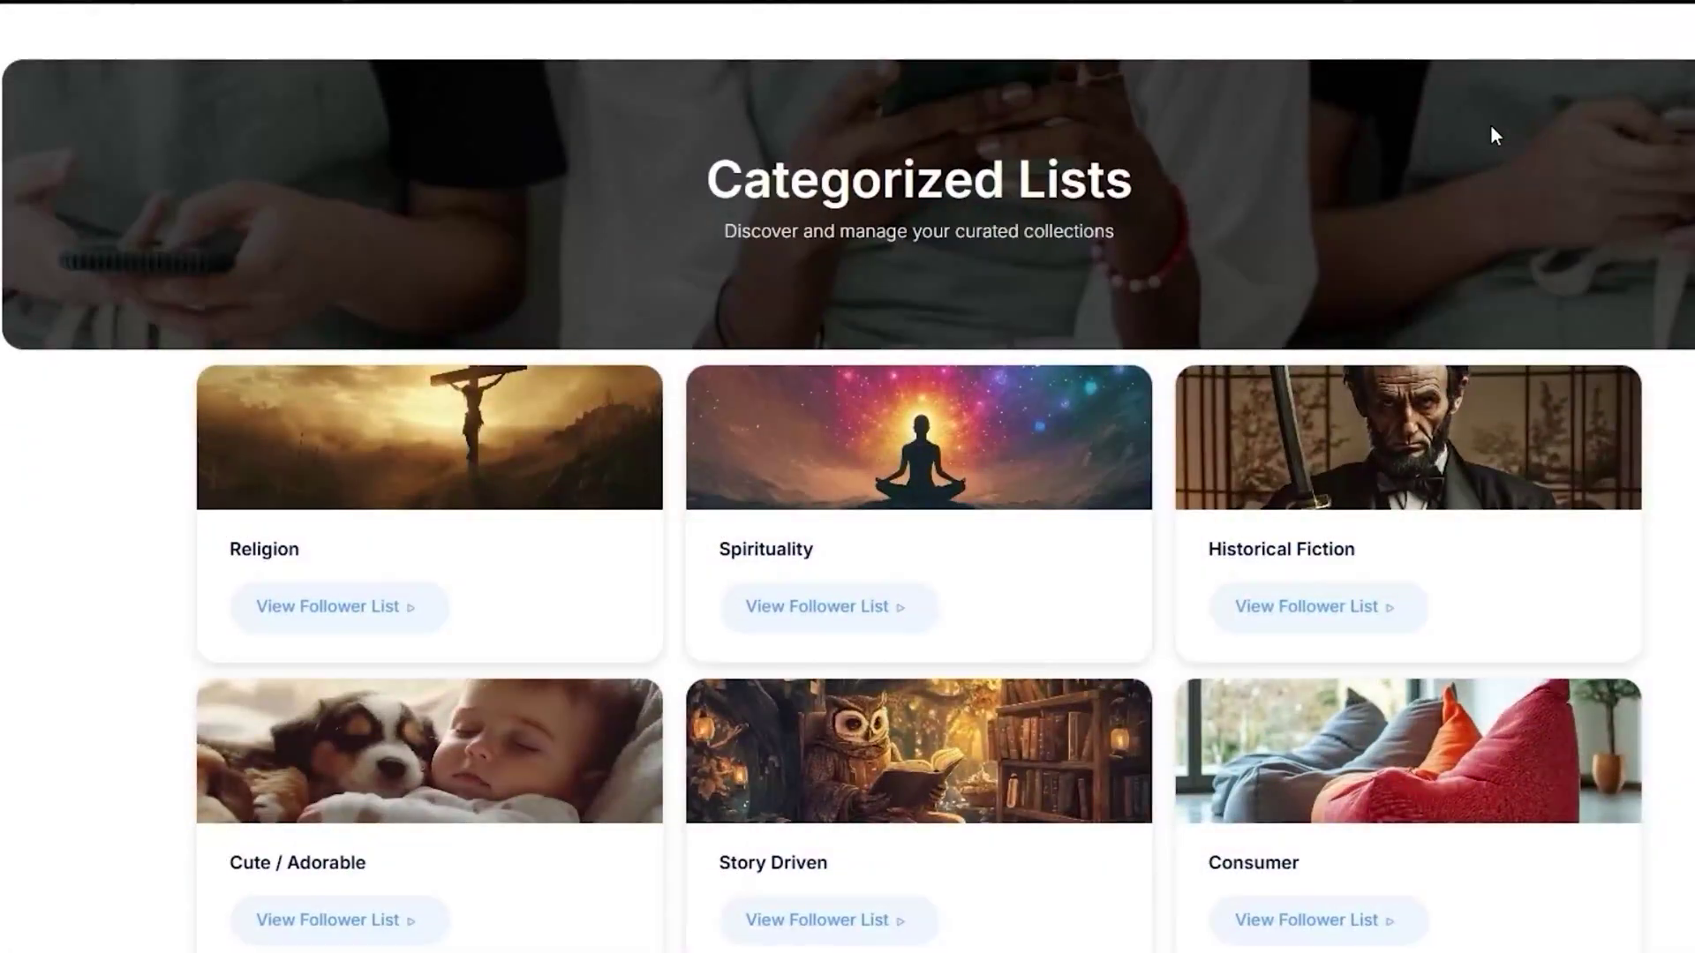
scroll(1493, 134, "down", 10)
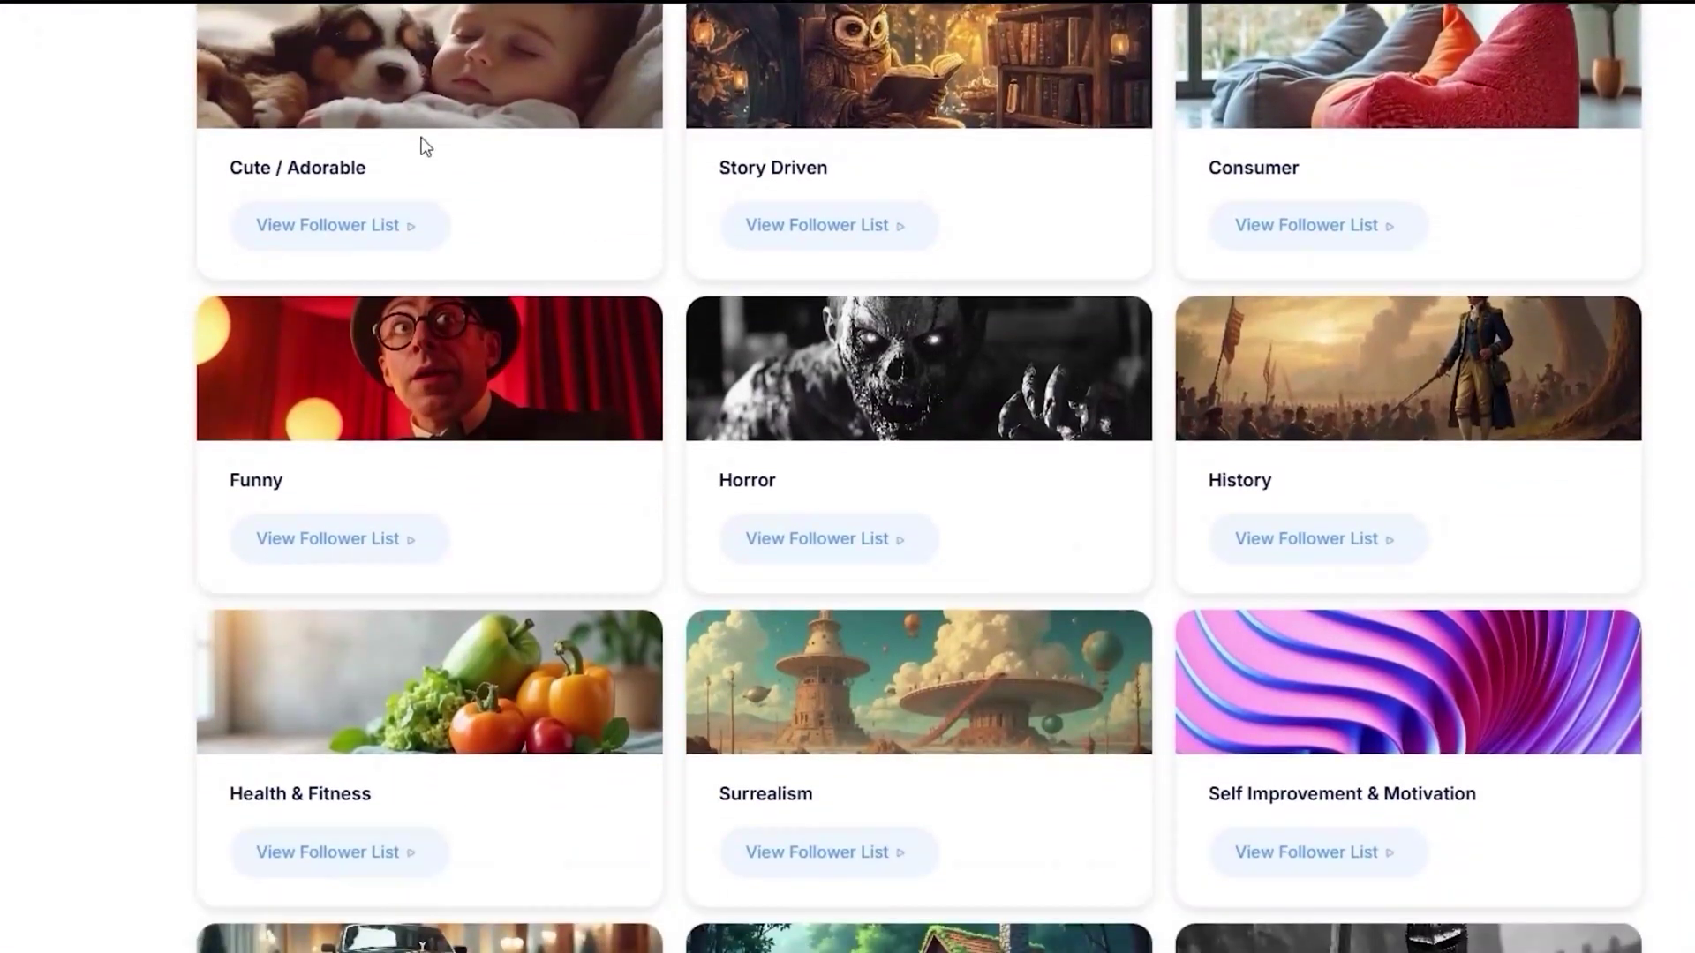
scroll(241, 132, "down", 4)
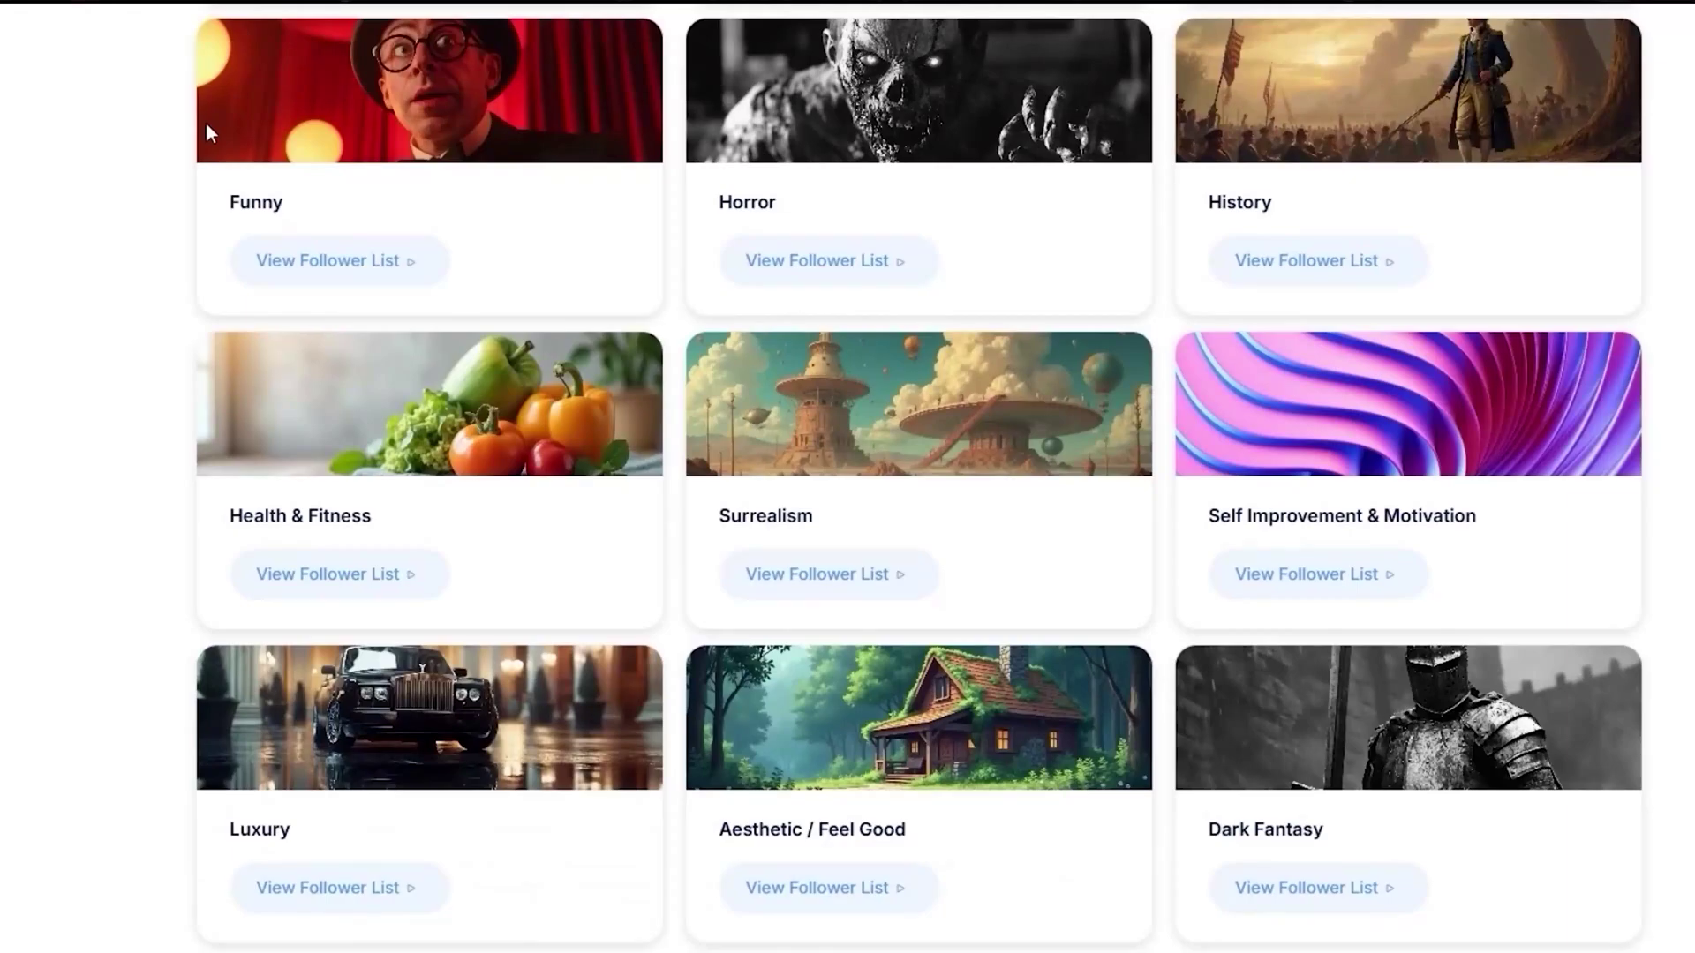
scroll(140, 187, "up", 2)
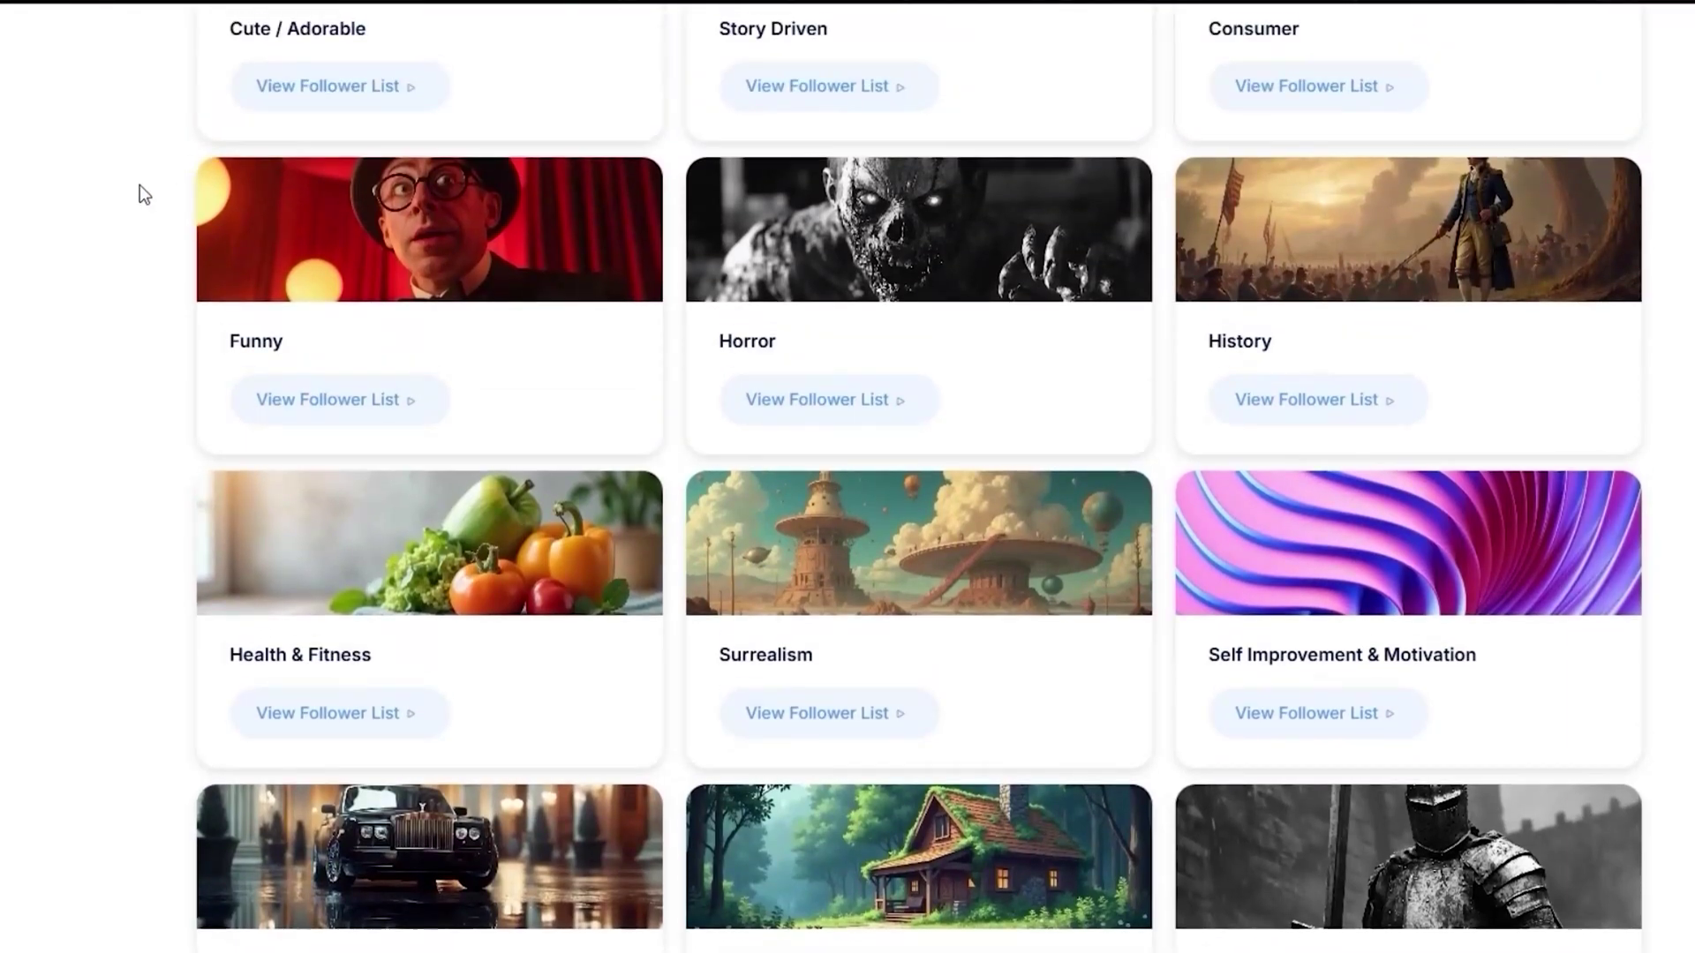
scroll(139, 186, "up", 8)
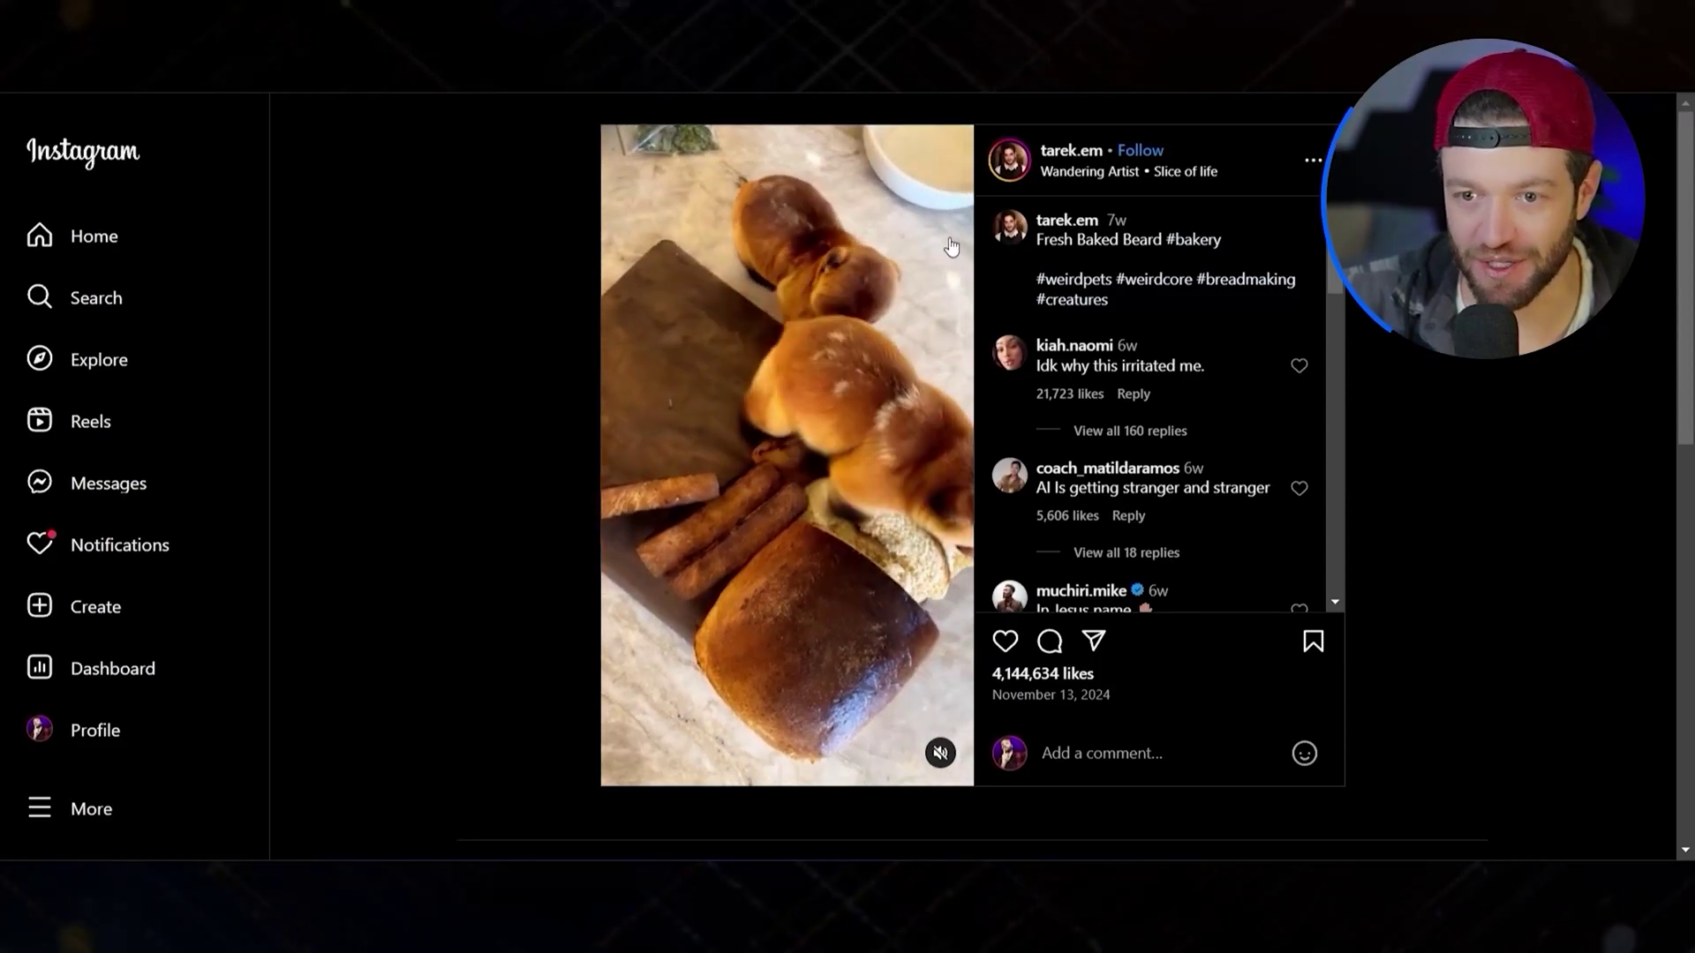
Step: Go to the bread post creator's profile and play the sushi roll reel
left_click(1068, 155)
scroll(369, 174, "down", 5)
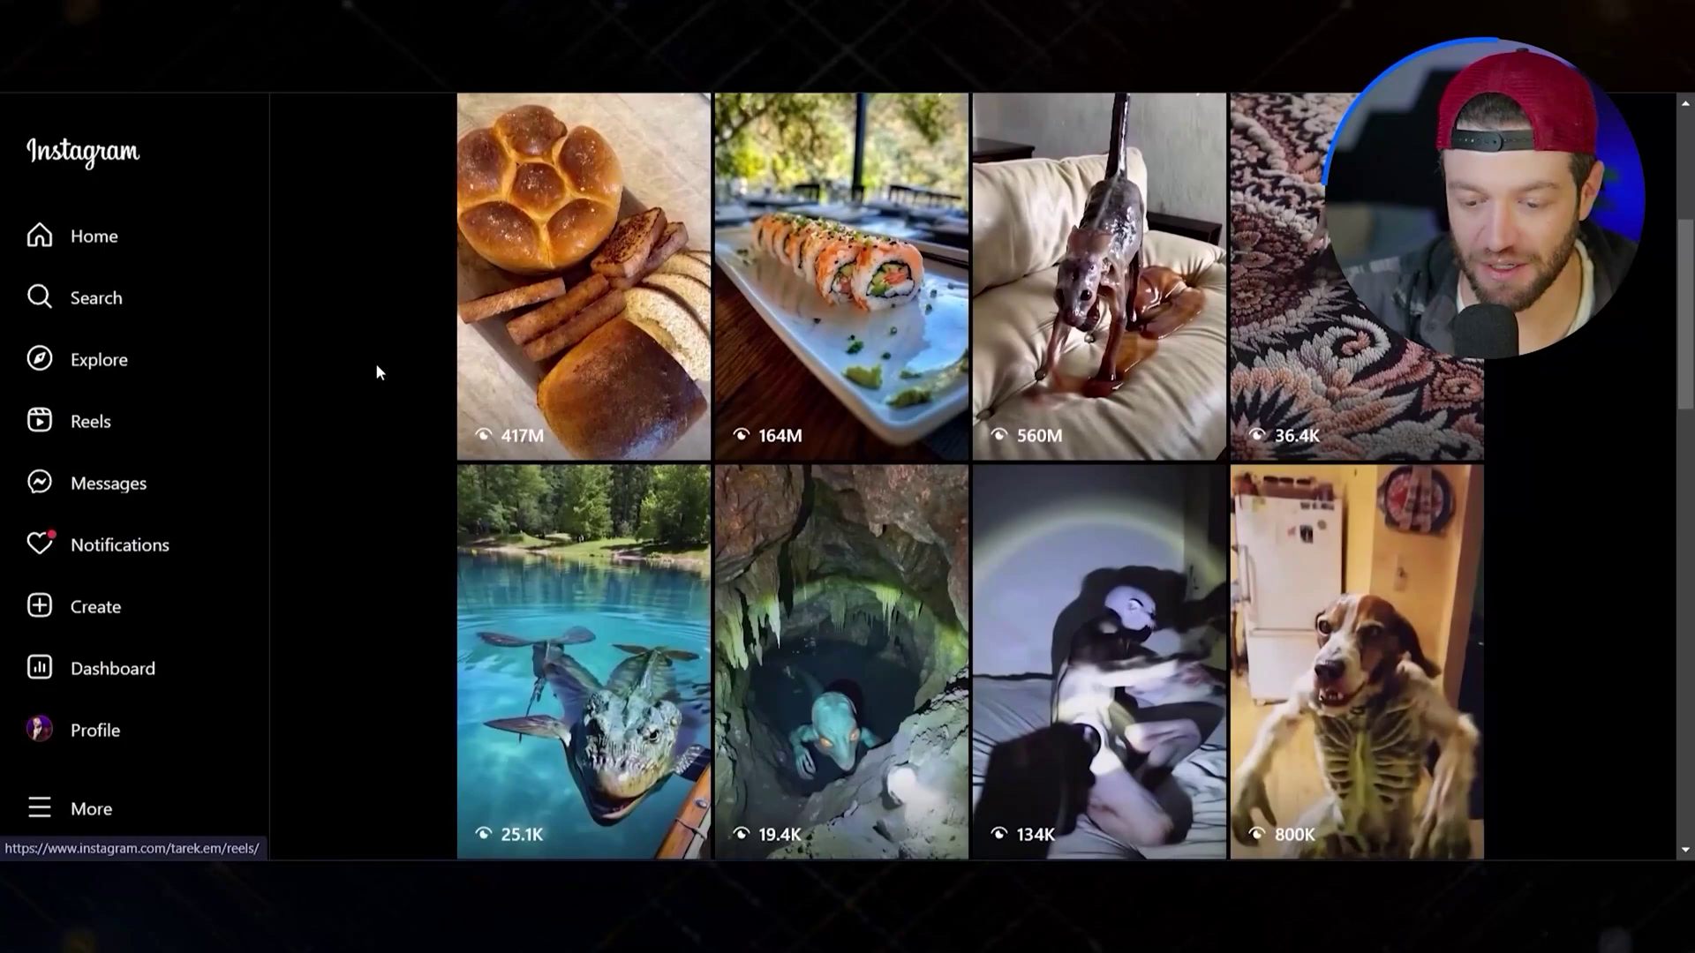
scroll(388, 415, "up", 1)
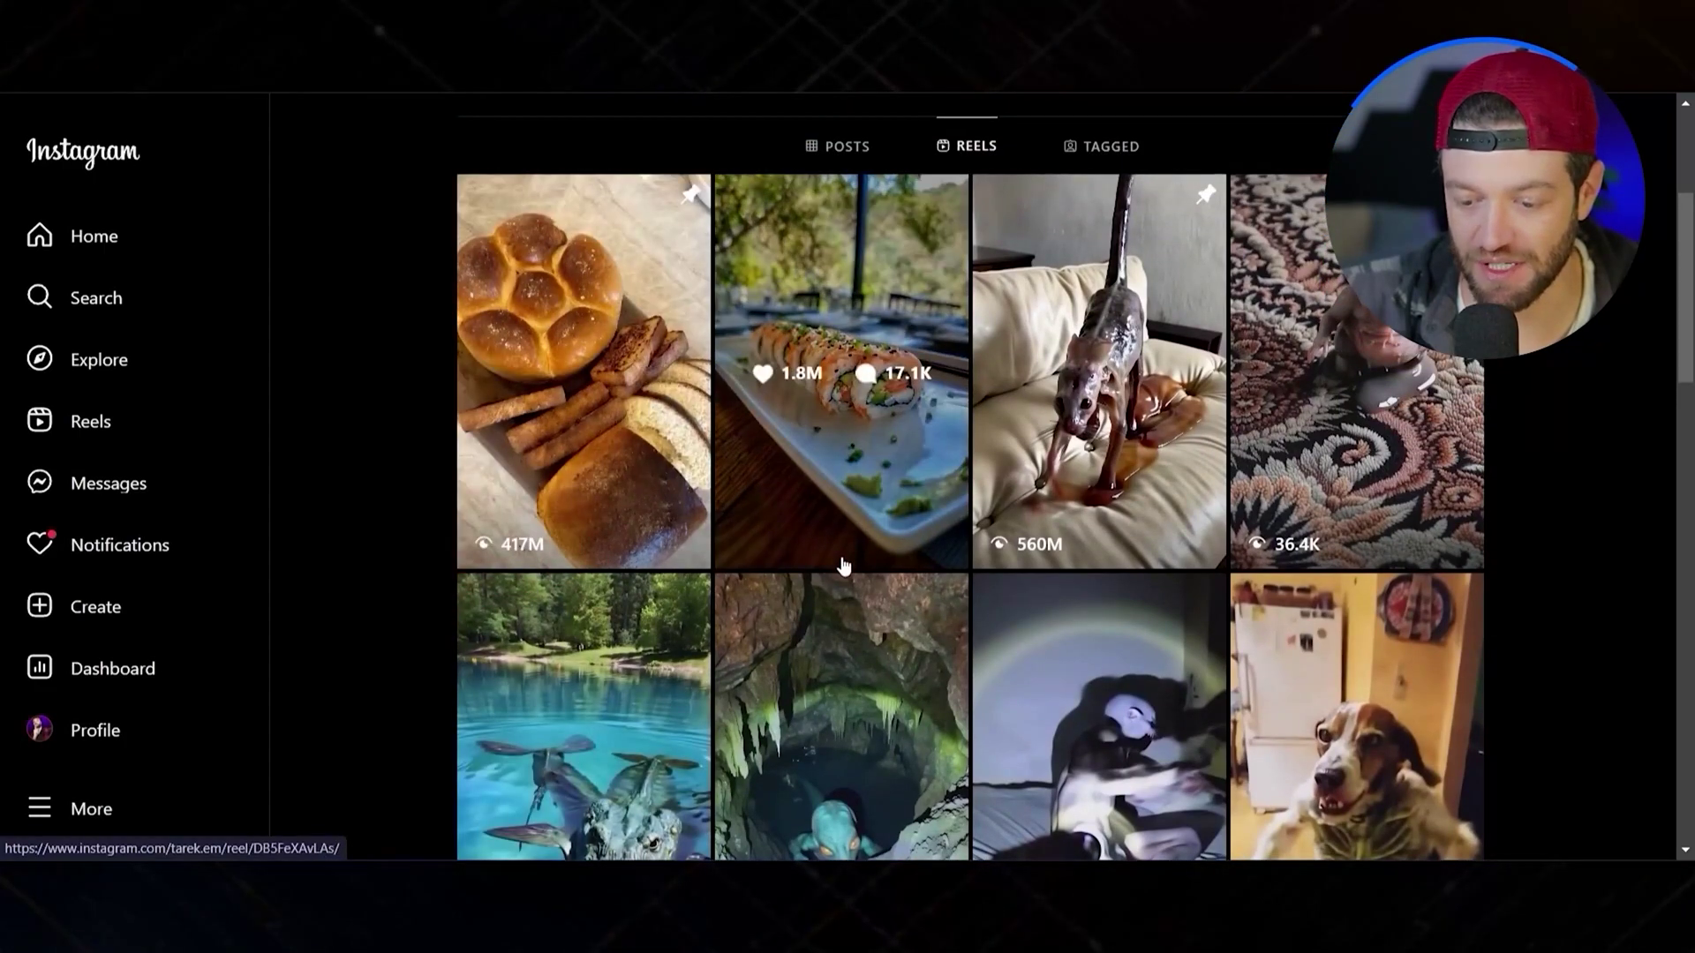
scroll(843, 565, "up", 1)
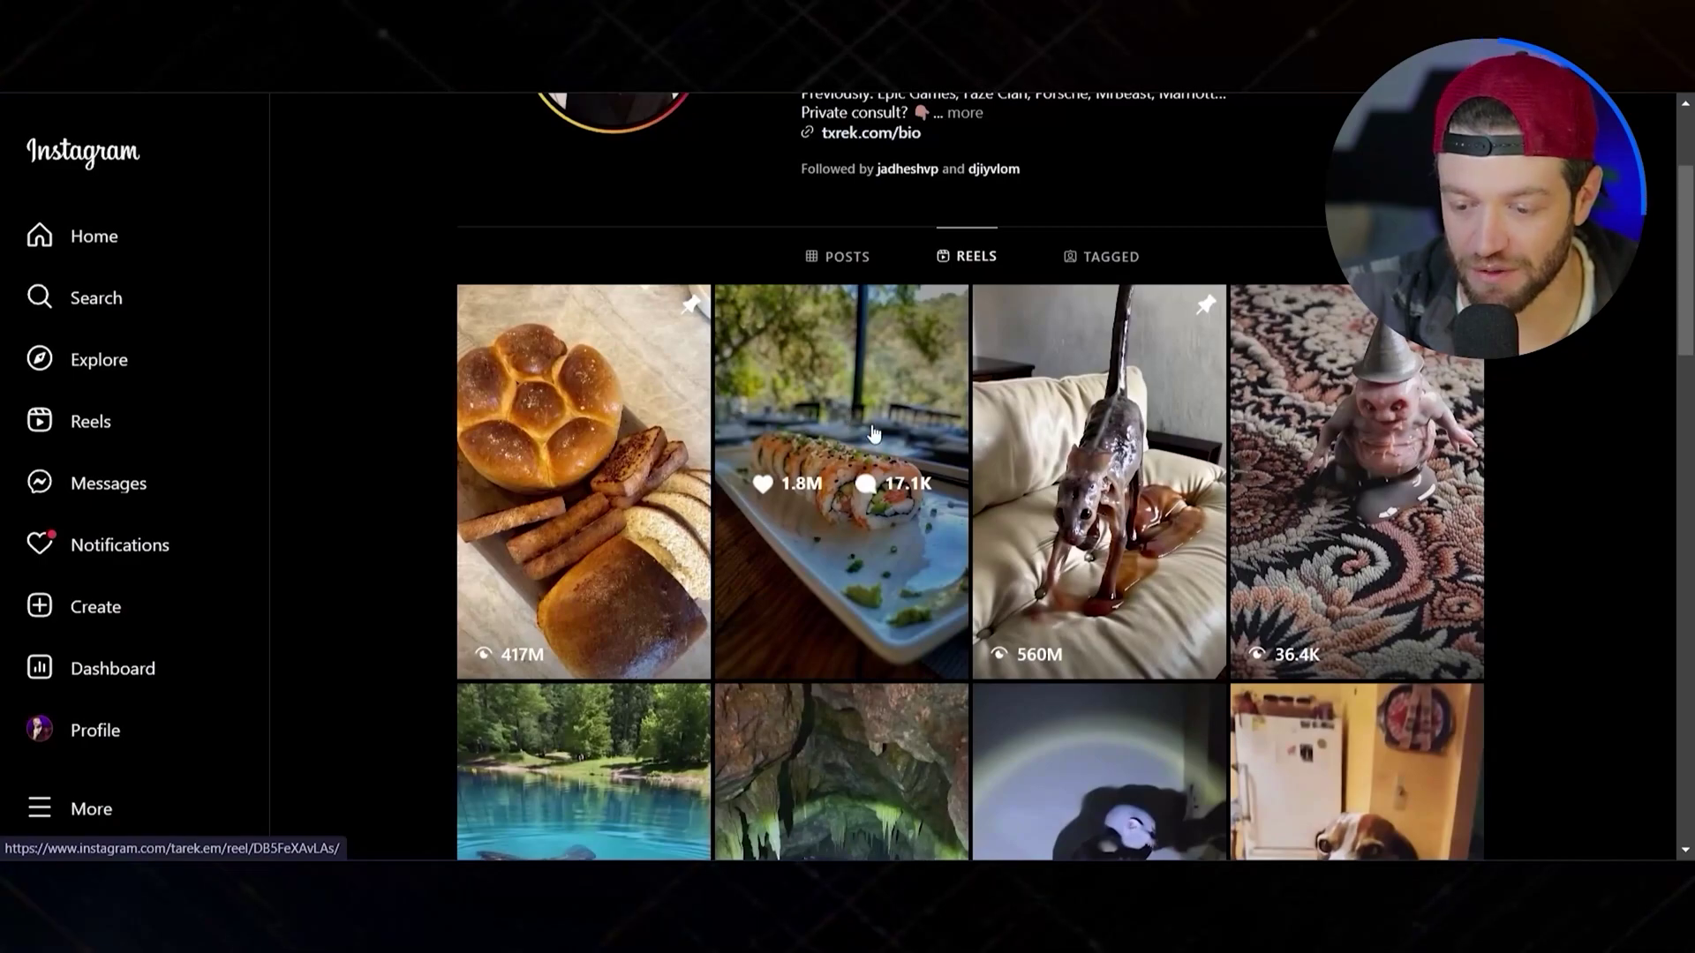
left_click(874, 433)
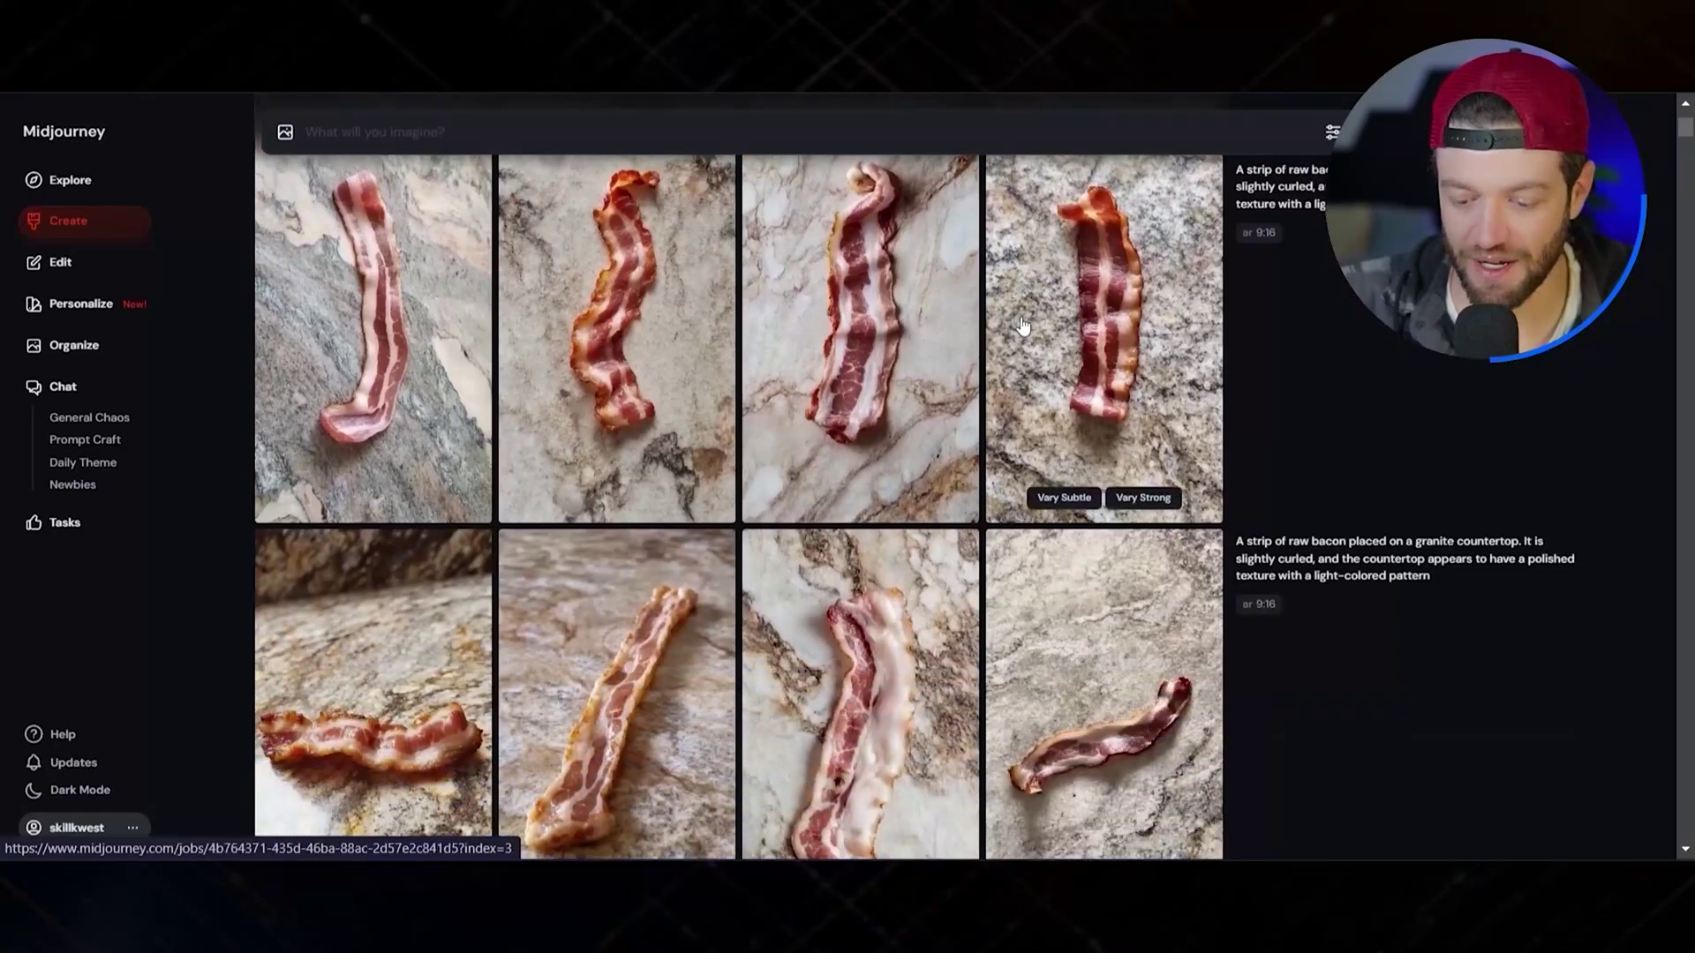
Step: Scroll through the sushi reel's comments
scroll(979, 326, "down", 1)
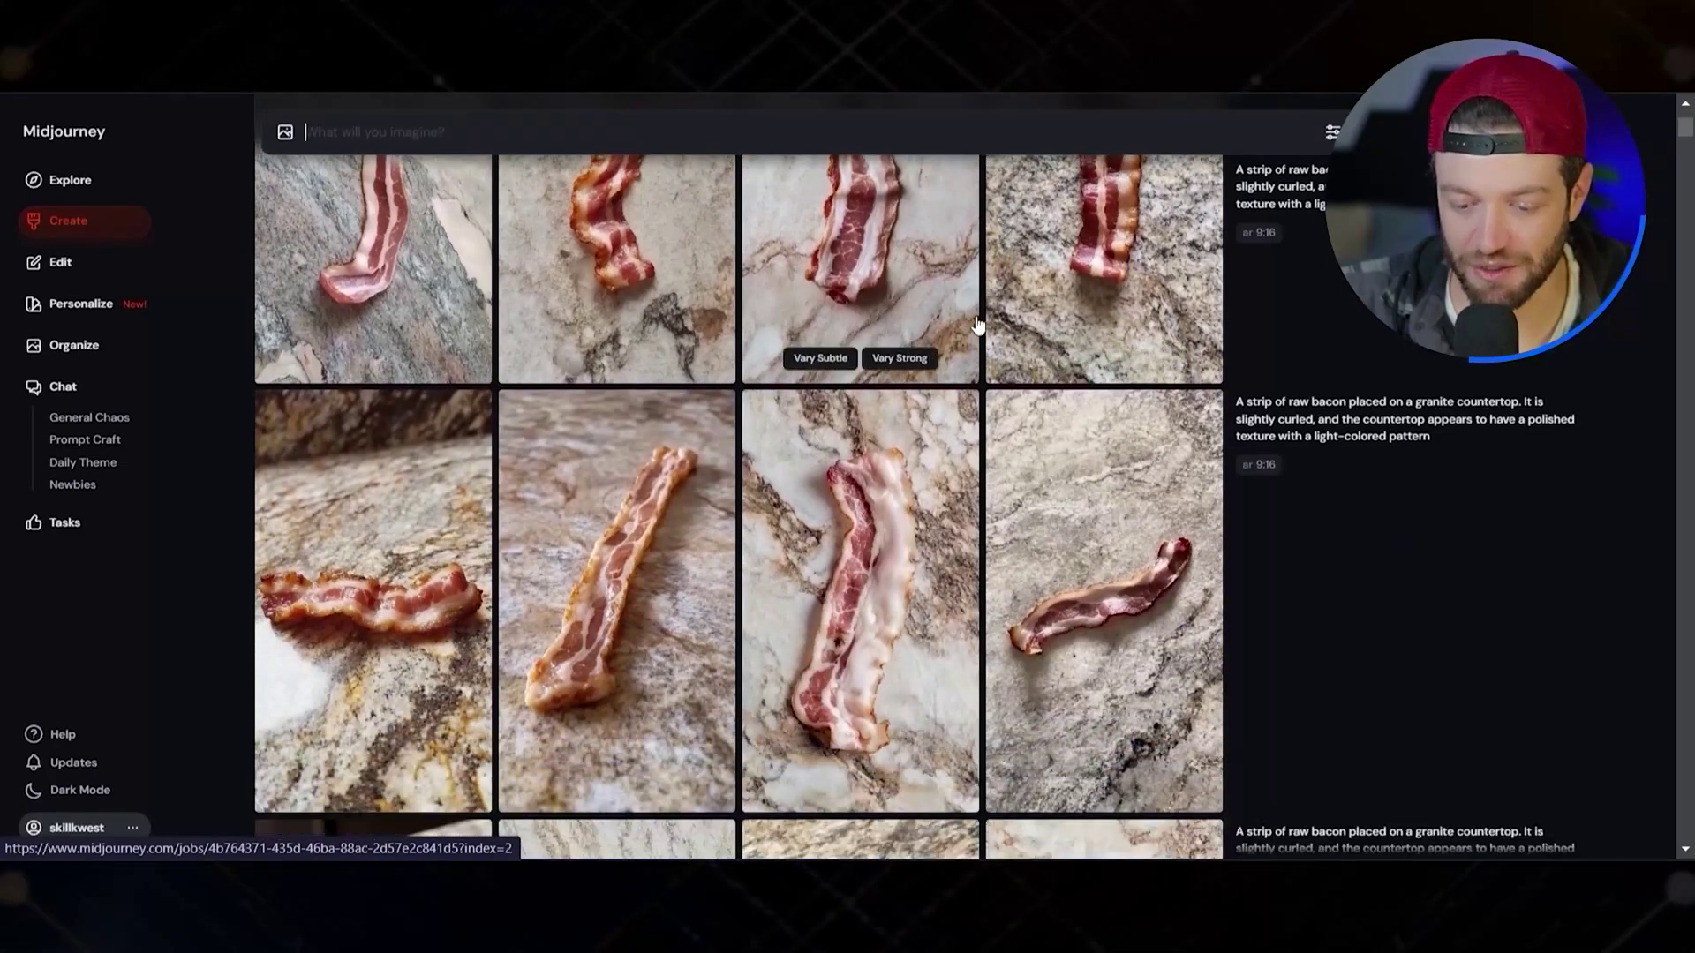
scroll(780, 416, "up", 4)
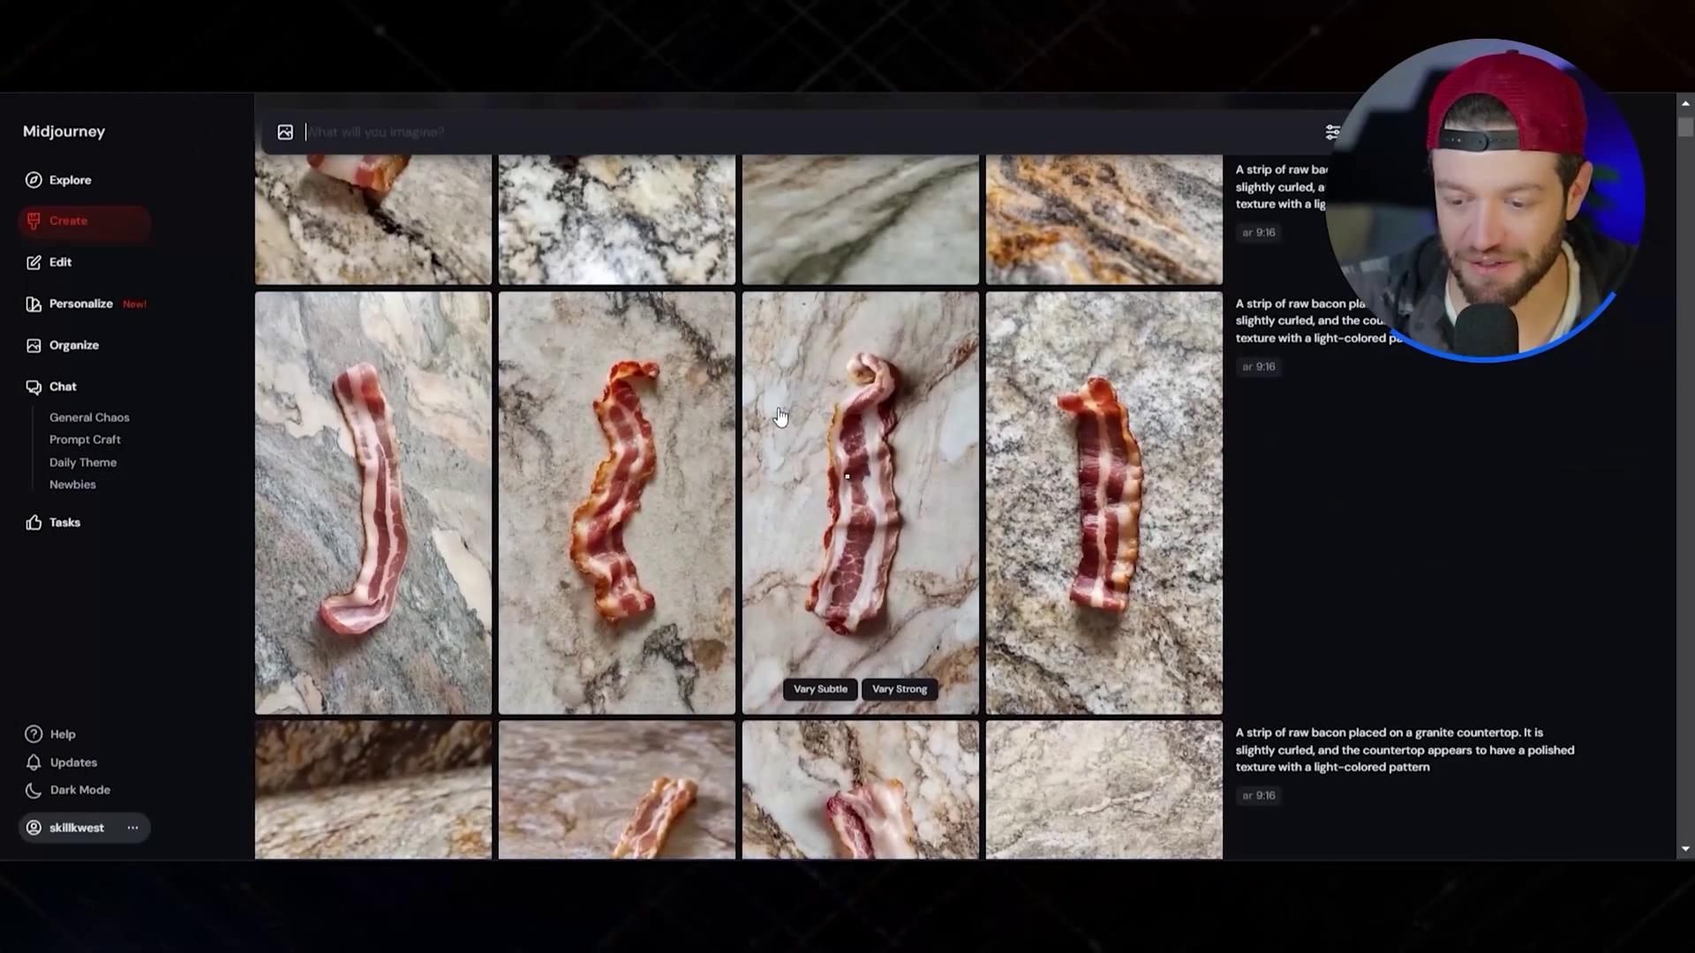
scroll(780, 416, "down", 10)
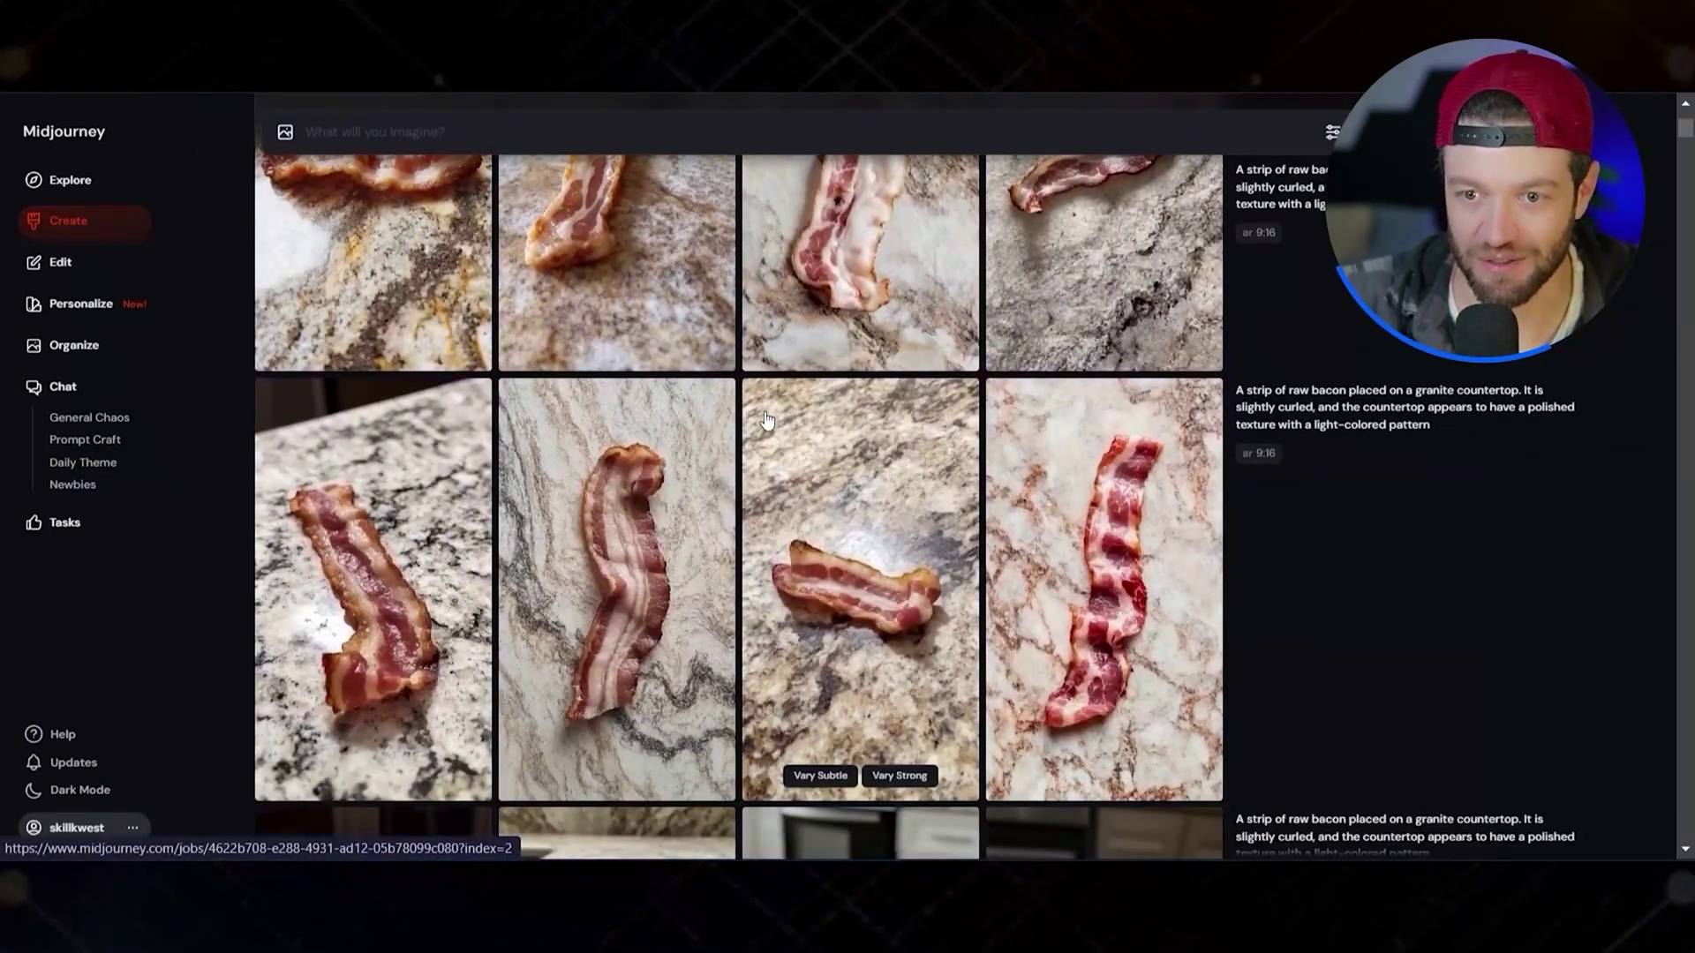
scroll(766, 421, "down", 8)
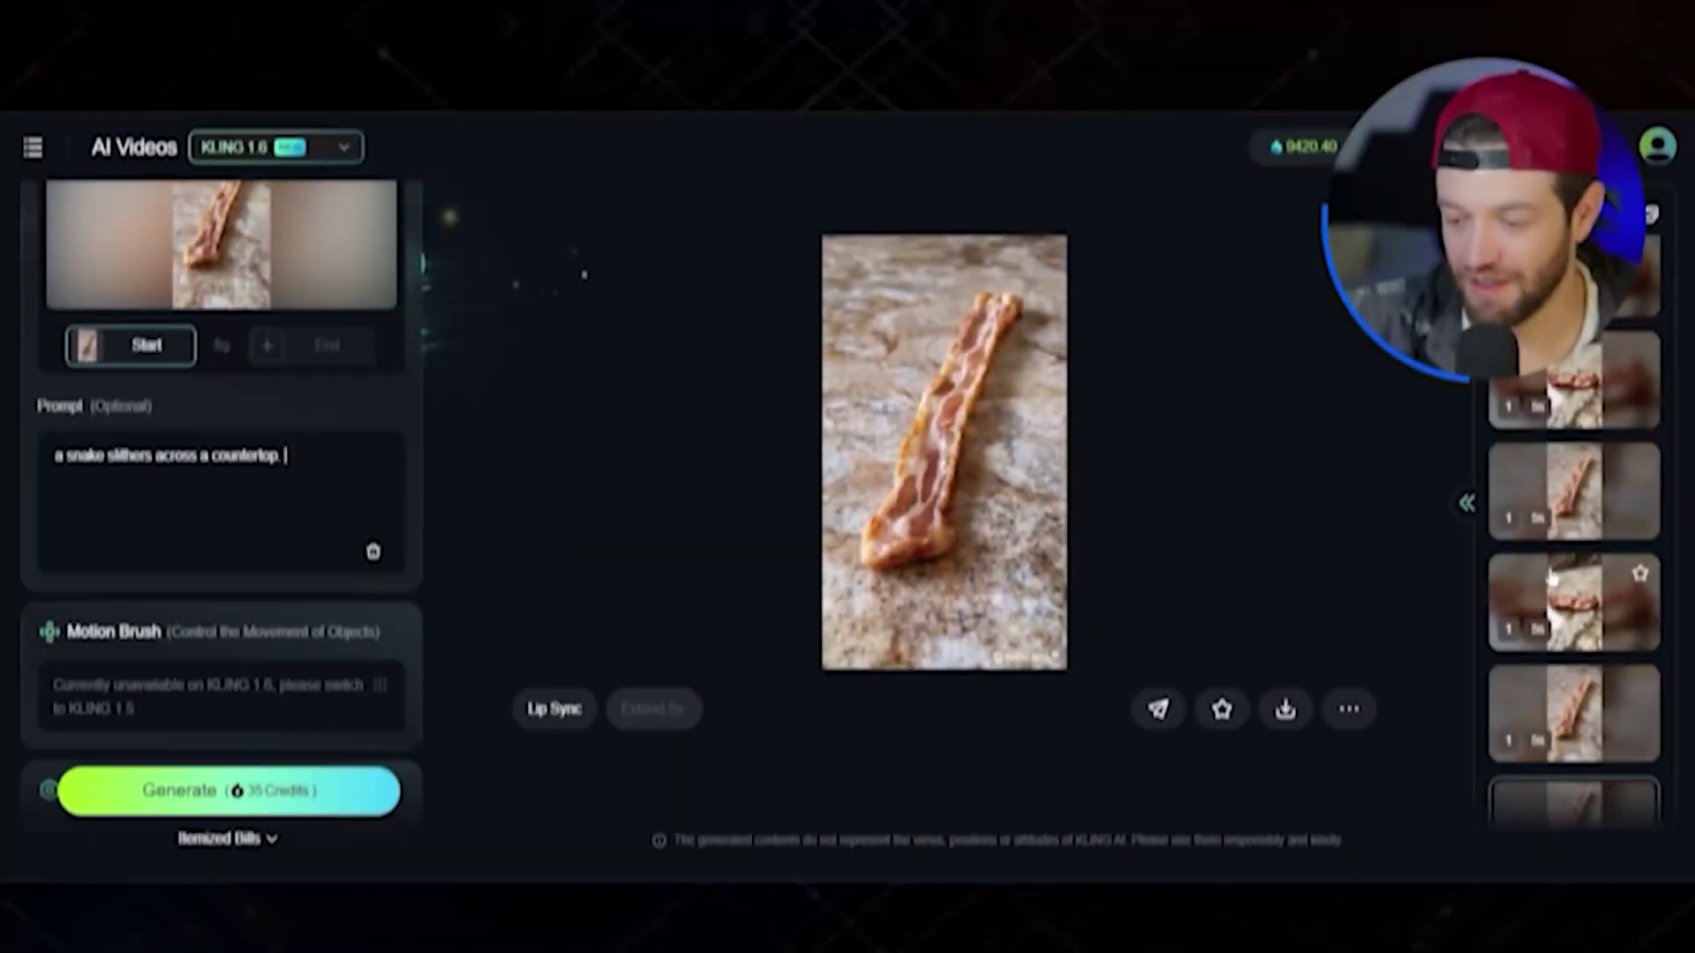
Step: Review the bacon-to-snake video and its prompt, then play TikTok's 60.3M-view fisherman clip
scroll(1557, 585, "up", 1)
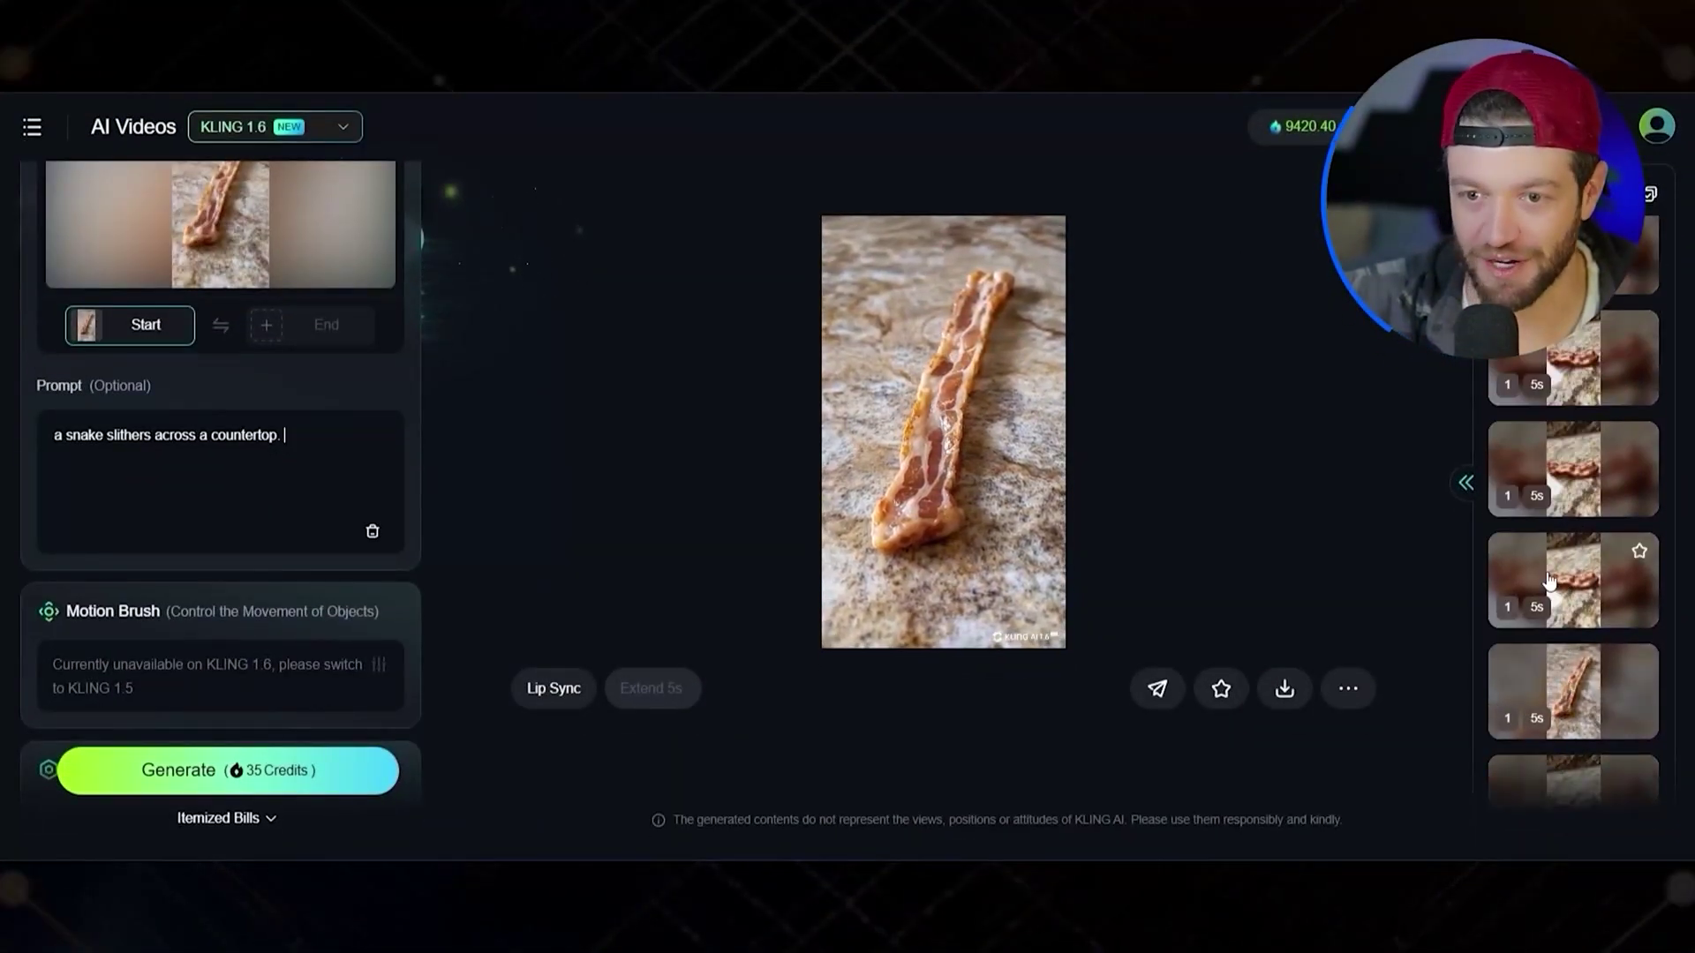
scroll(1505, 444, "up", 1)
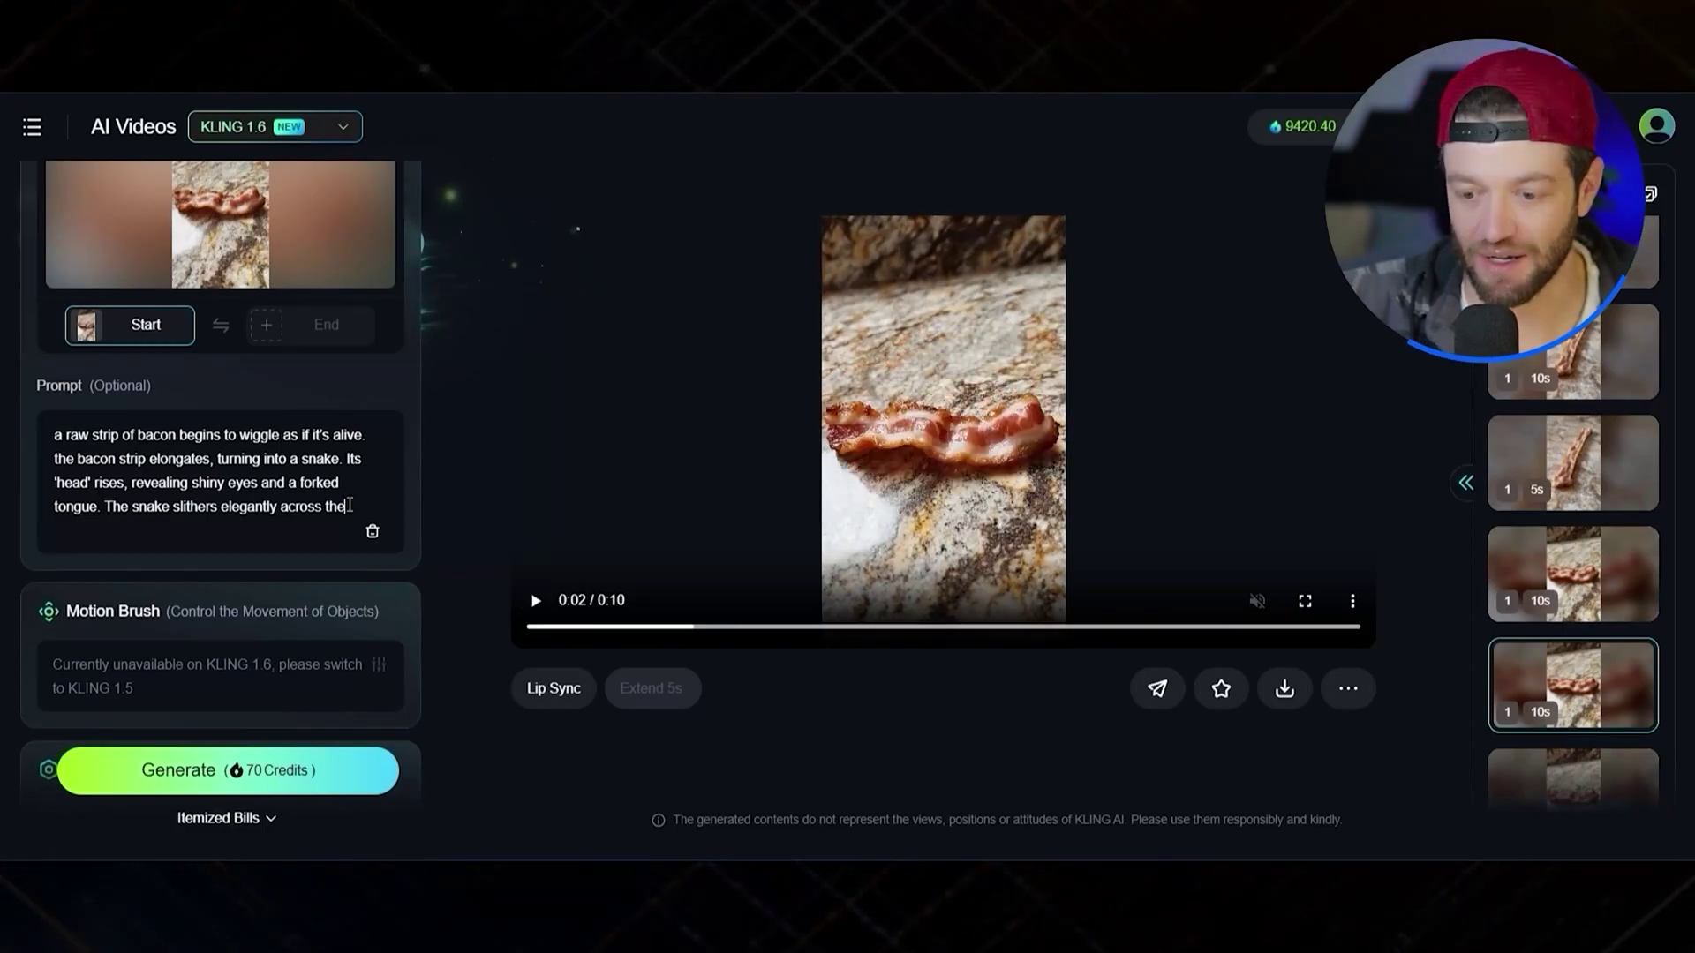
scroll(349, 504, "down", 1)
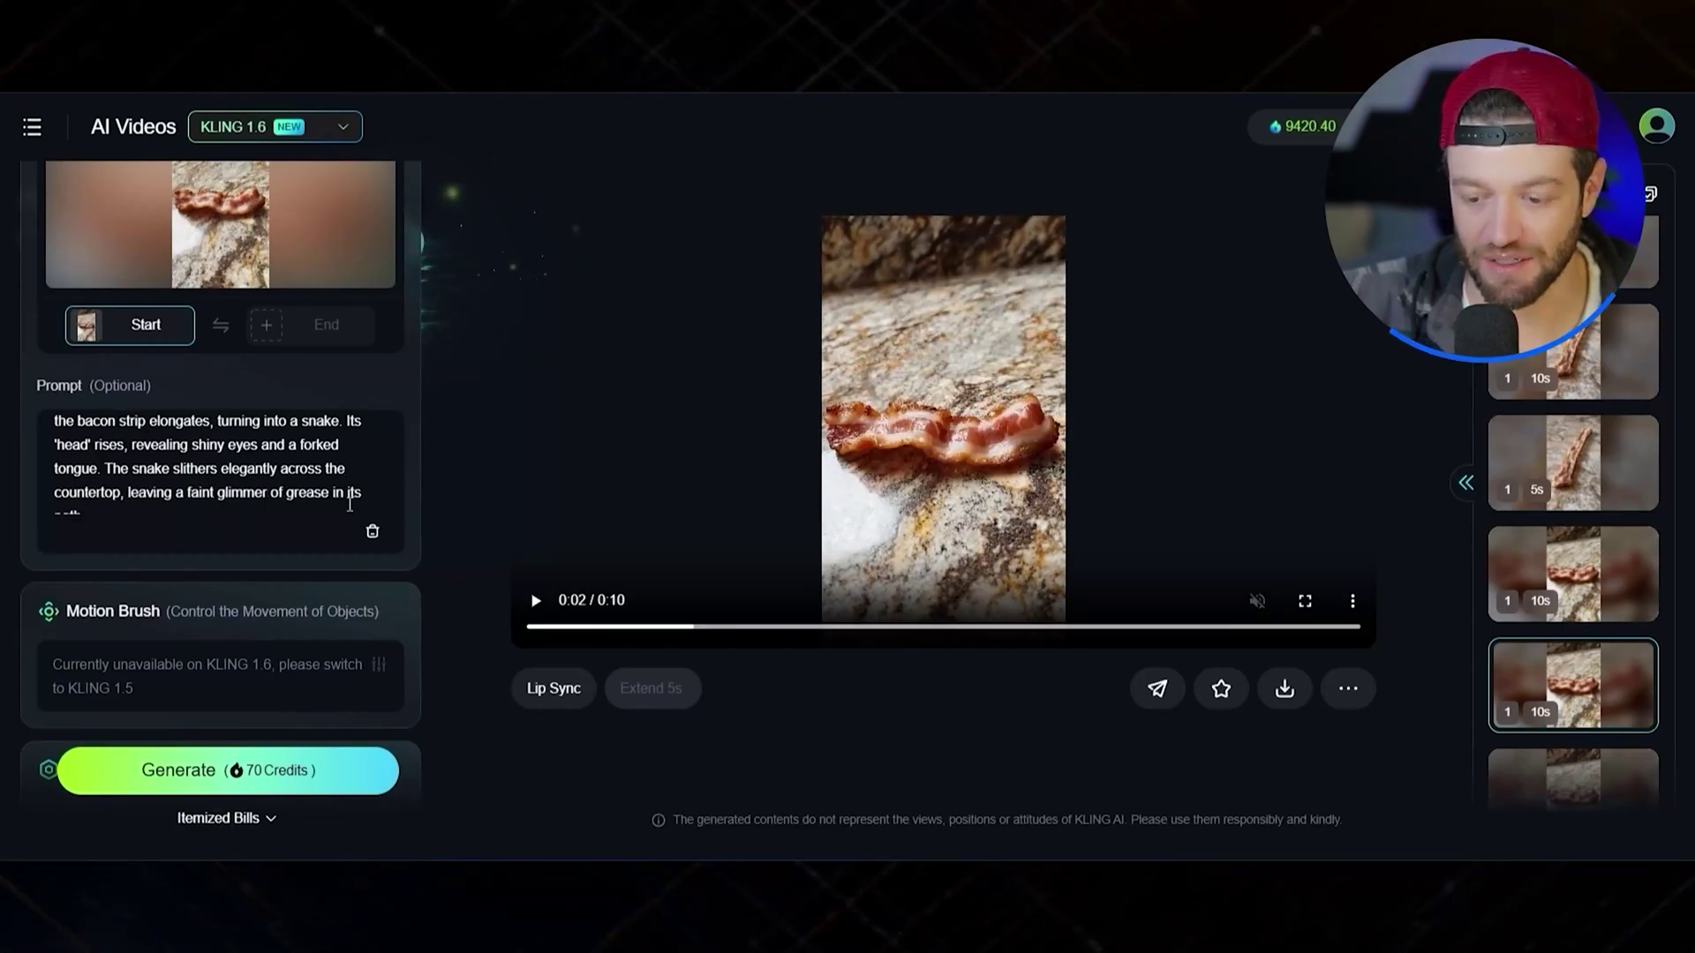
scroll(350, 503, "up", 1)
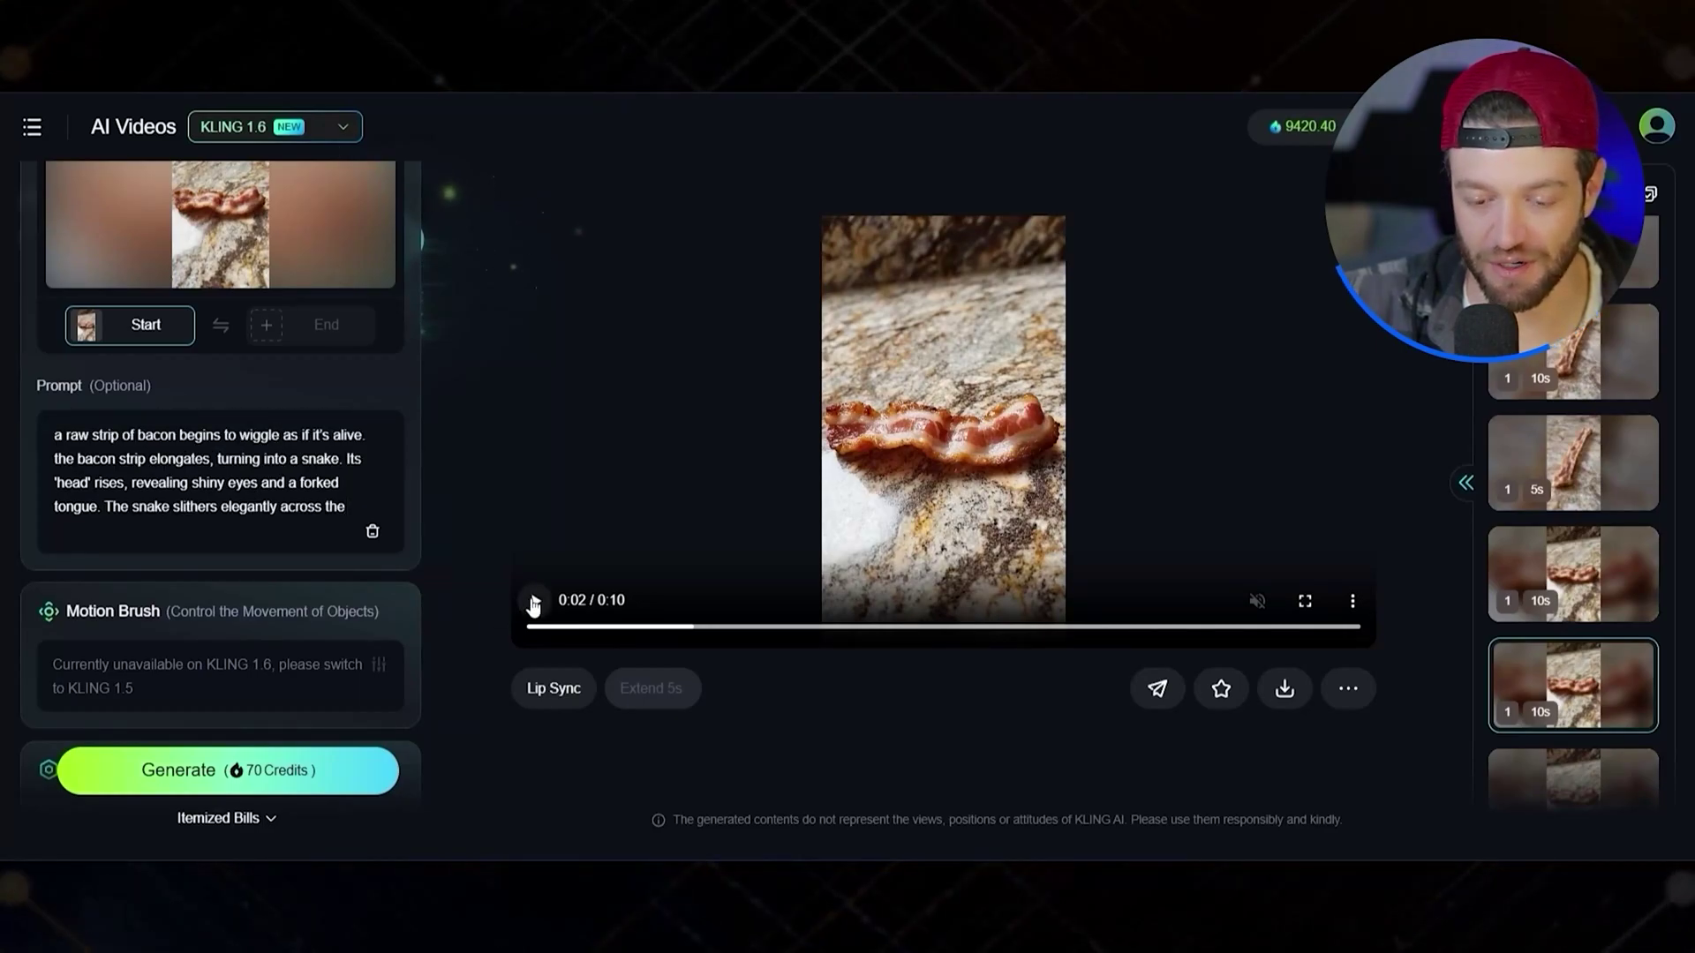
scroll(162, 480, "up", 1)
scroll(176, 491, "down", 2)
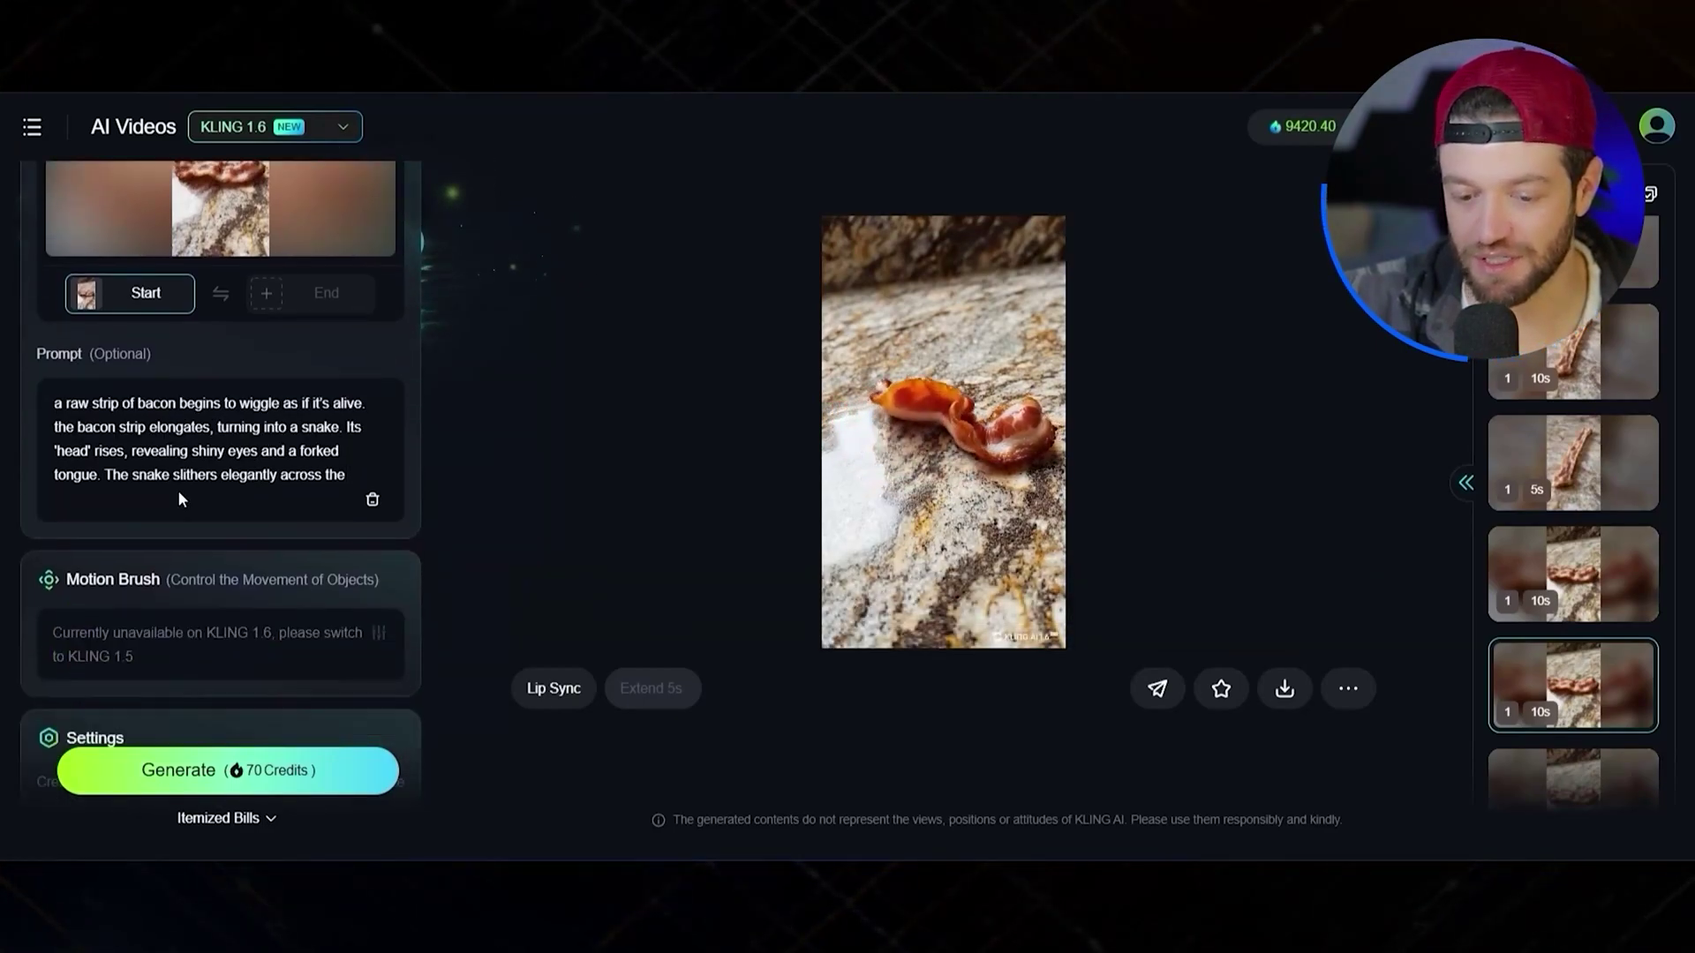
scroll(172, 481, "up", 1)
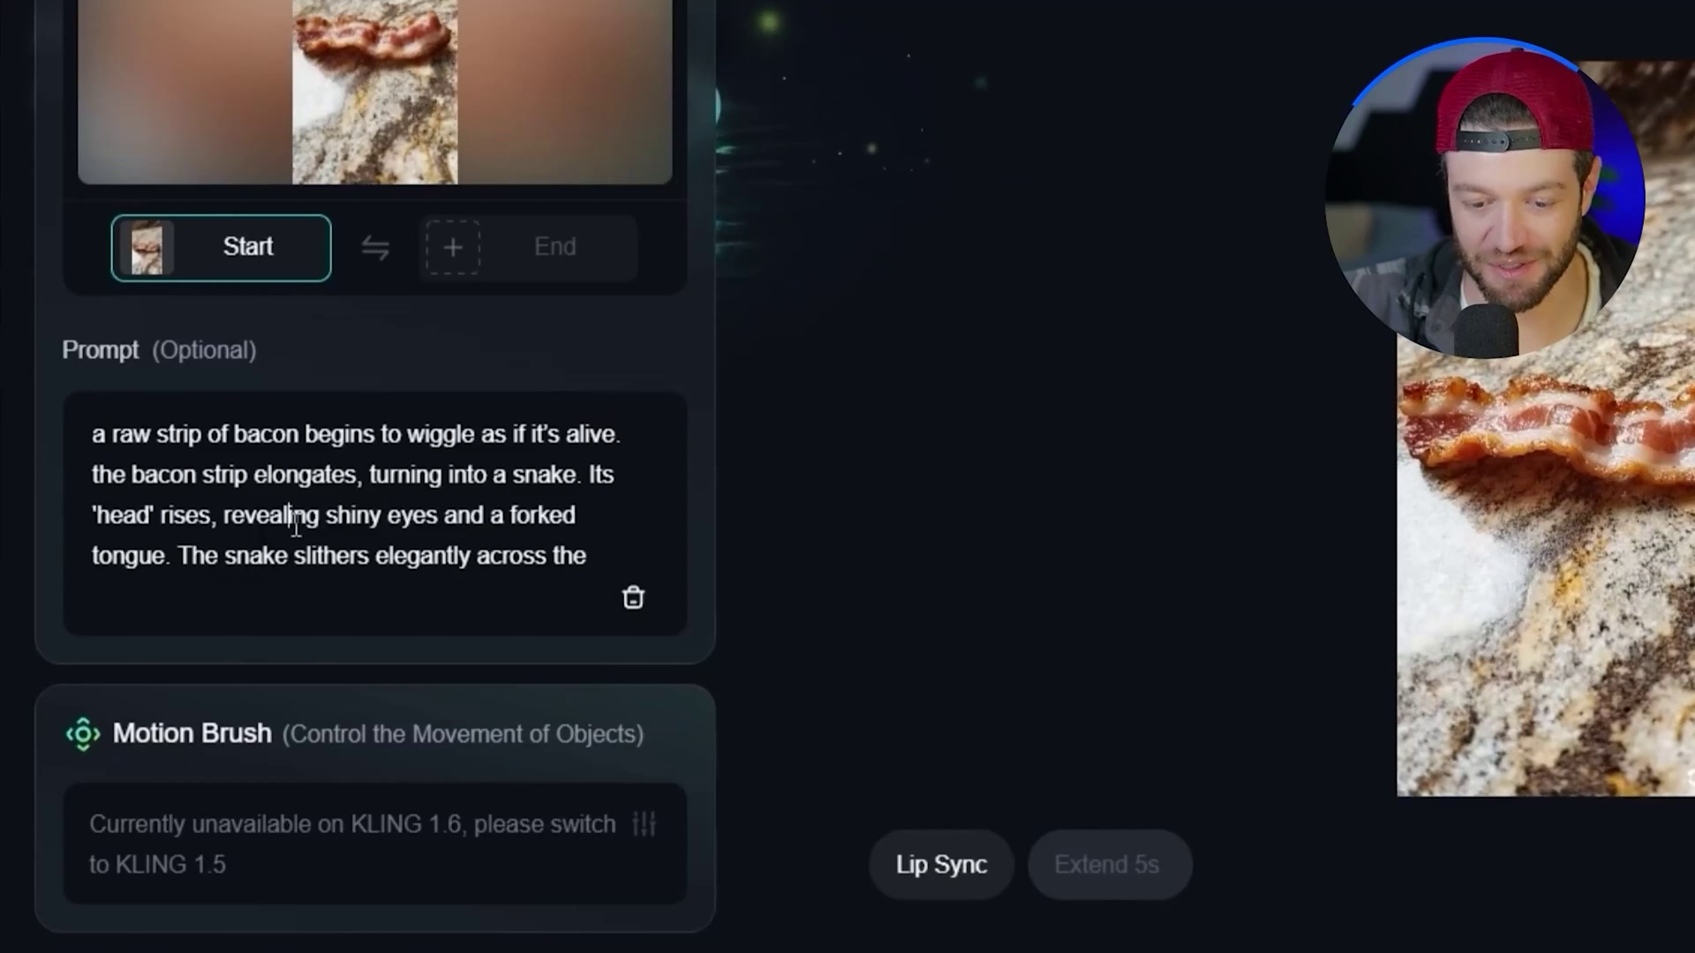
scroll(359, 518, "down", 1)
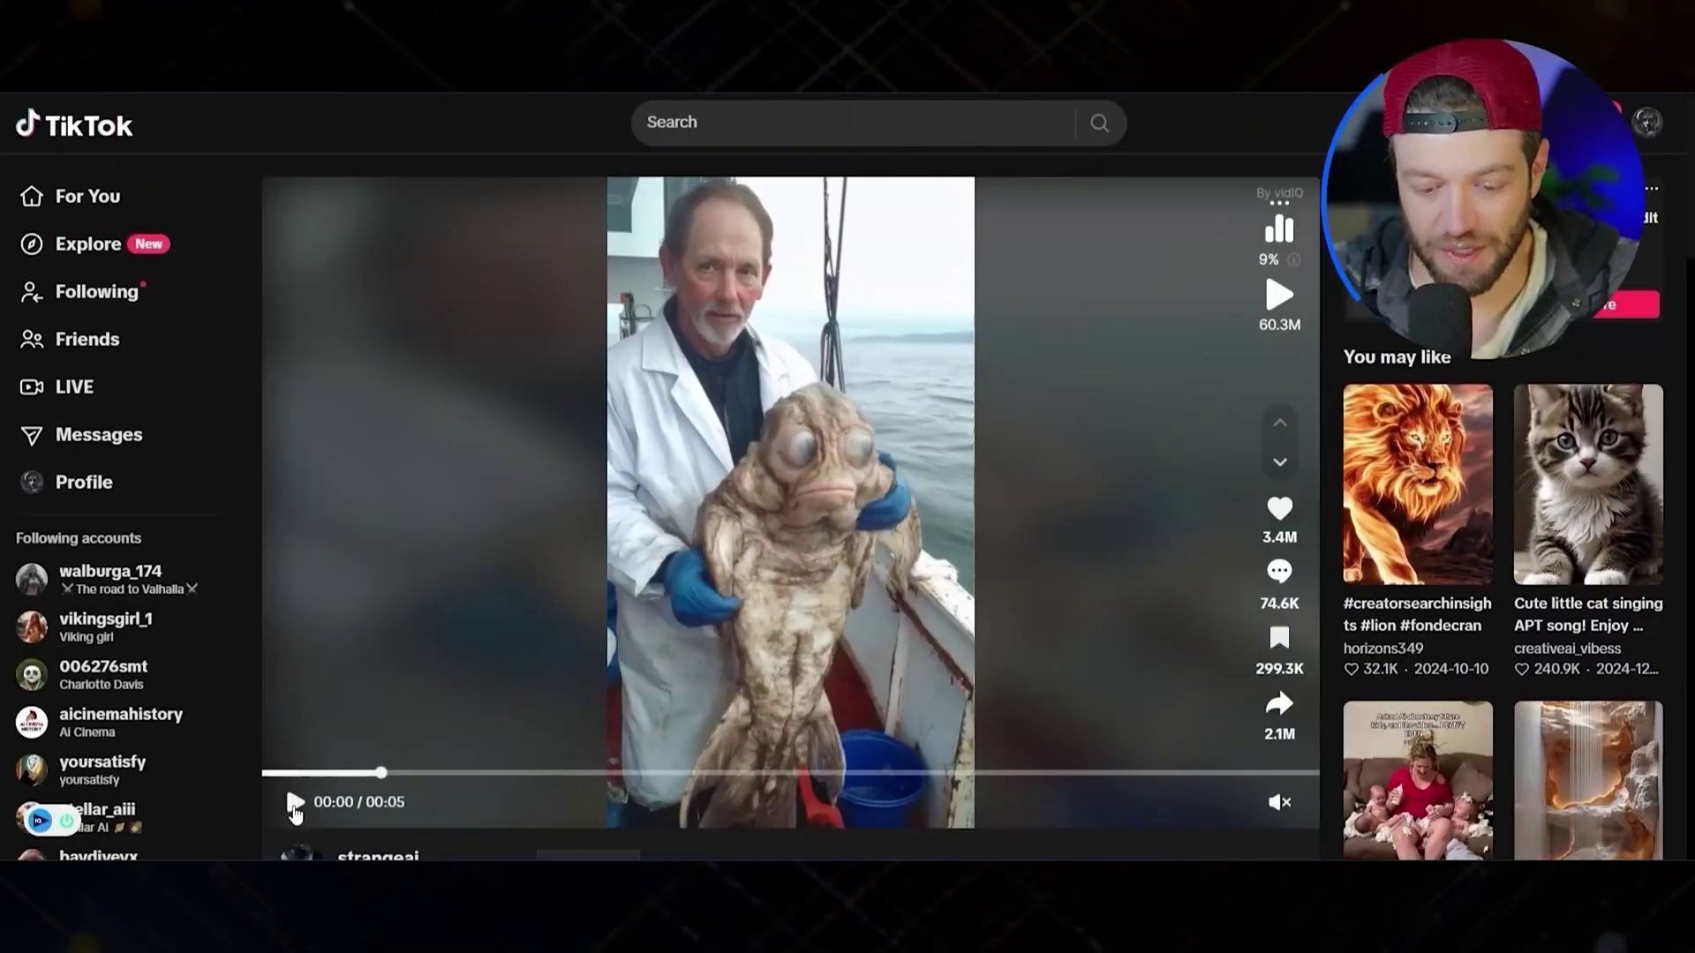
left_click(295, 804)
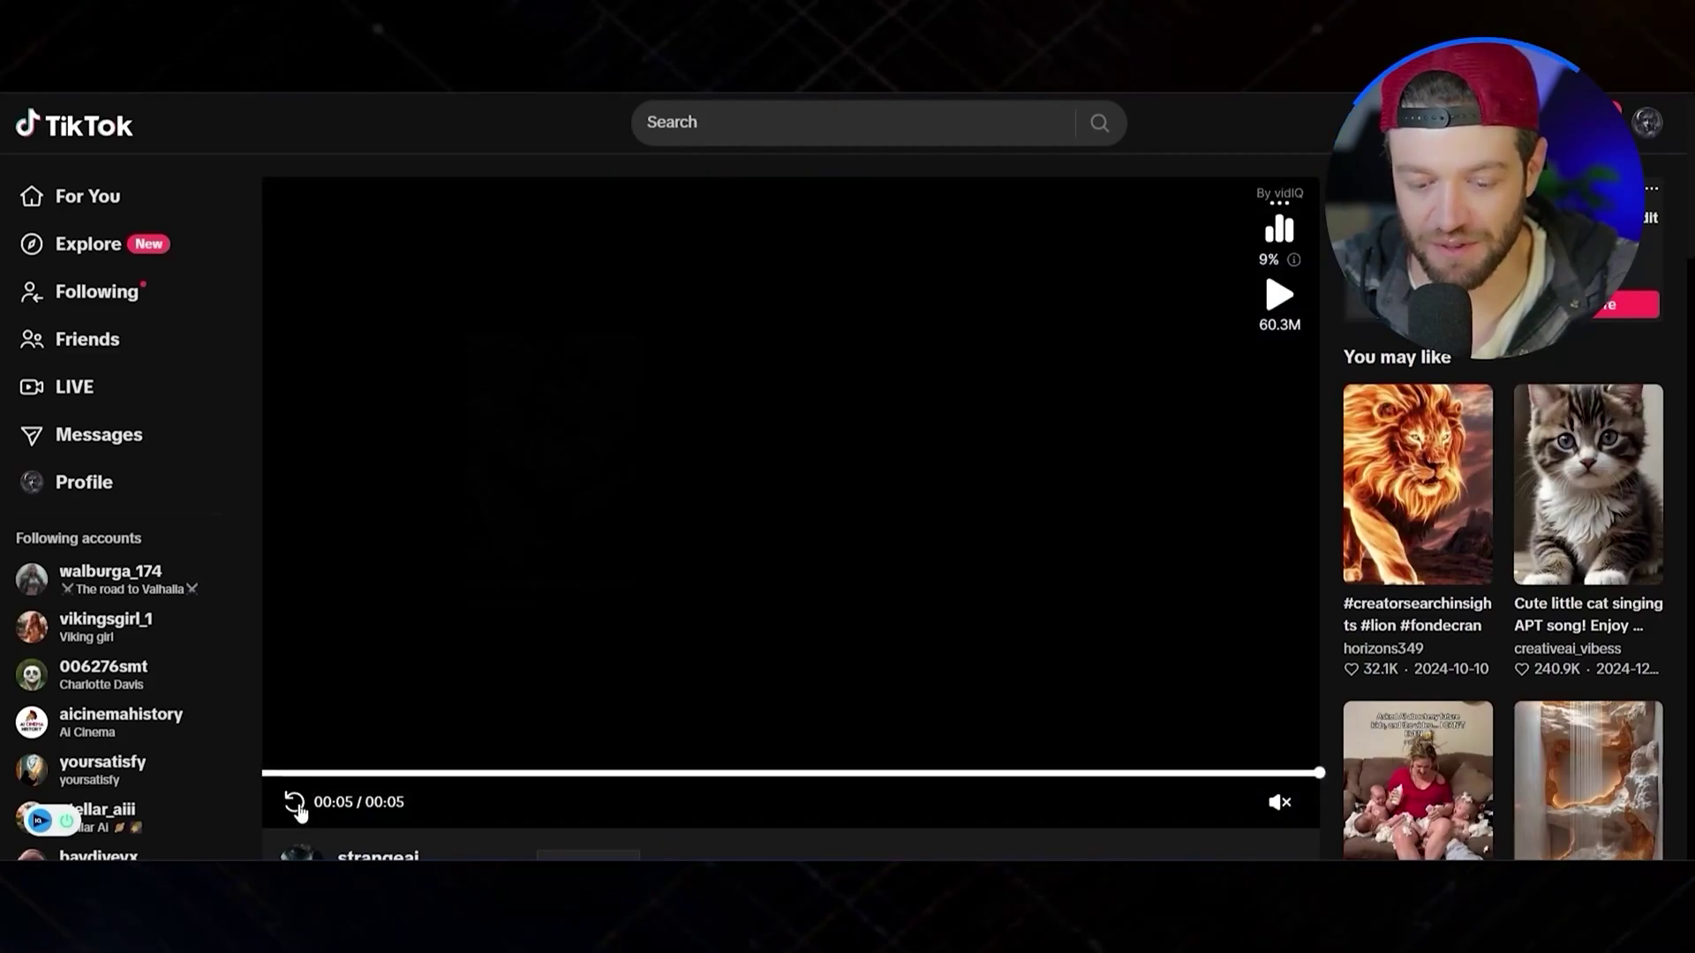
Step: Replay the fisherman-with-bizarre-fish clip from the start, then scroll the AI fish images
left_click(295, 803)
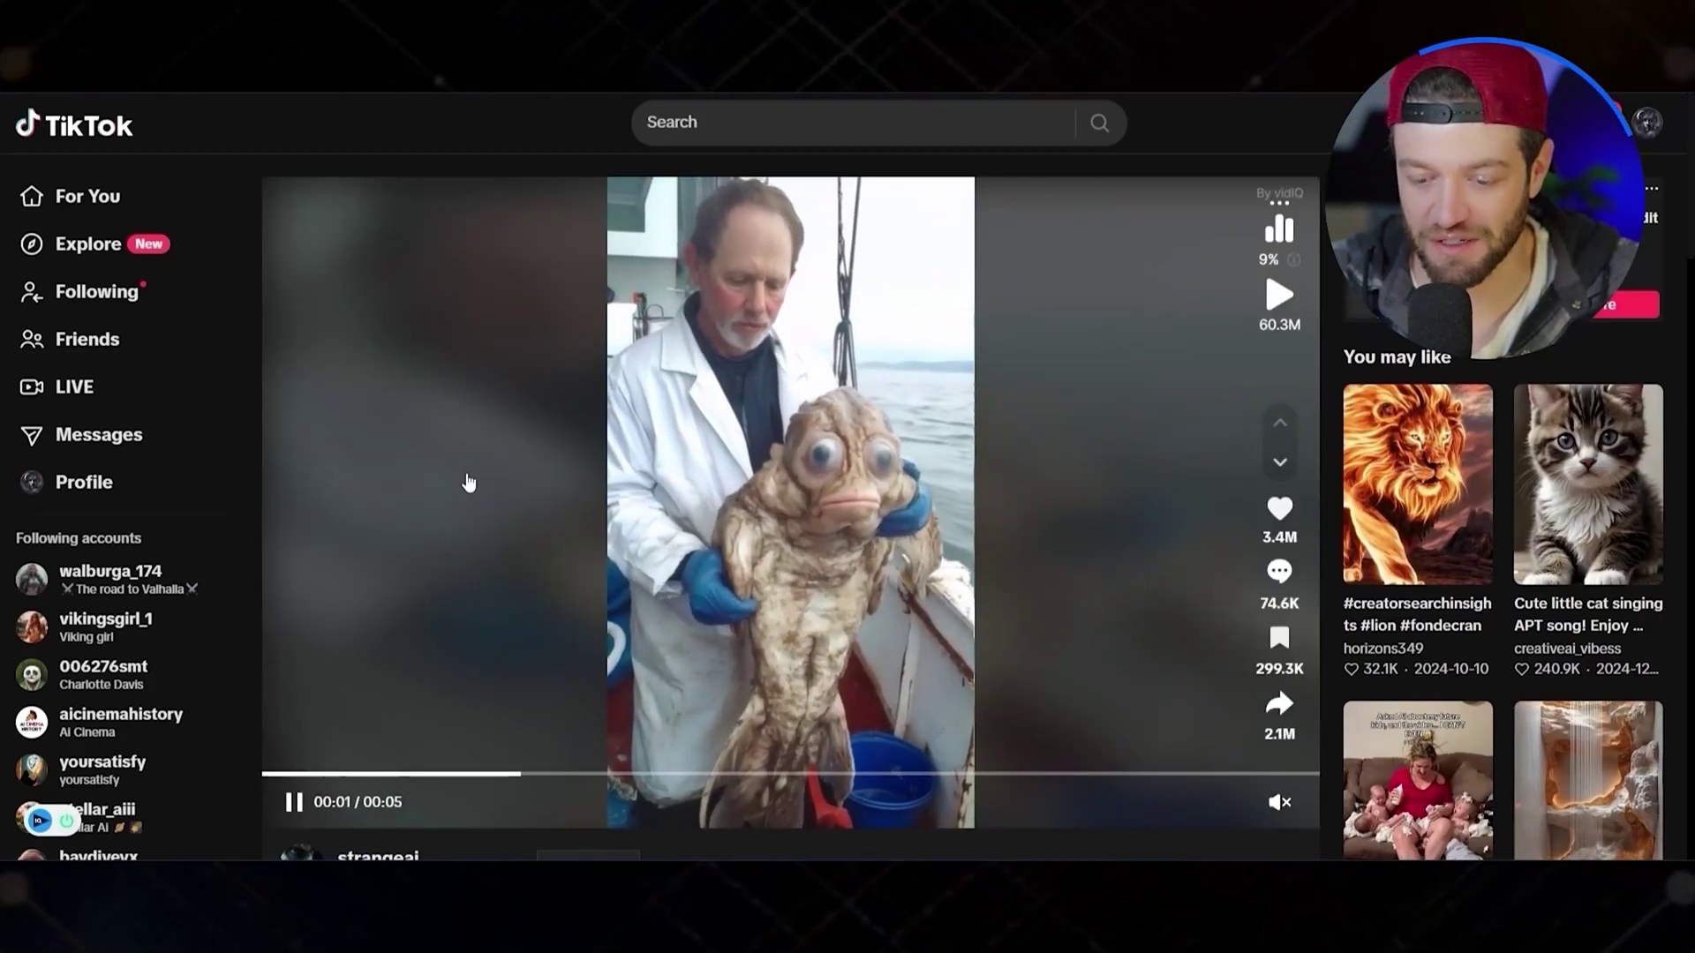
left_click(309, 773)
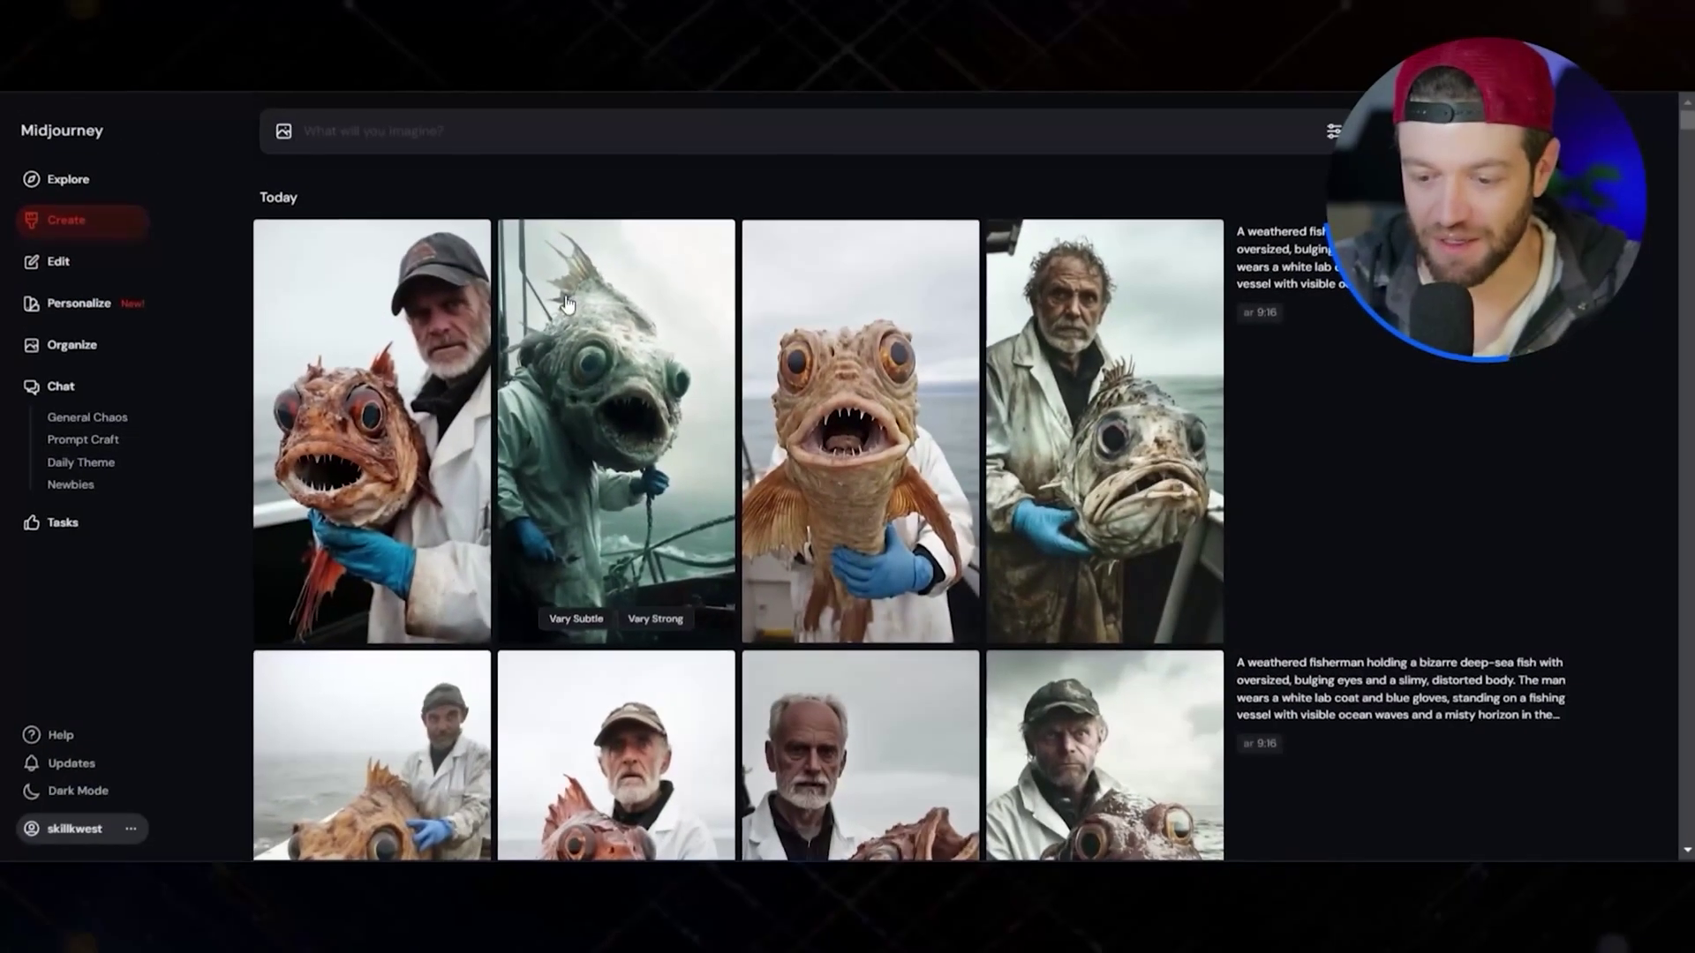
scroll(601, 332, "down", 5)
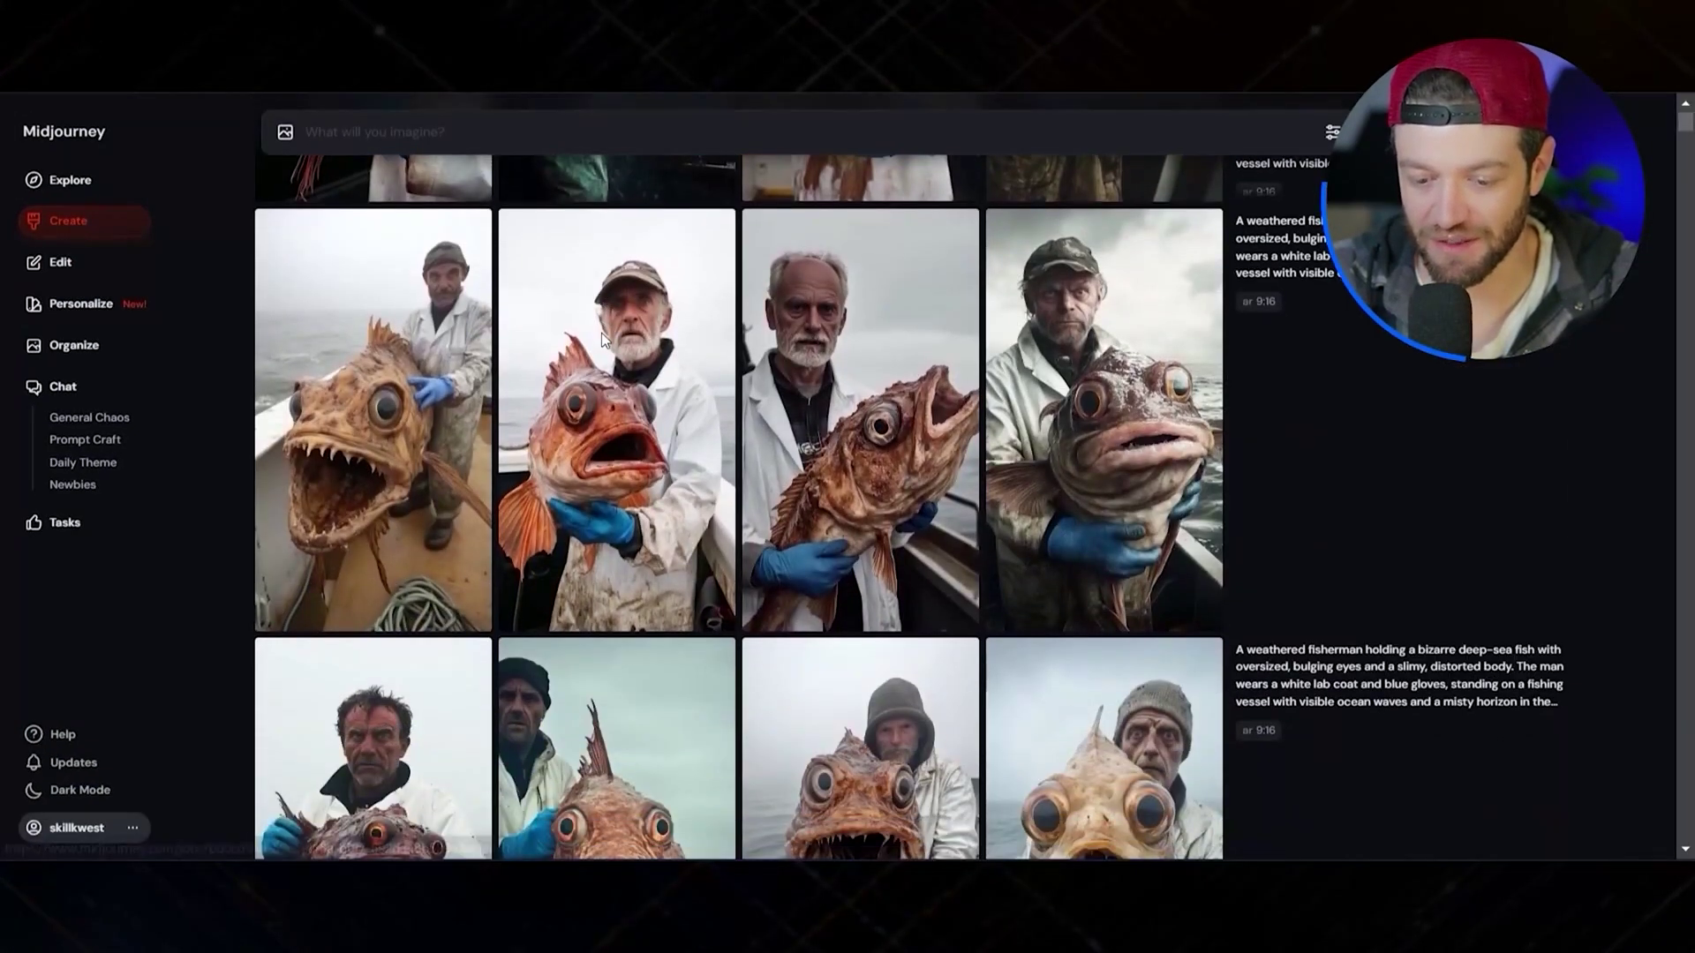
scroll(601, 332, "down", 2)
scroll(601, 332, "up", 4)
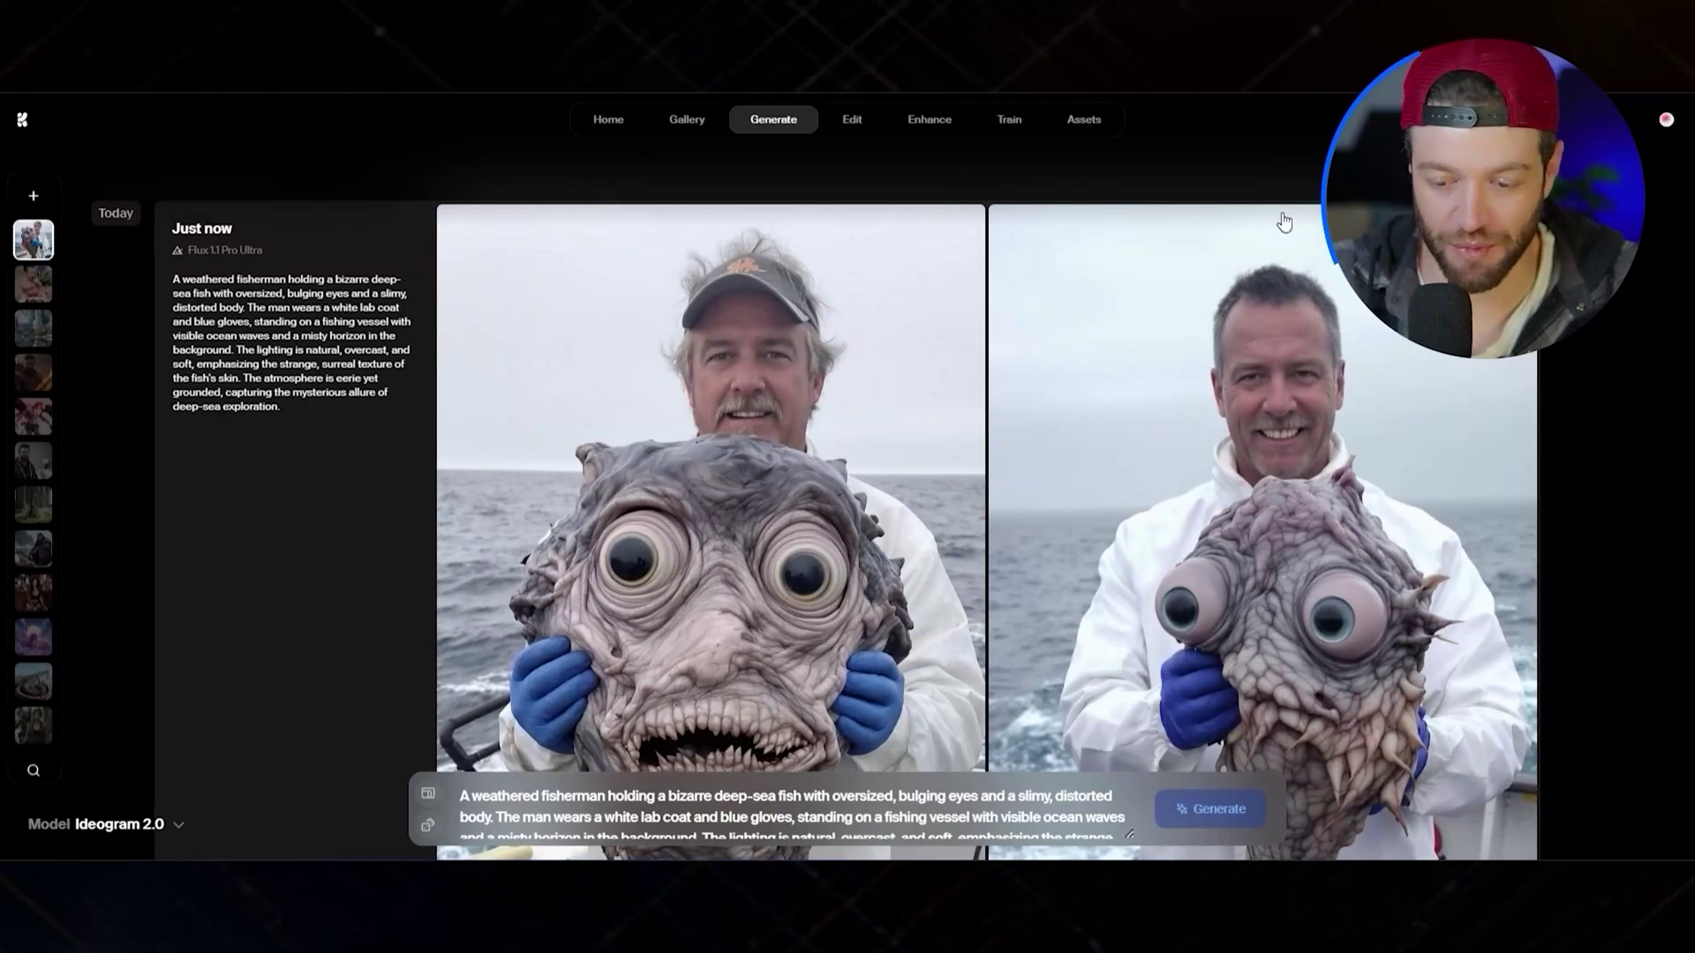
Step: Compare the Flux and Ideogram 2.0 fisherman-and-deep-sea-fish image pairs in the Krea feed
scroll(1148, 238, "down", 8)
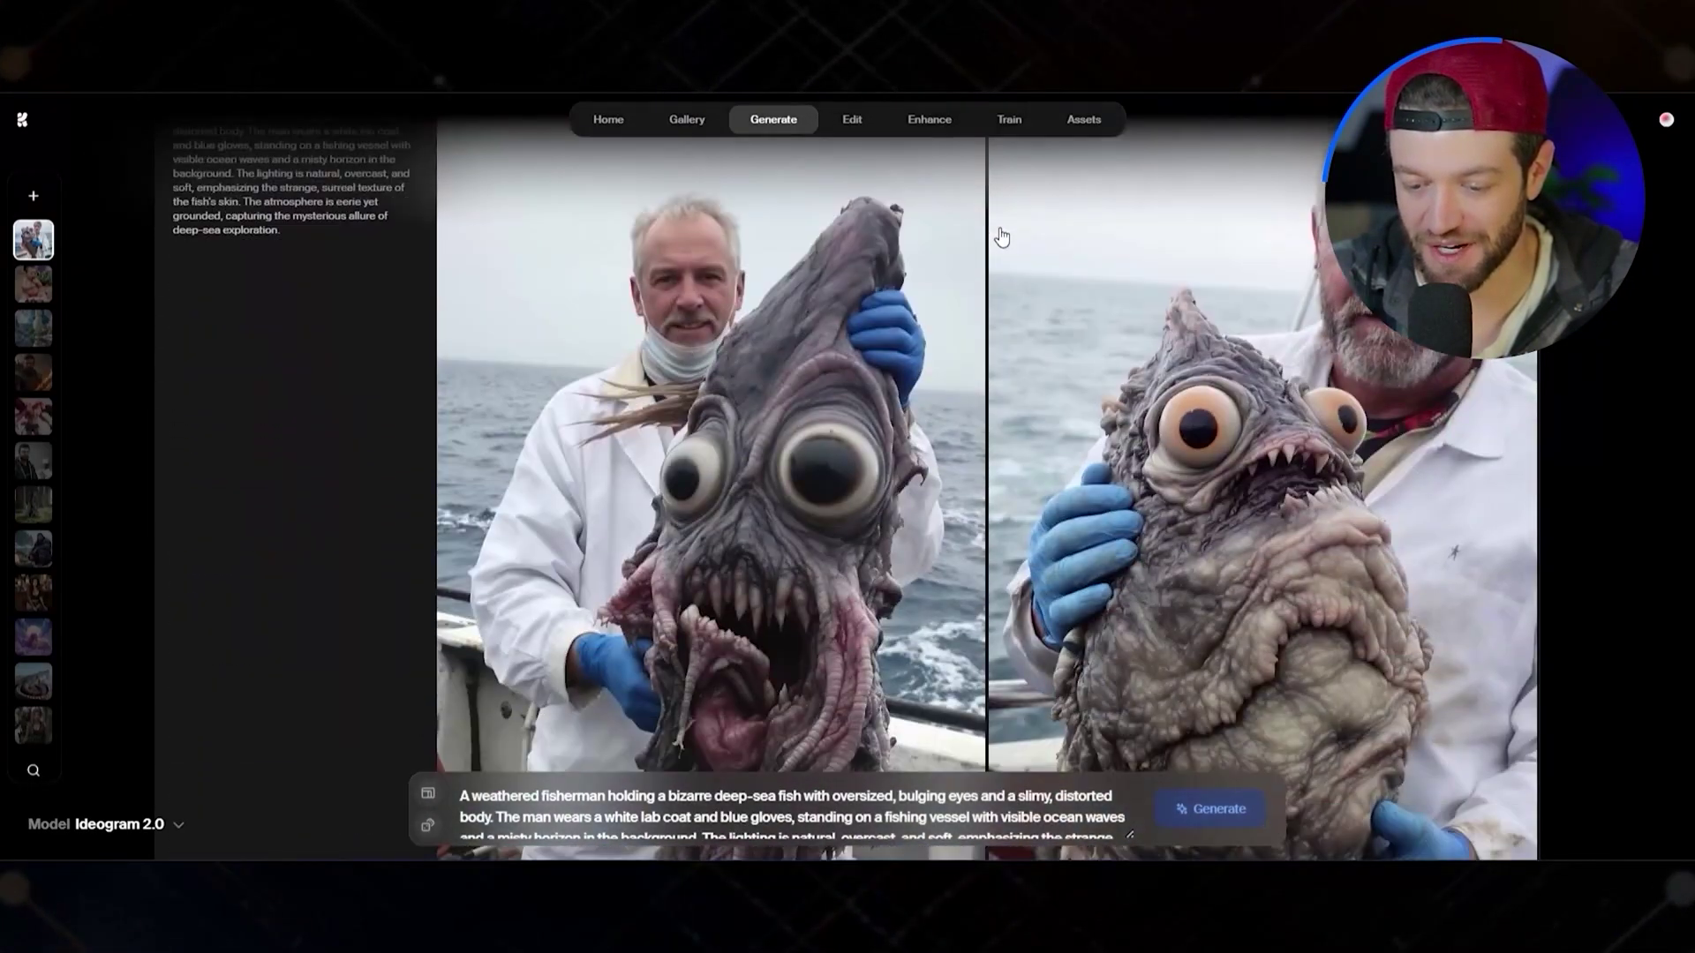
scroll(1001, 236, "down", 4)
scroll(1001, 236, "up", 4)
scroll(1001, 237, "down", 6)
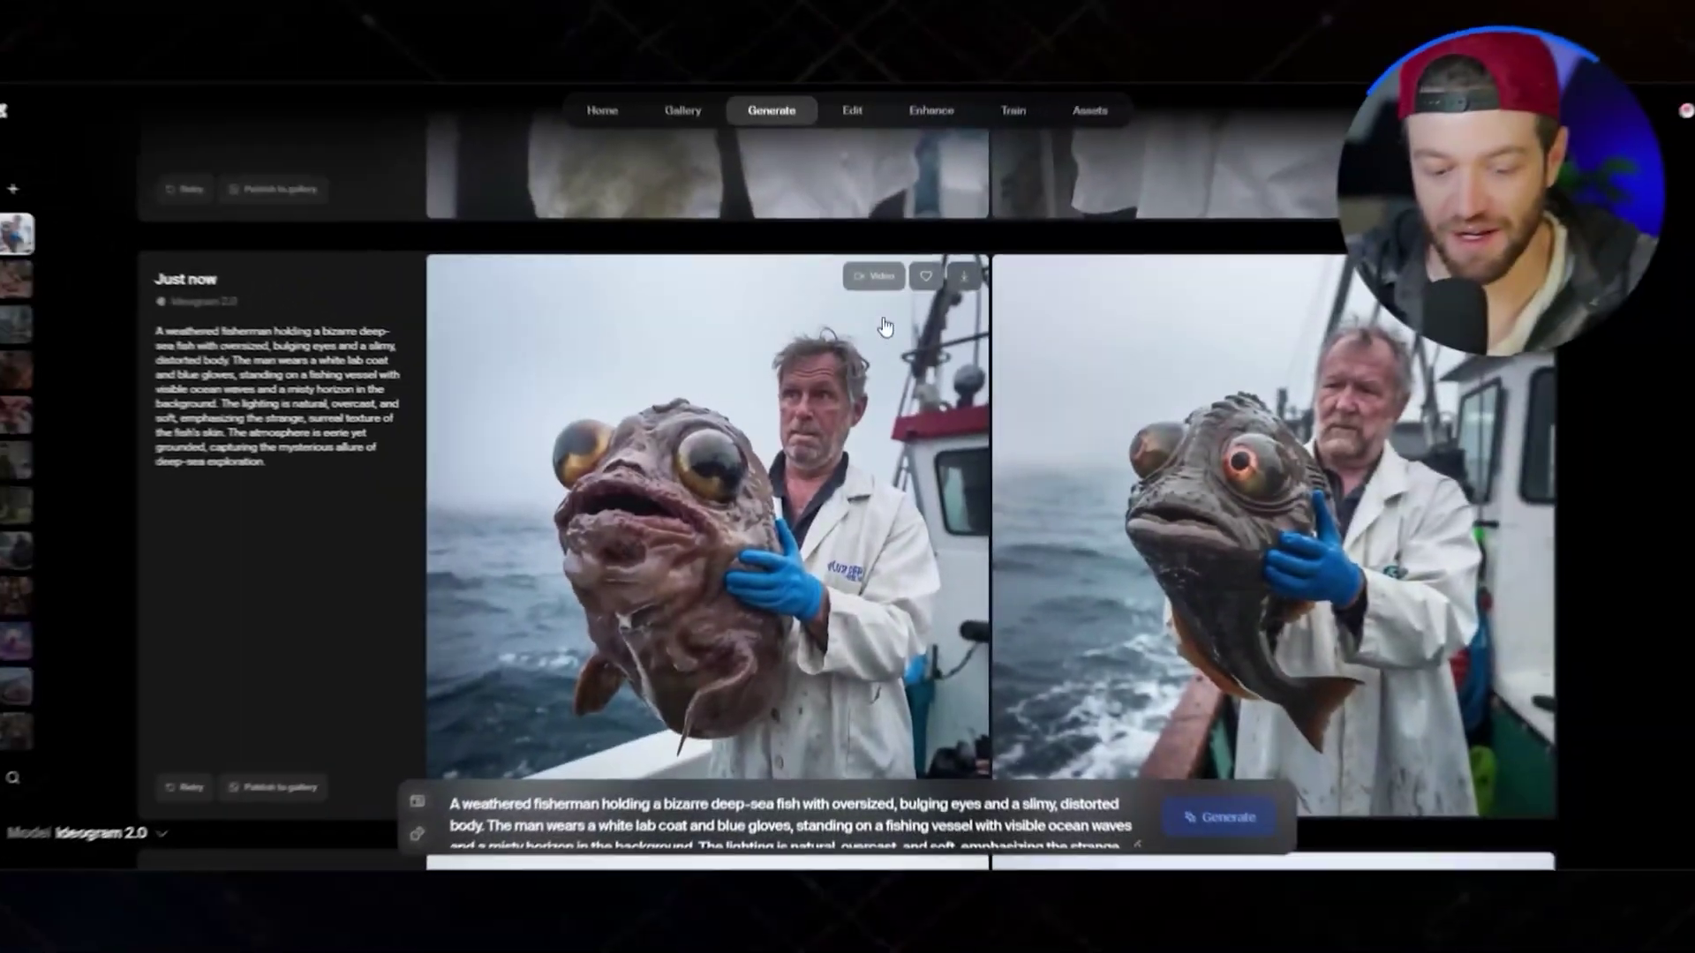
scroll(885, 327, "down", 2)
scroll(892, 330, "up", 3)
scroll(900, 326, "down", 8)
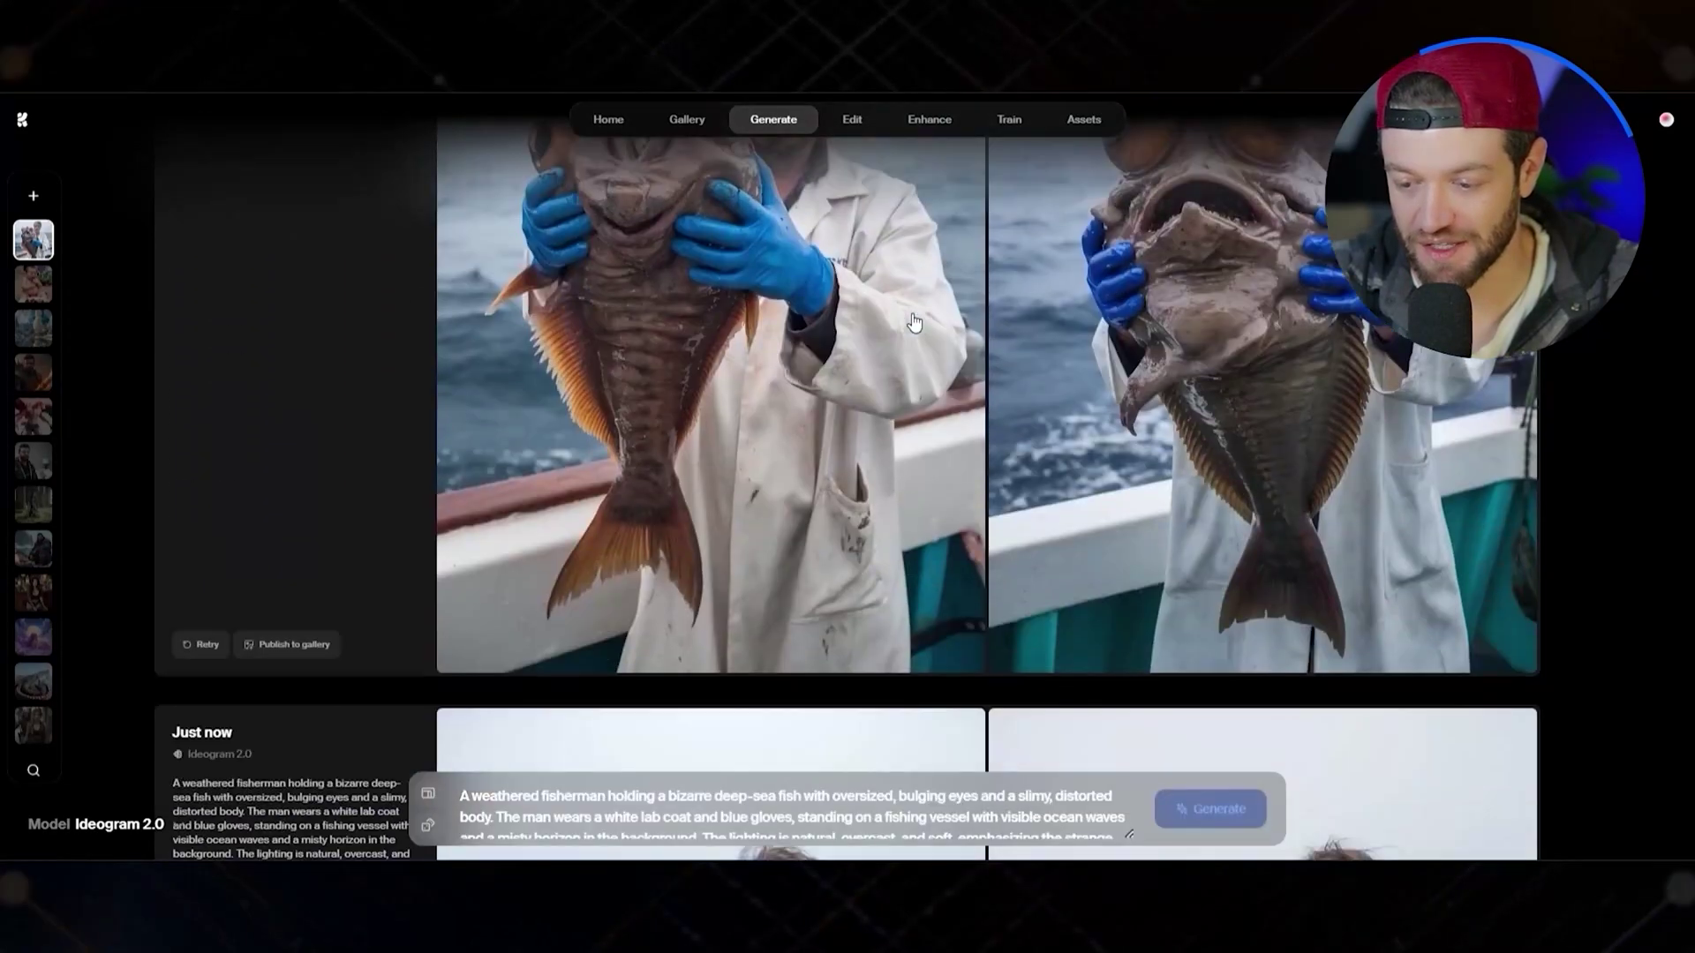
scroll(914, 324, "down", 6)
scroll(903, 323, "up", 3)
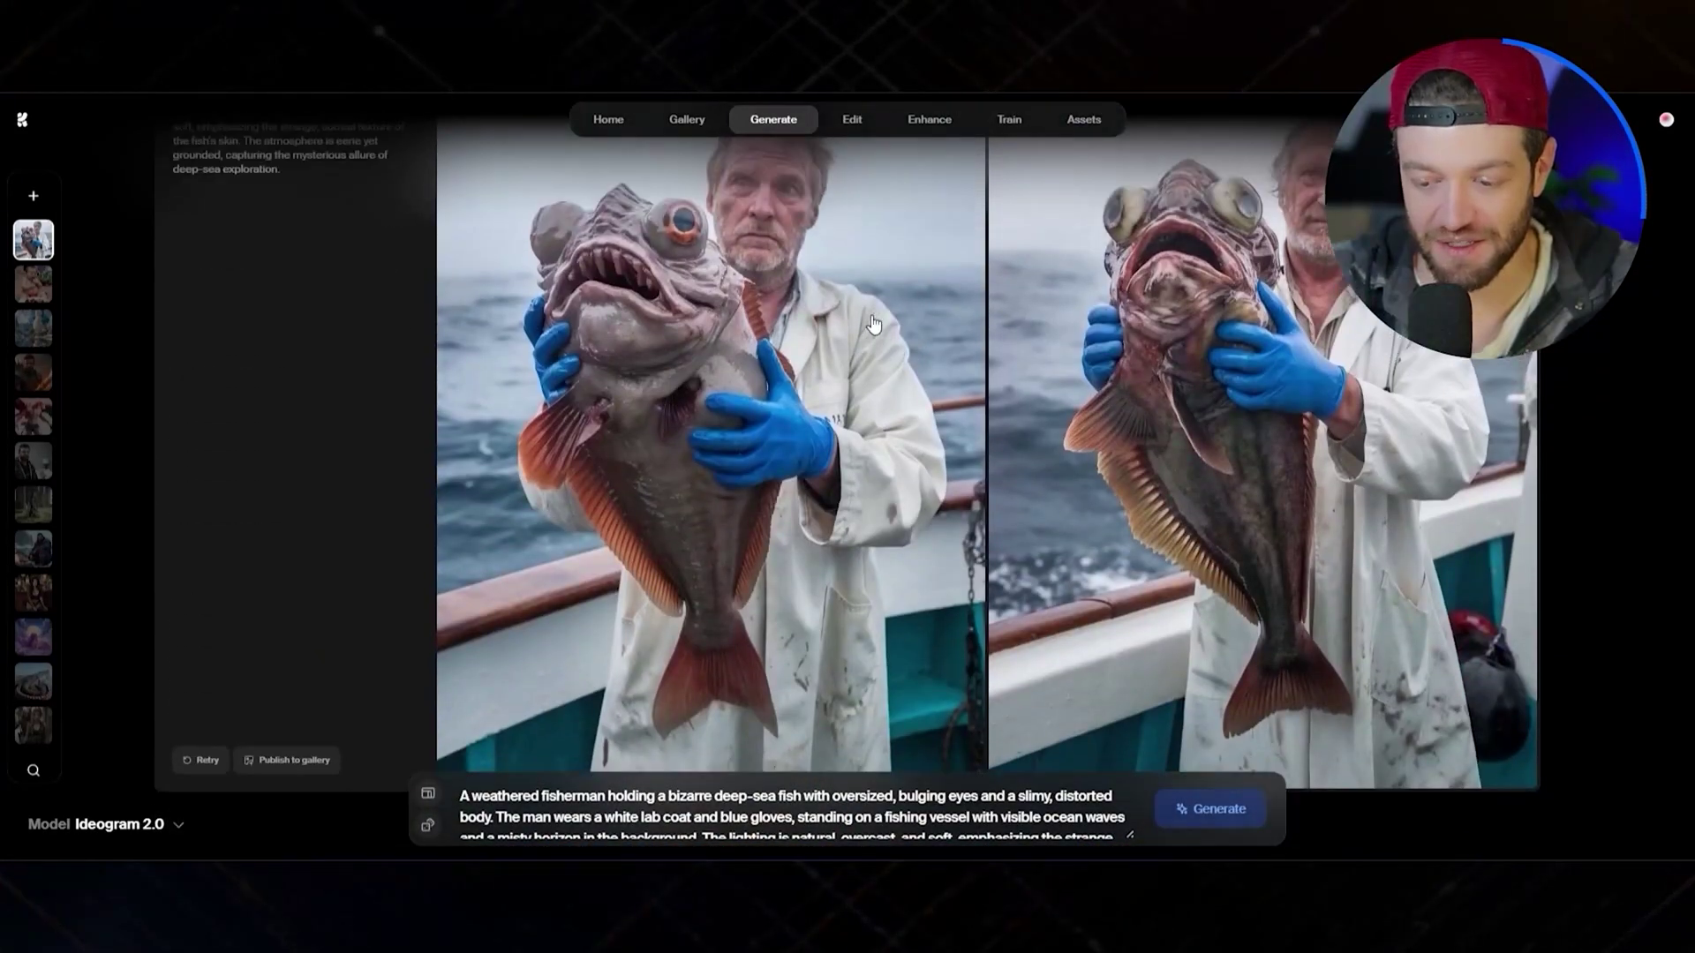
scroll(887, 340, "up", 1)
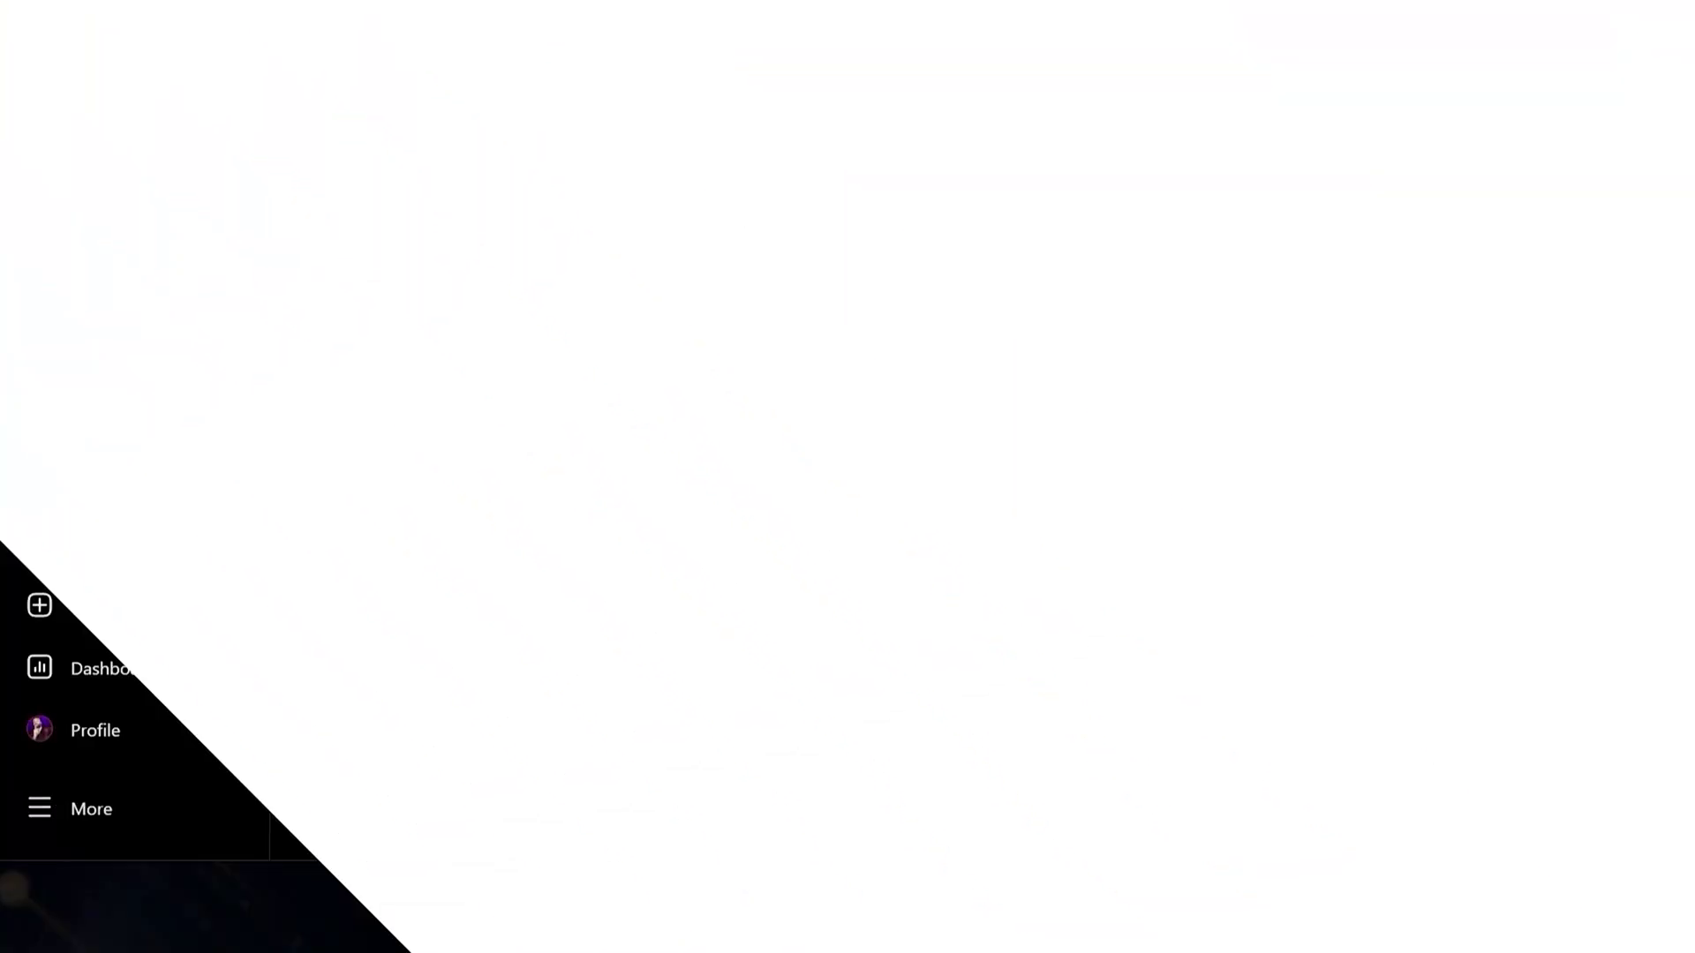
Step: Annotate the Instagram Explore grid with a drawn mark
left_click_drag(1289, 371, 958, 367)
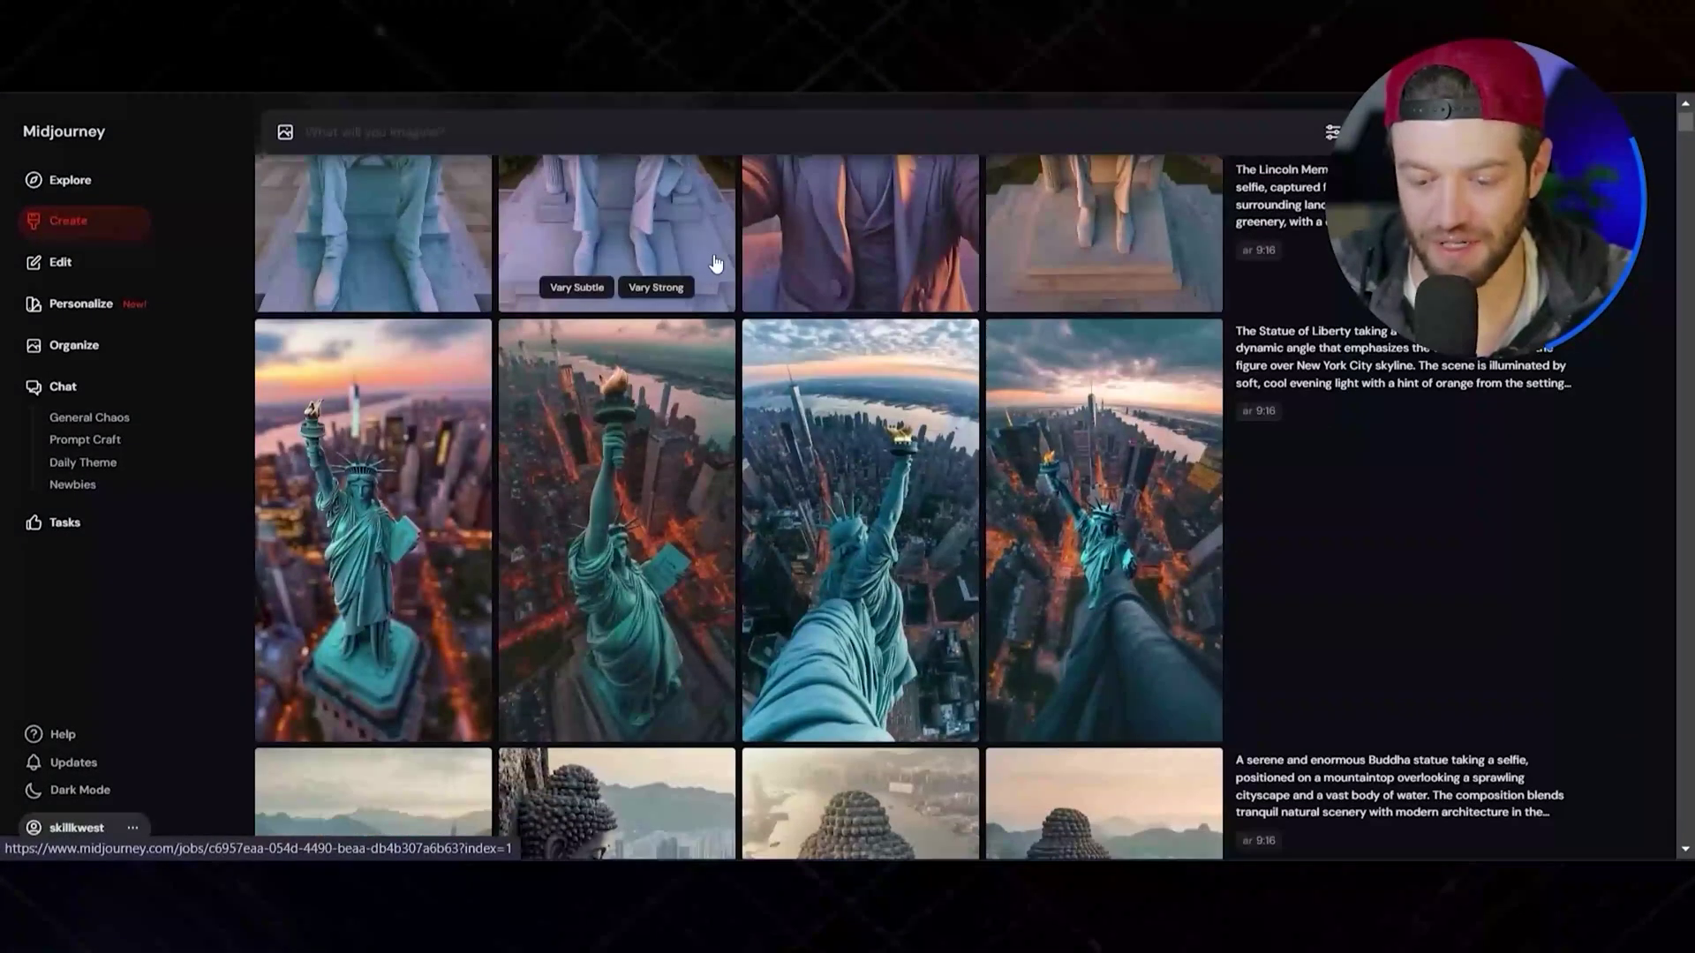
Step: Scroll through the Midjourney Statue of Liberty selfie generations
scroll(689, 248, "down", 15)
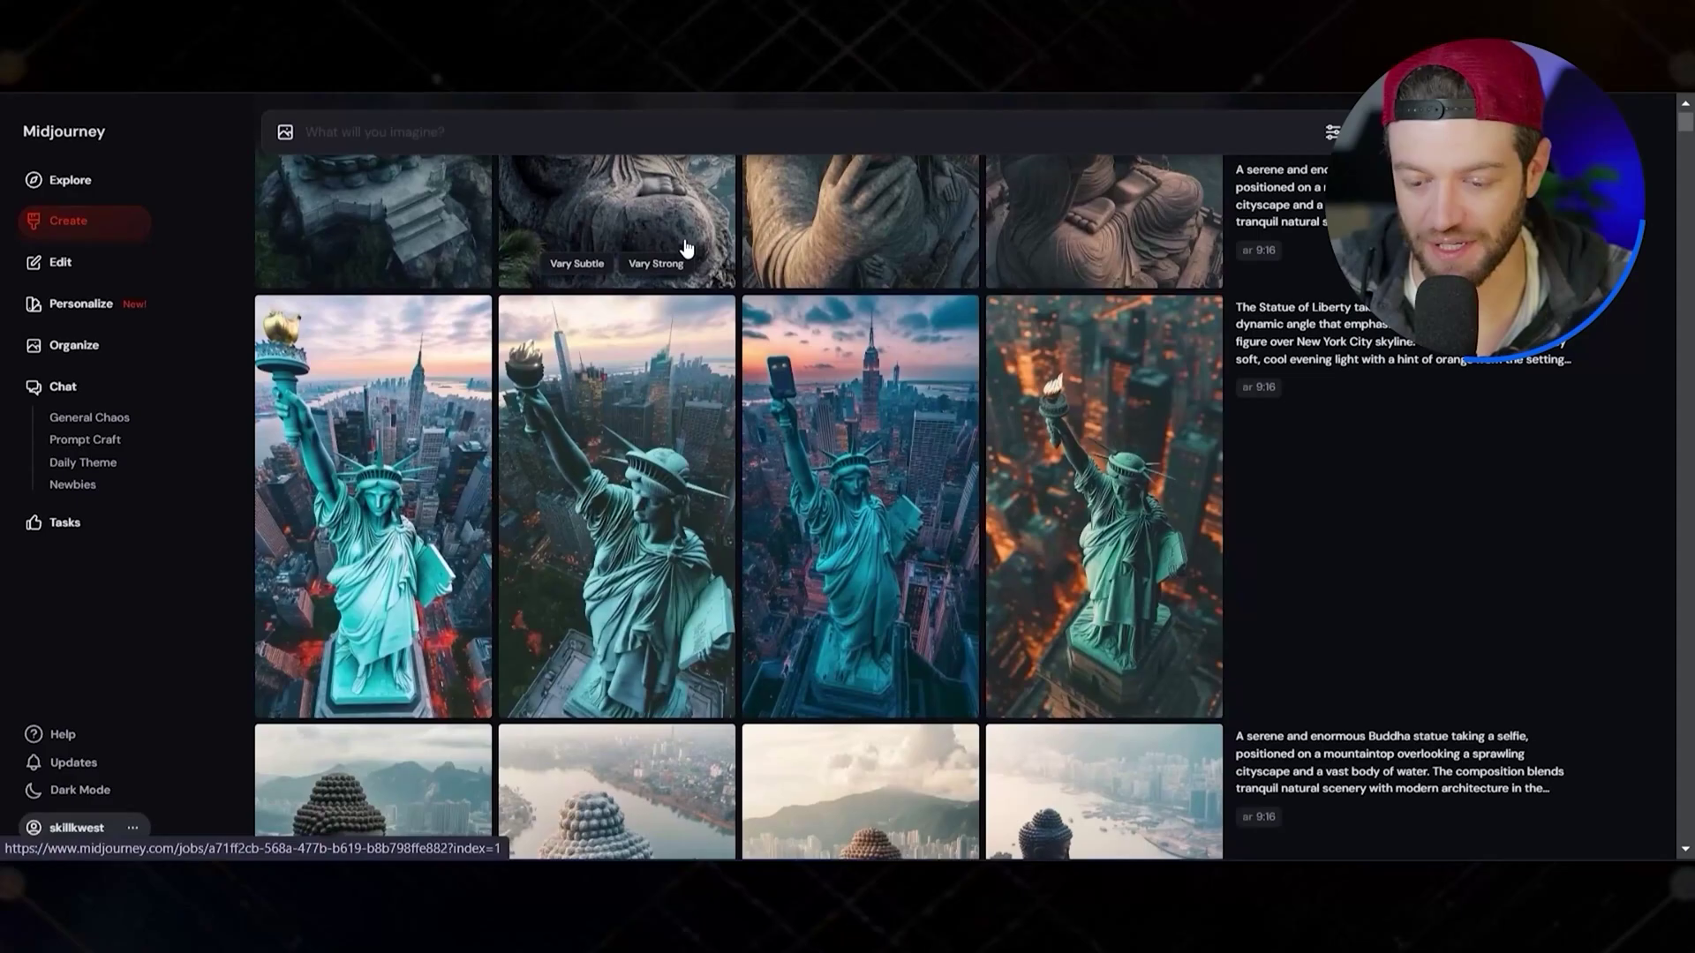
scroll(707, 441, "down", 10)
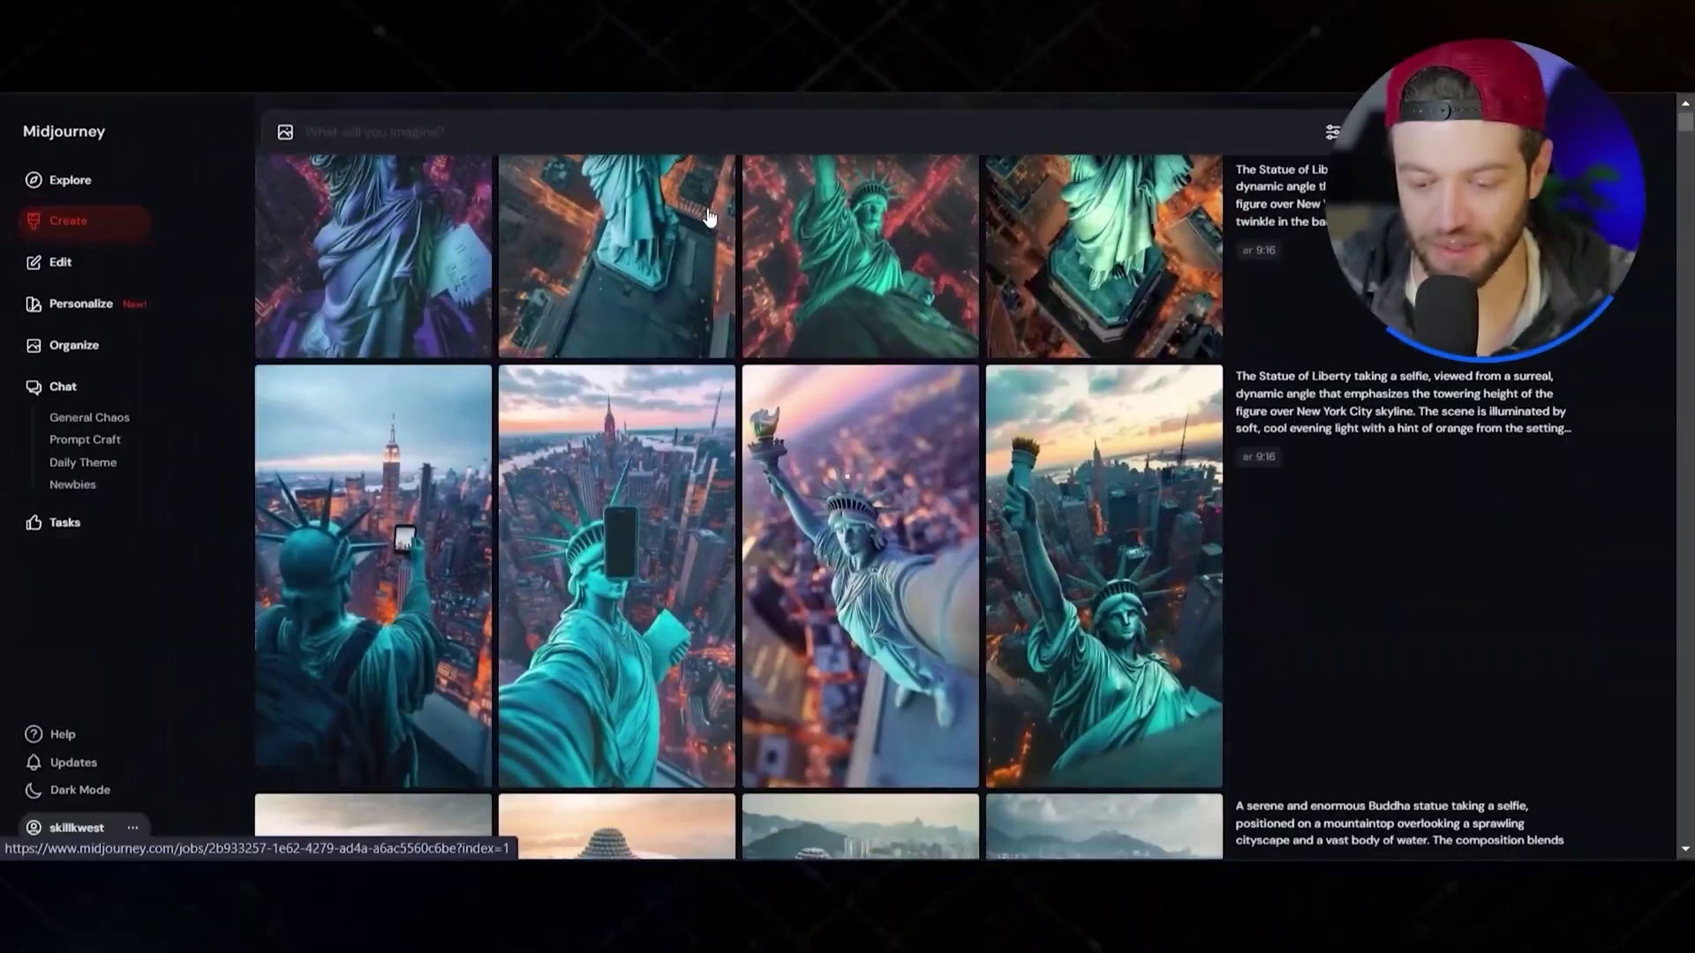
scroll(709, 217, "down", 5)
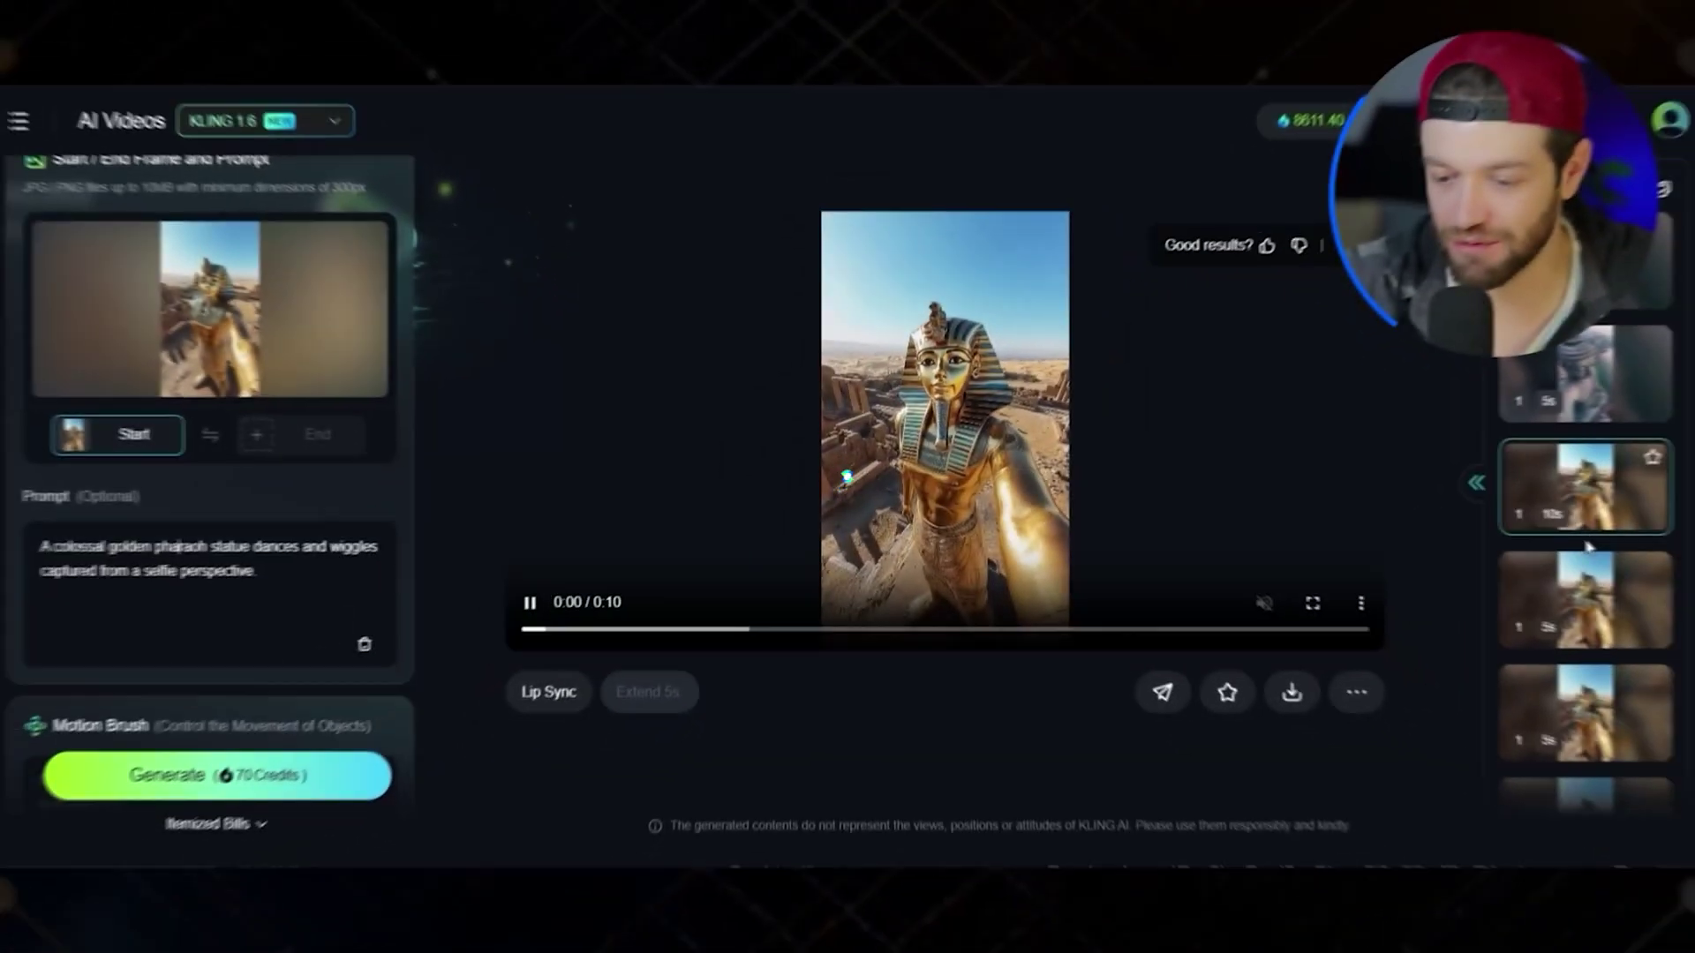
Step: Play the Lincoln Memorial and golden pharaoh statue selfie videos from the Kling history column
scroll(1580, 569, "down", 3)
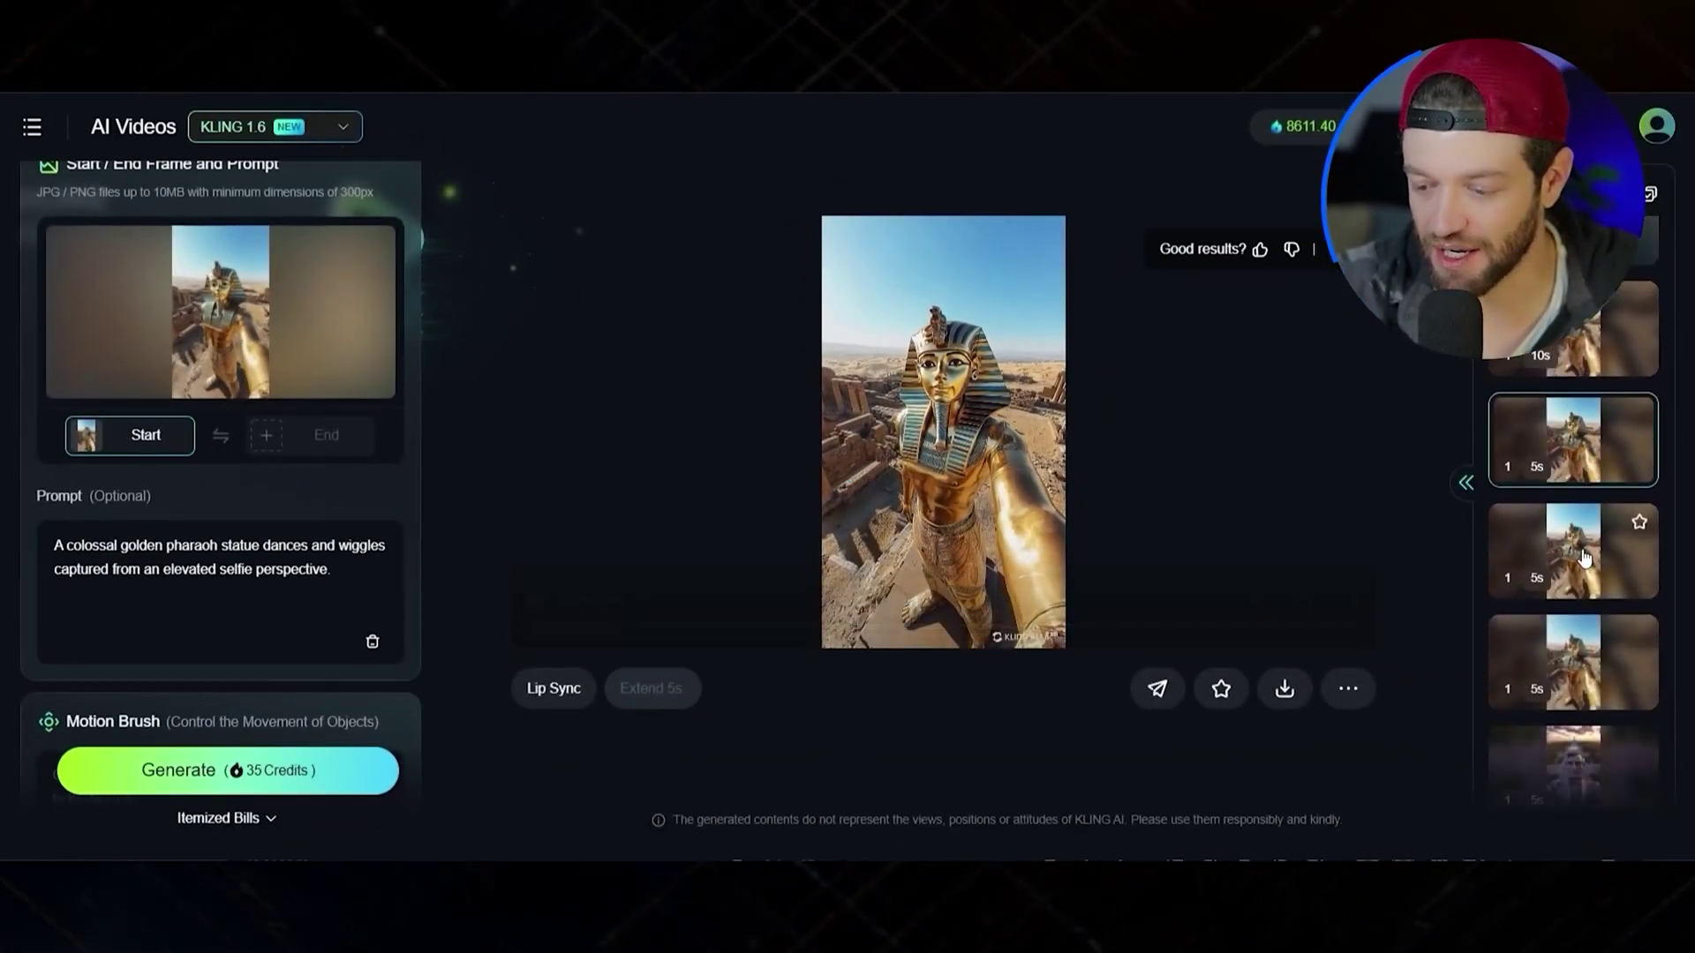
left_click(1570, 595)
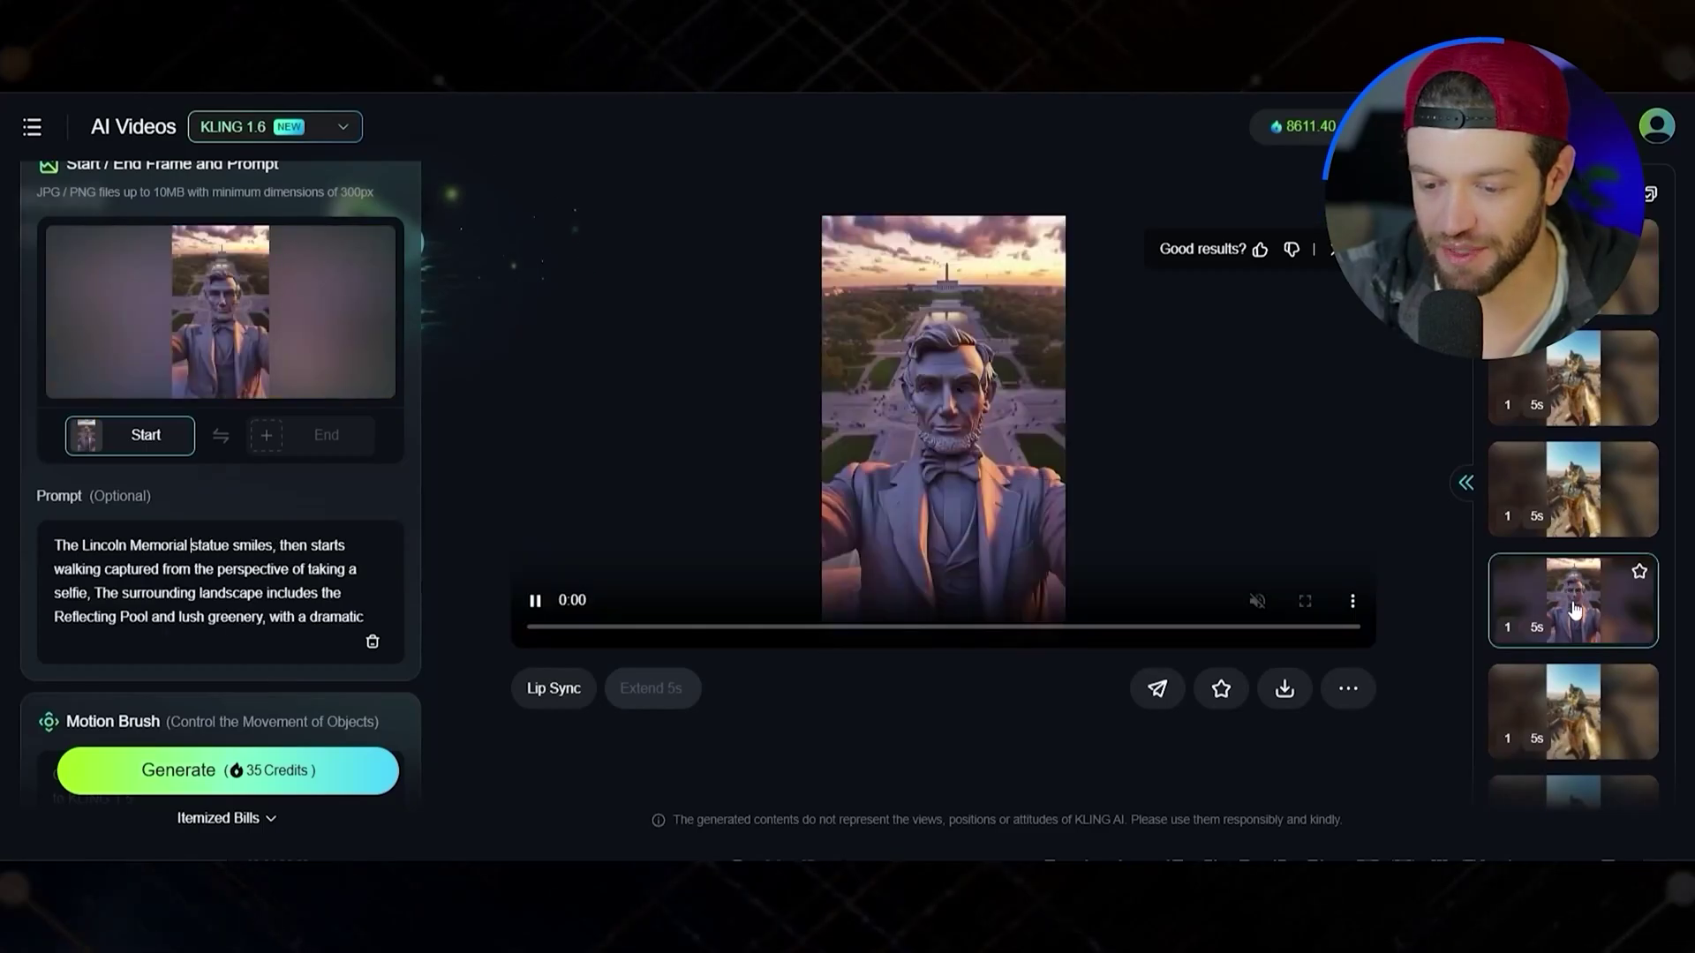
scroll(1602, 537, "down", 2)
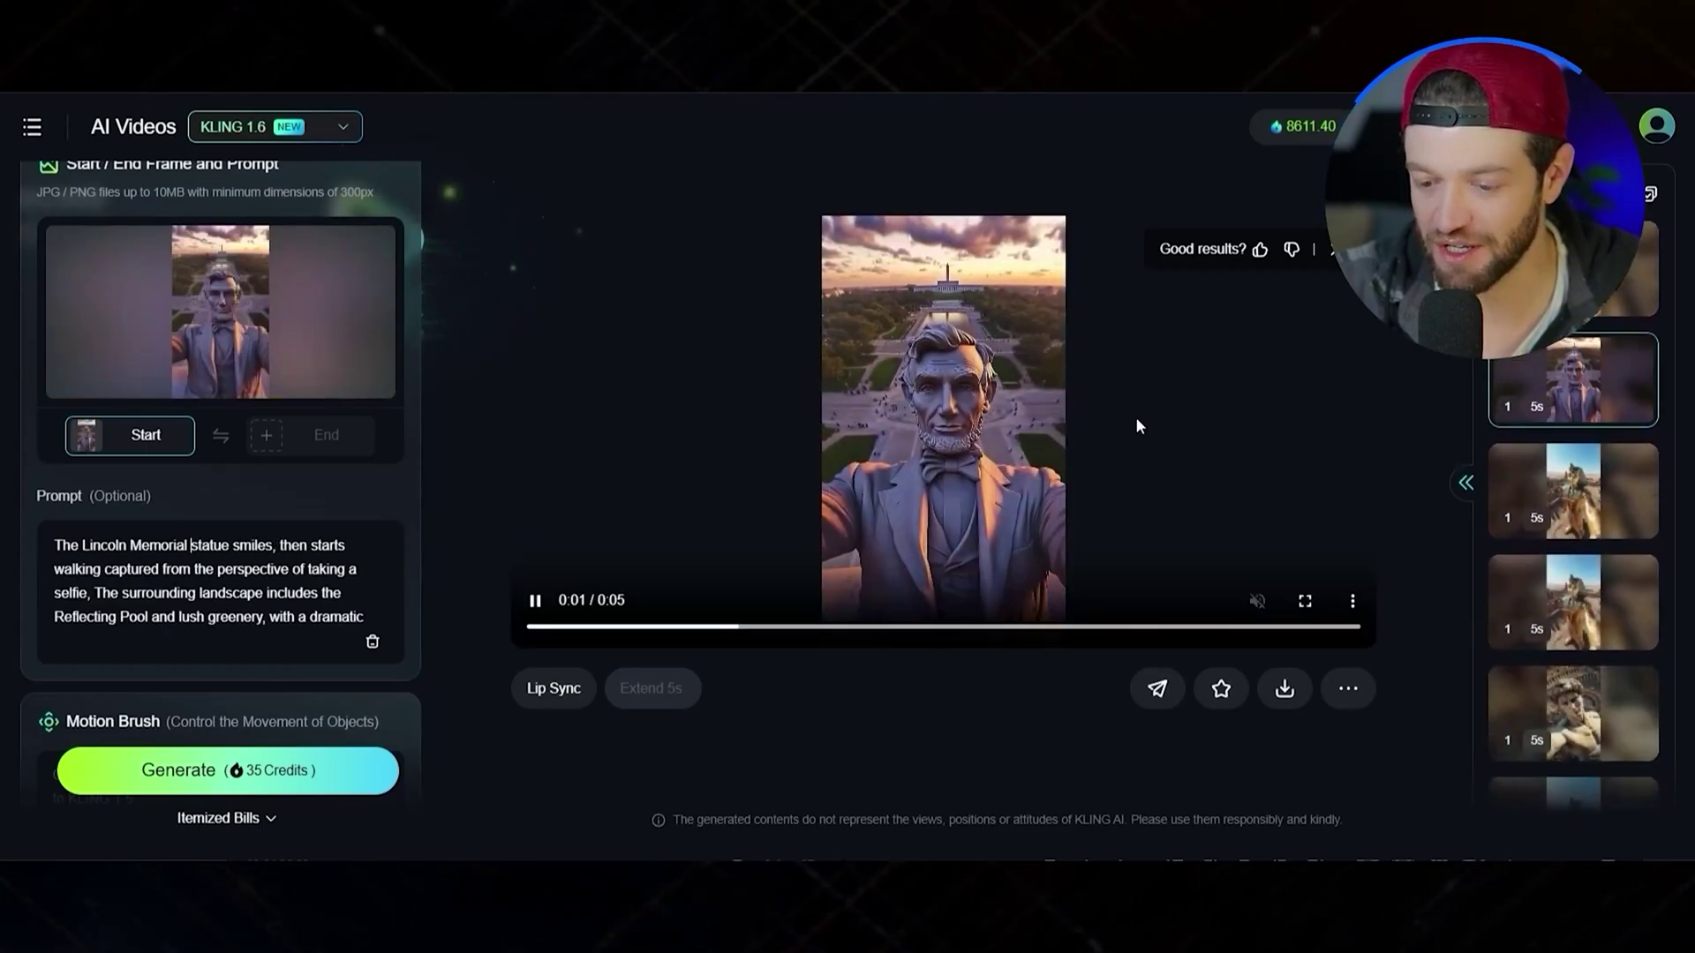
left_click(1598, 530)
scroll(1589, 530, "down", 1)
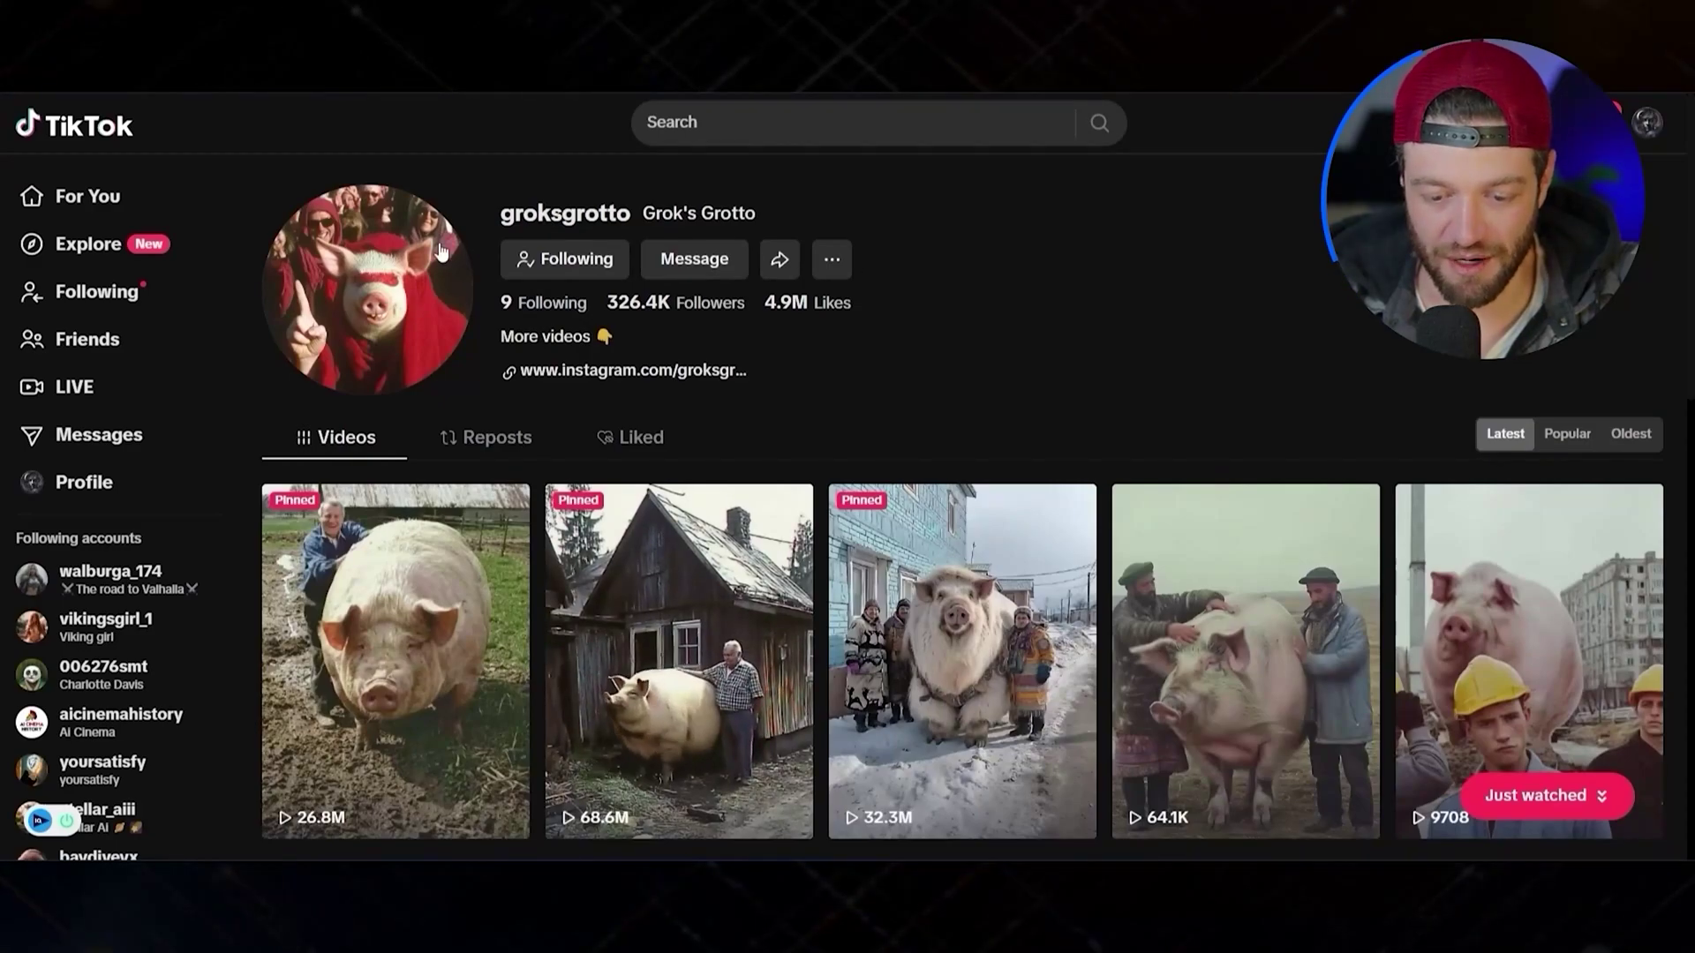
Step: Scroll the giant-pig creator's Videos tab to look over the pinned pig-and-farmer clips
scroll(406, 245, "down", 1)
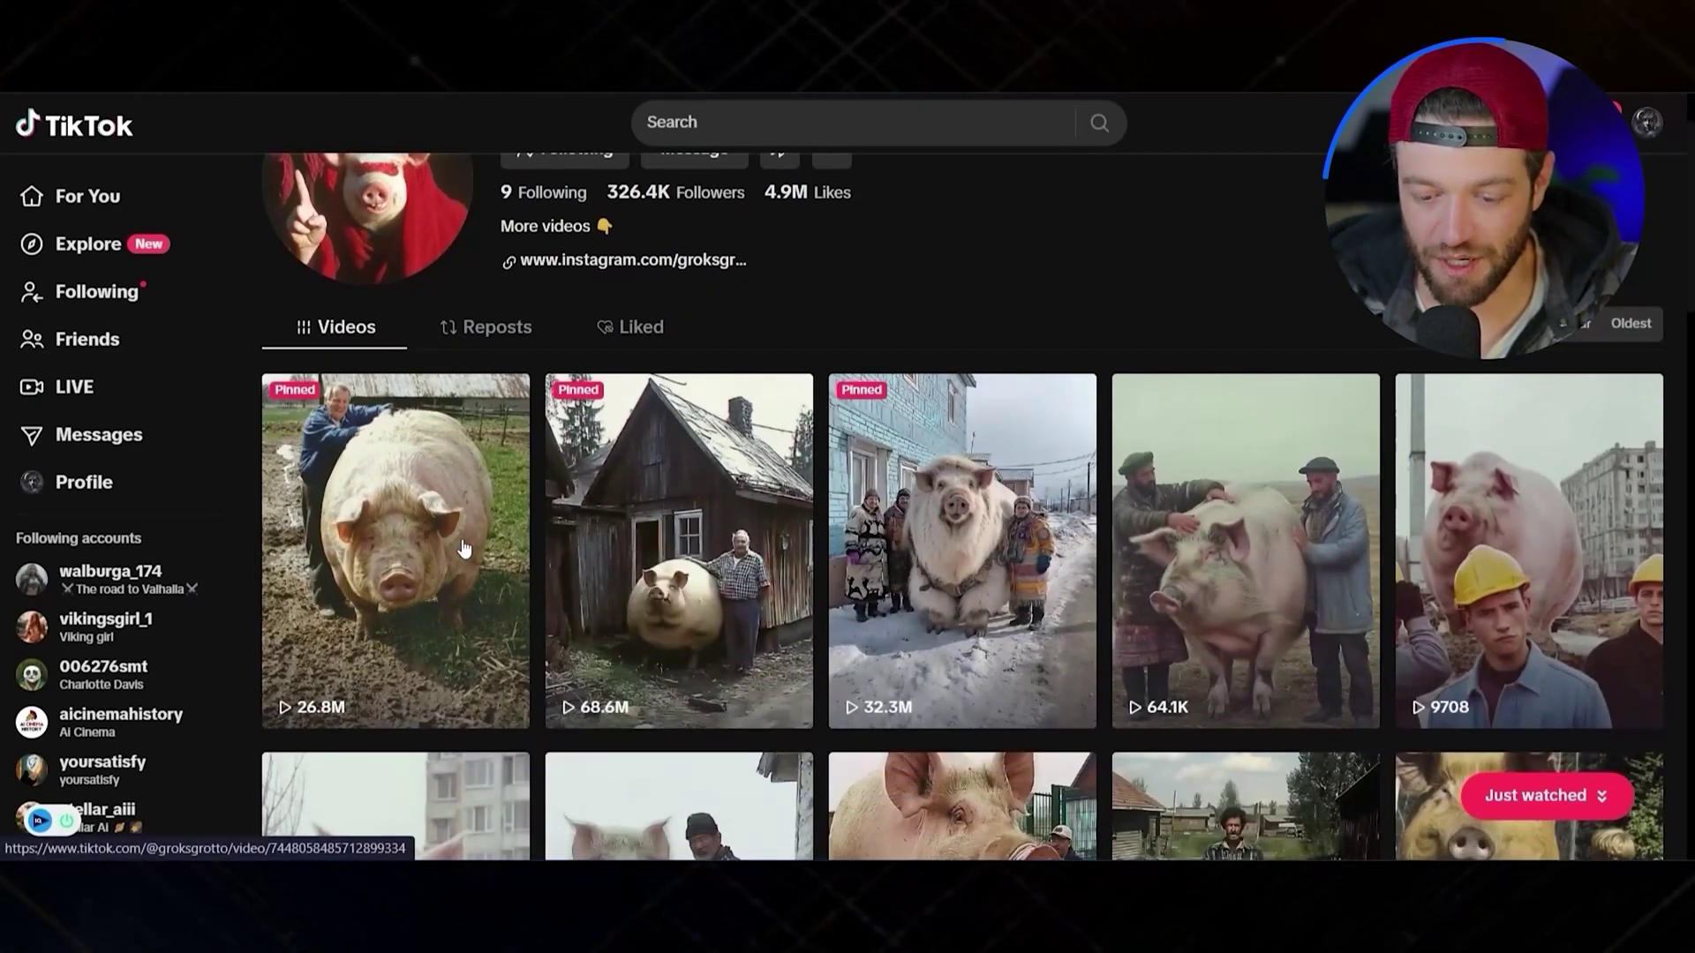
scroll(463, 549, "down", 1)
scroll(464, 549, "up", 1)
scroll(464, 549, "down", 1)
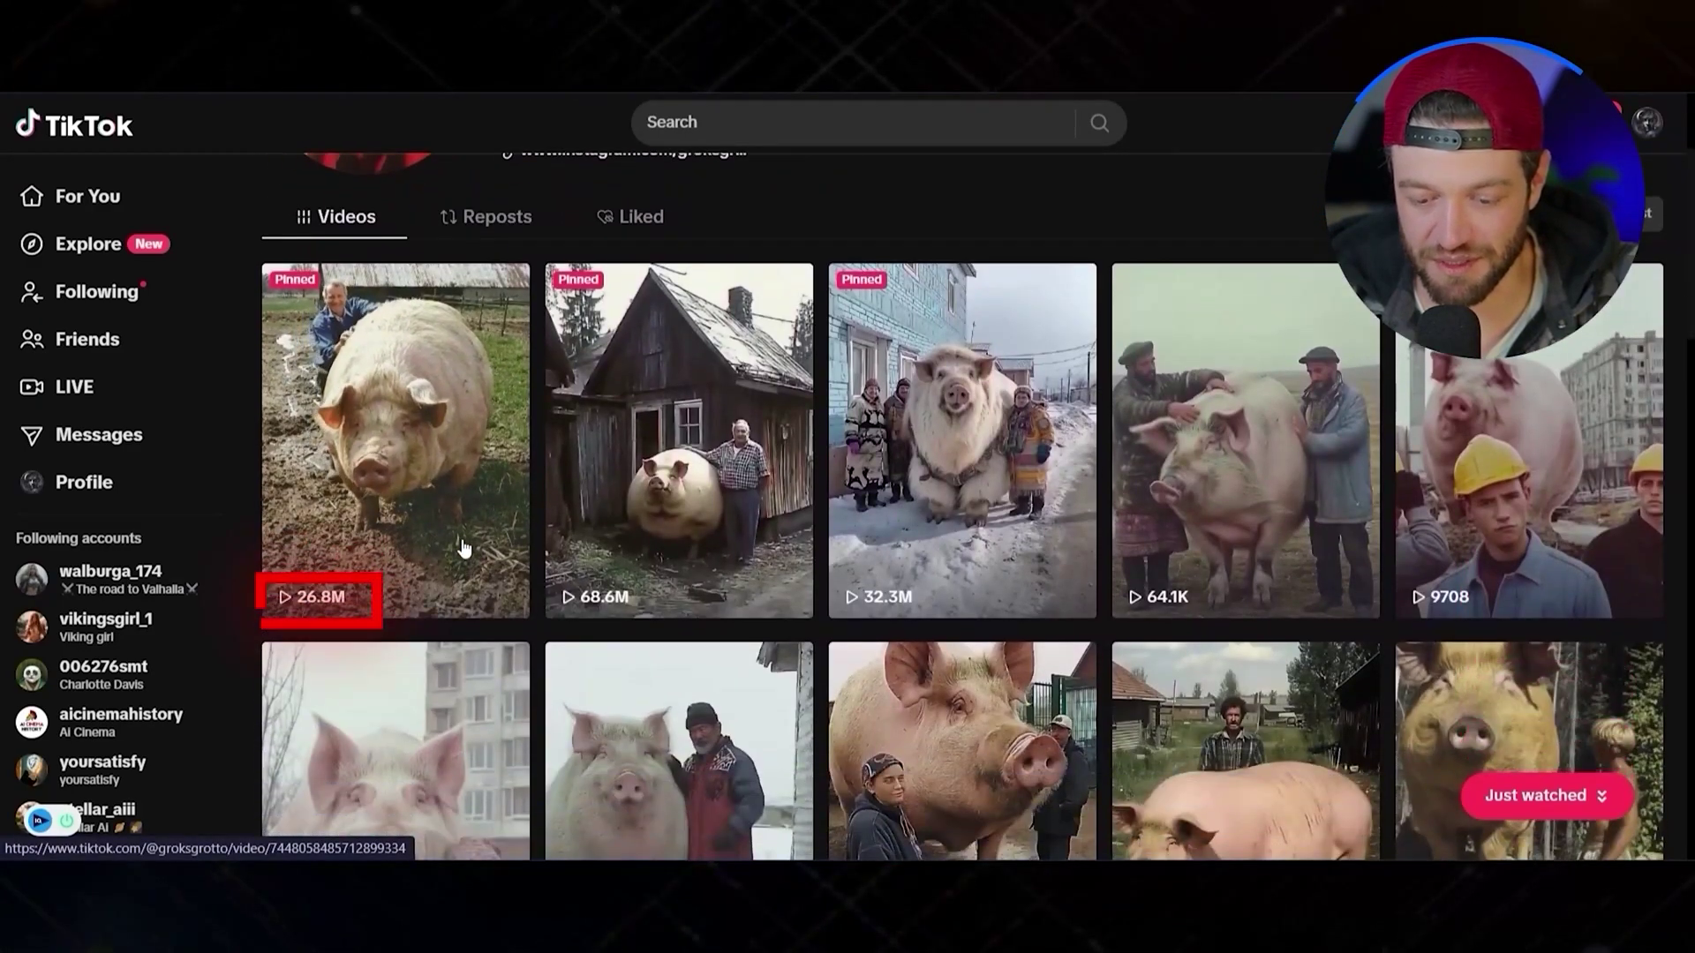
scroll(941, 518, "down", 1)
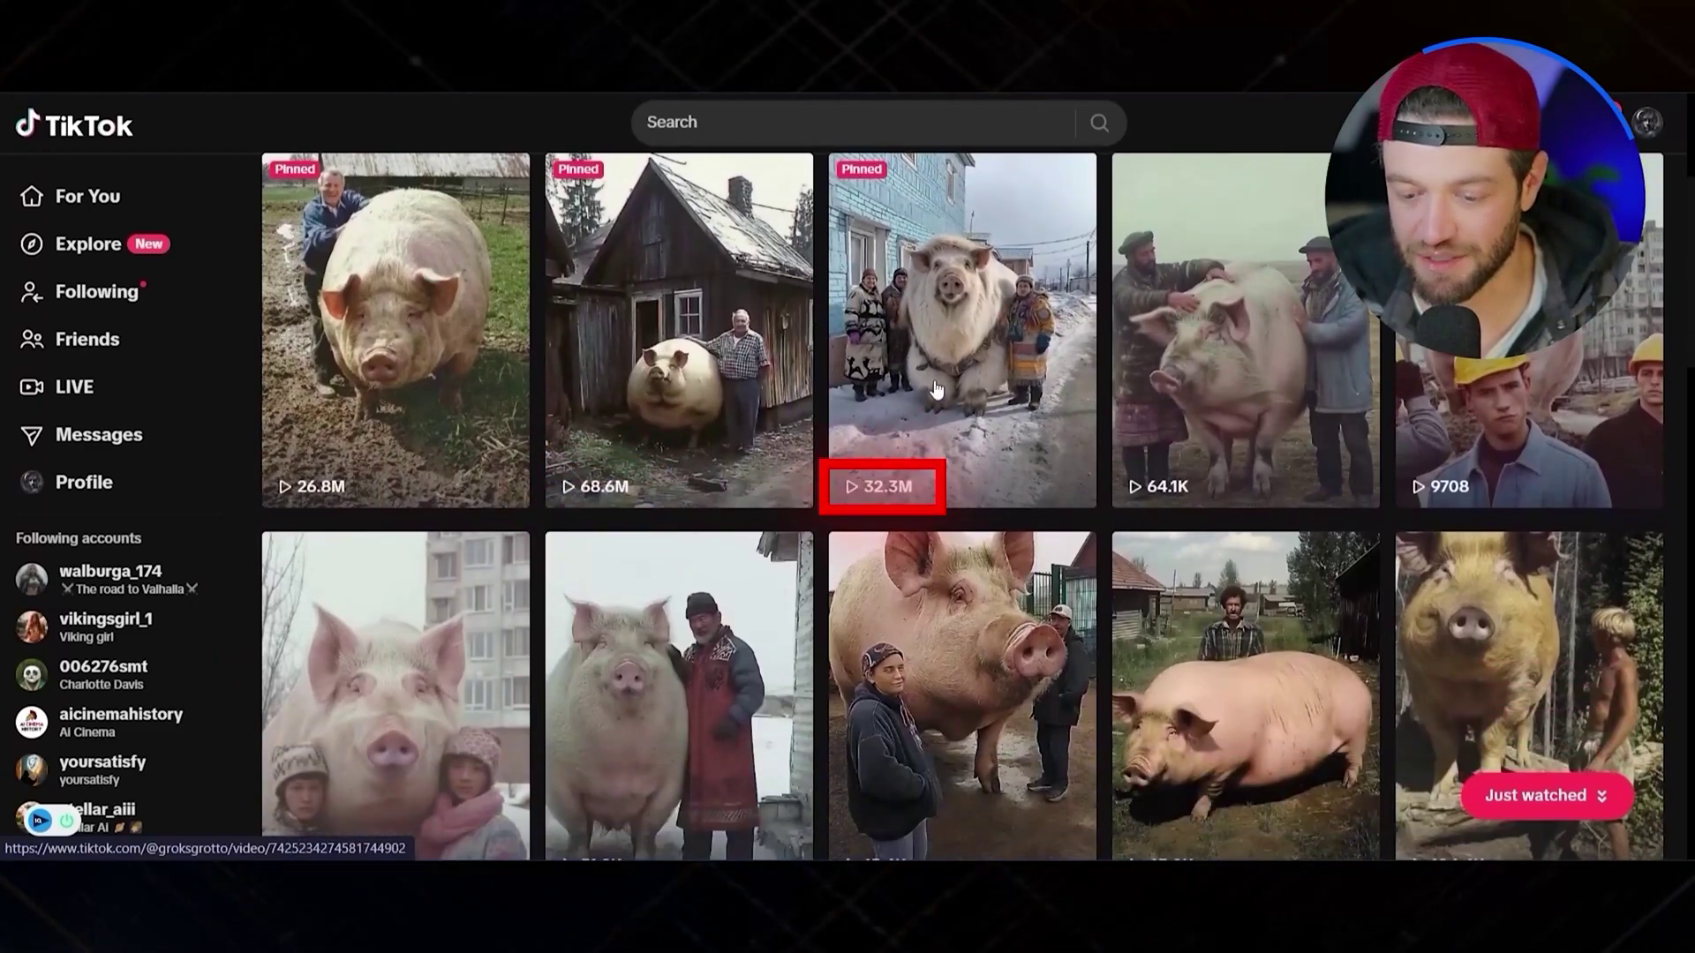
scroll(941, 518, "up", 2)
scroll(1006, 457, "down", 2)
scroll(1005, 454, "down", 8)
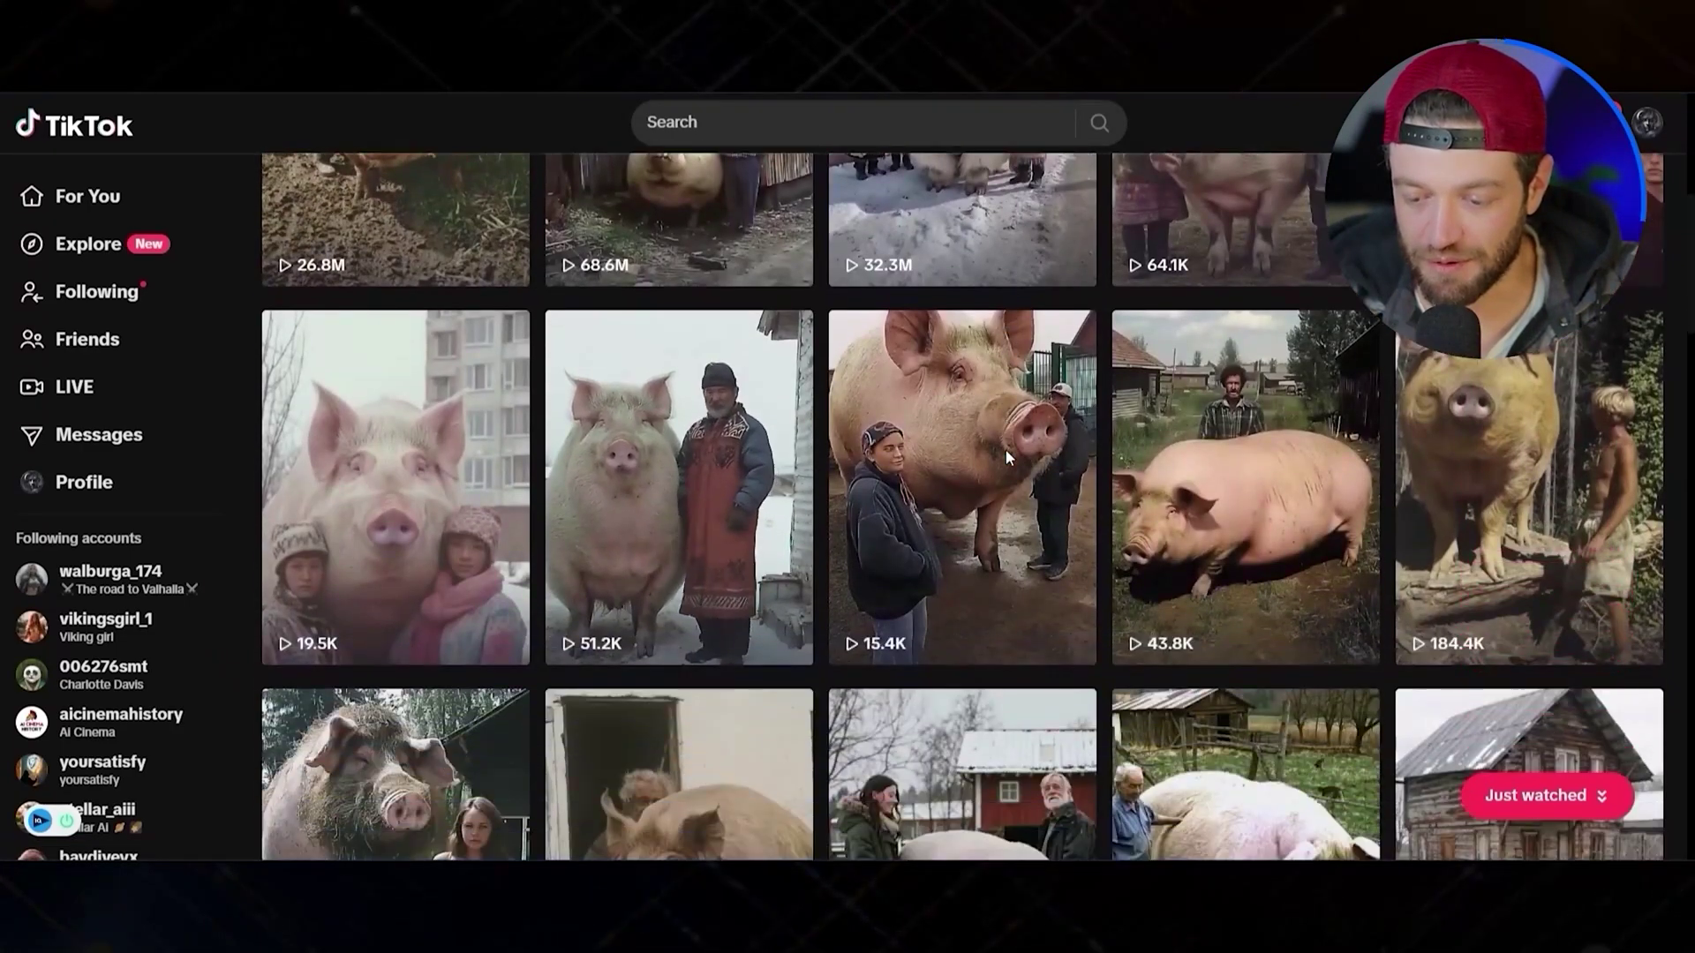
scroll(985, 433, "down", 7)
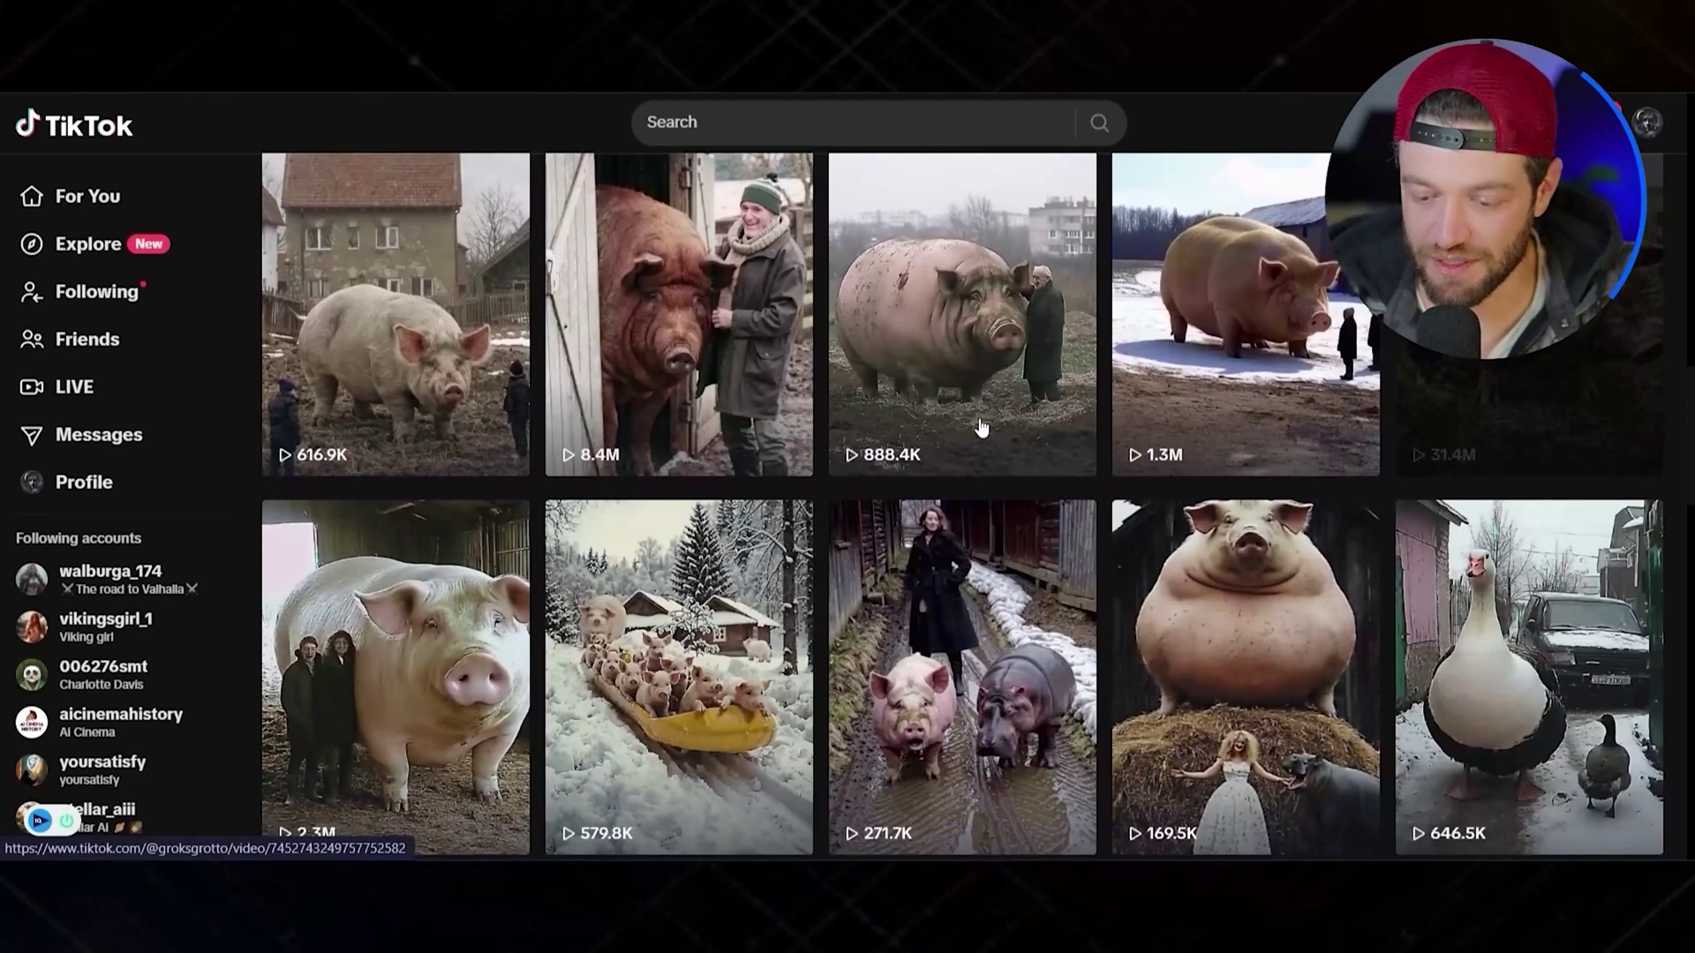
scroll(972, 375, "down", 7)
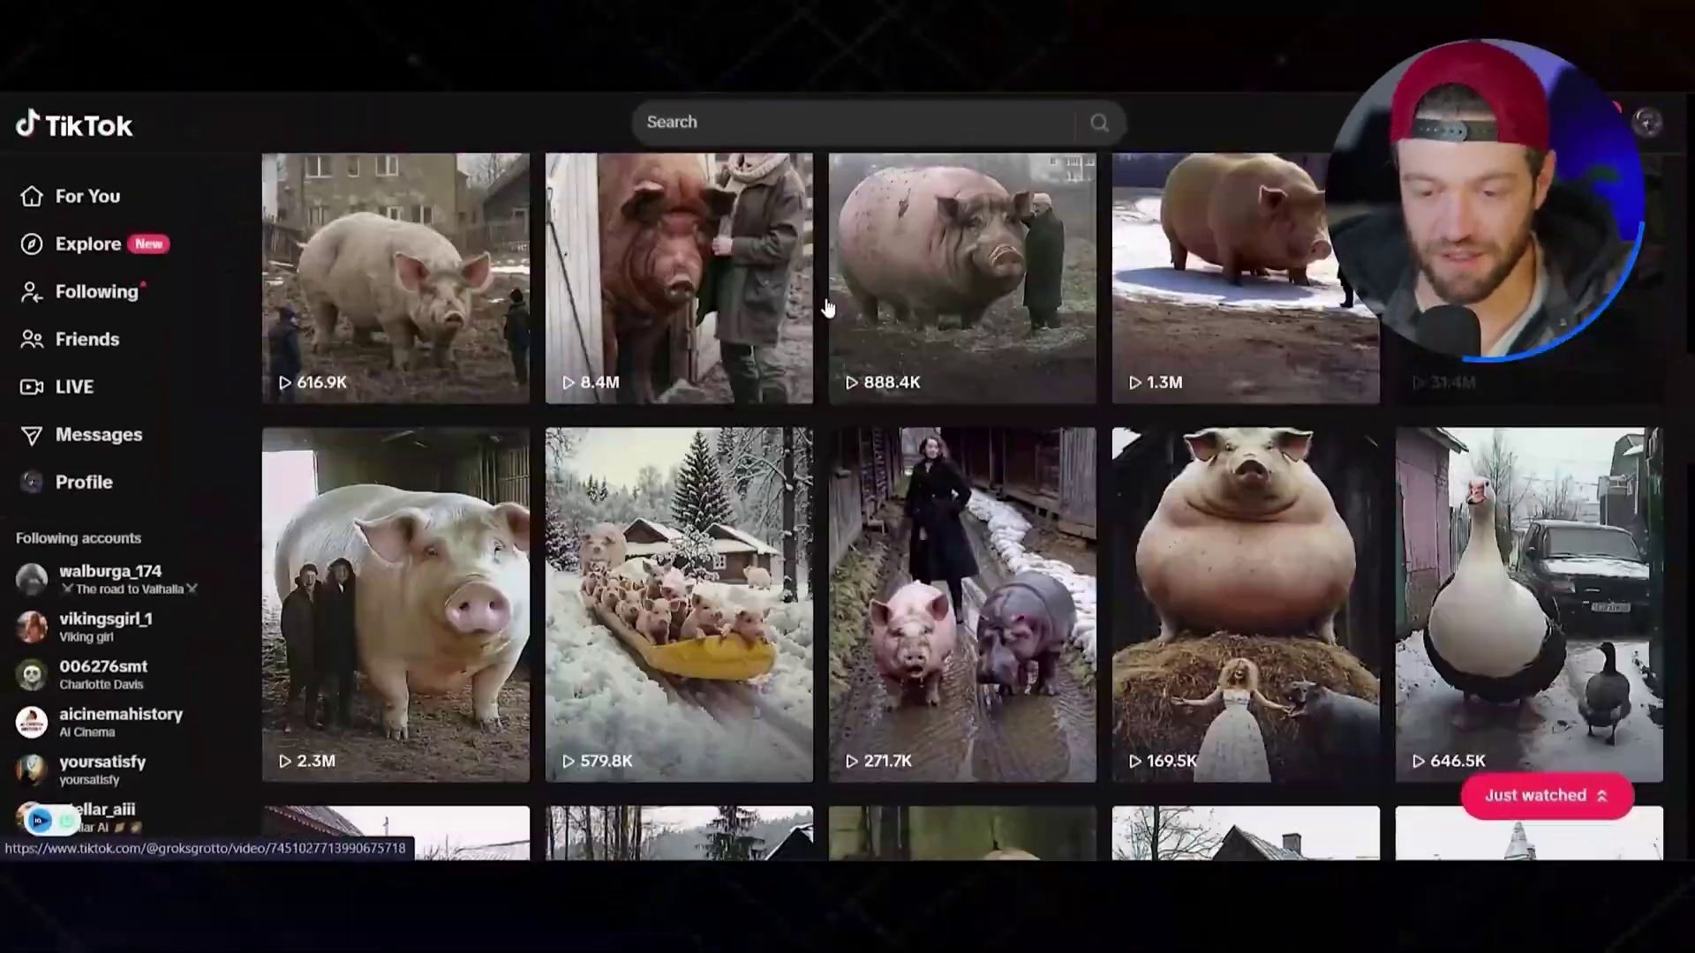
scroll(789, 338, "up", 7)
scroll(788, 338, "up", 3)
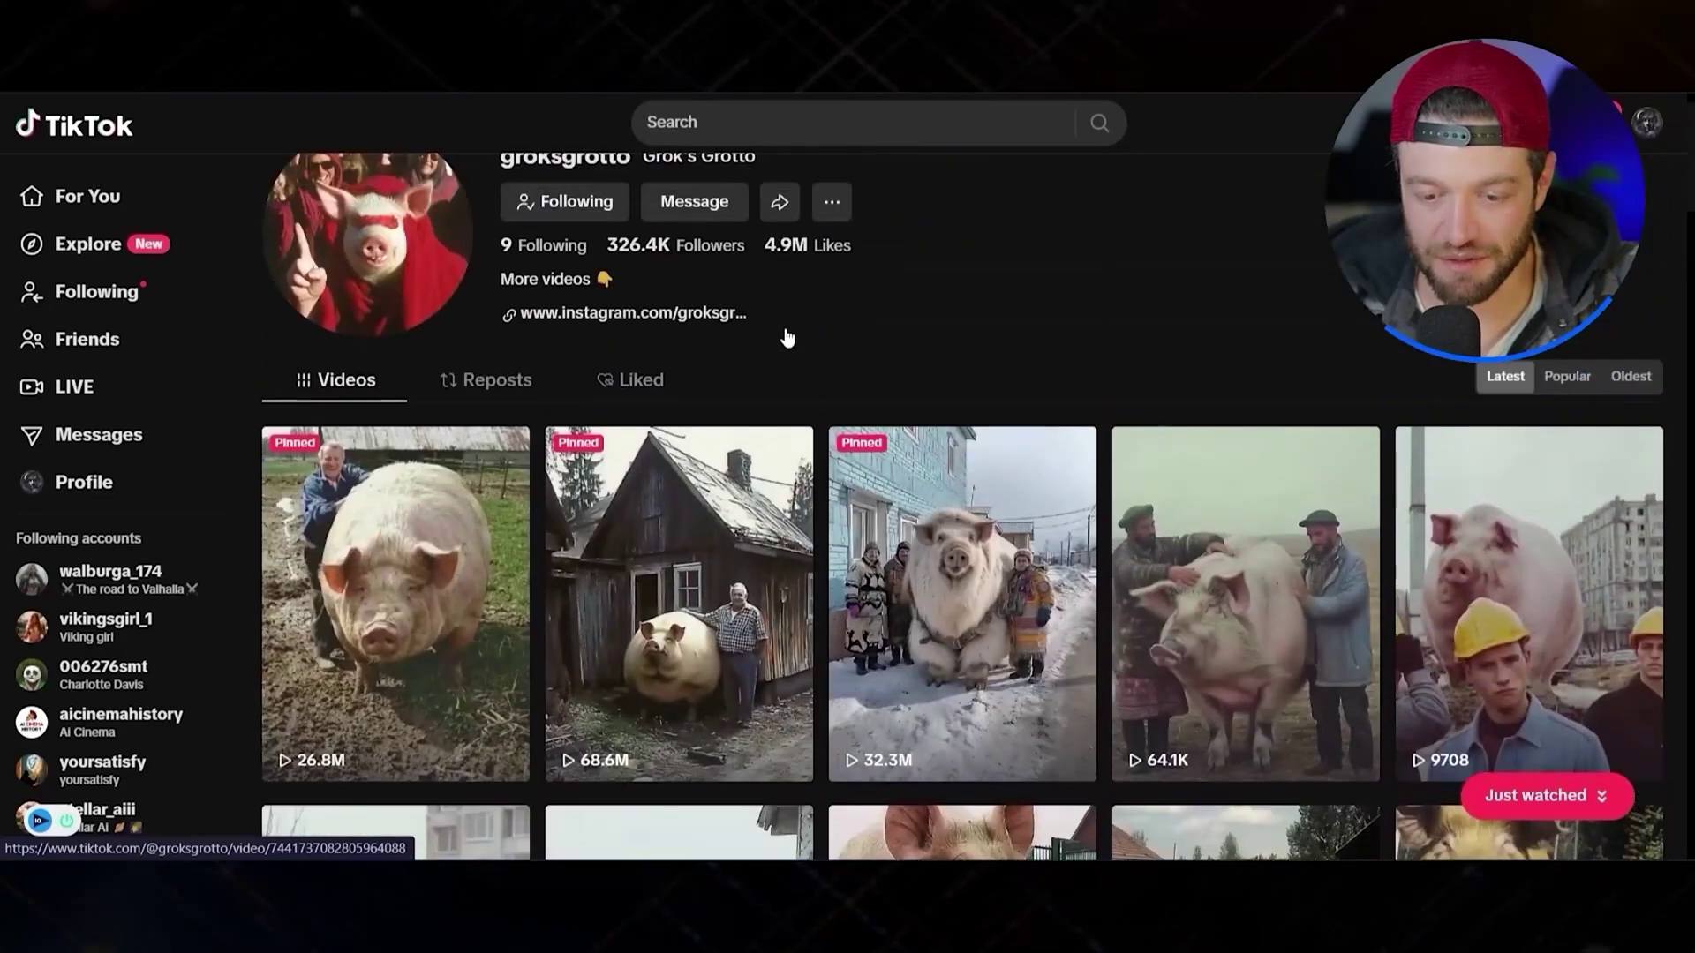
scroll(788, 336, "down", 2)
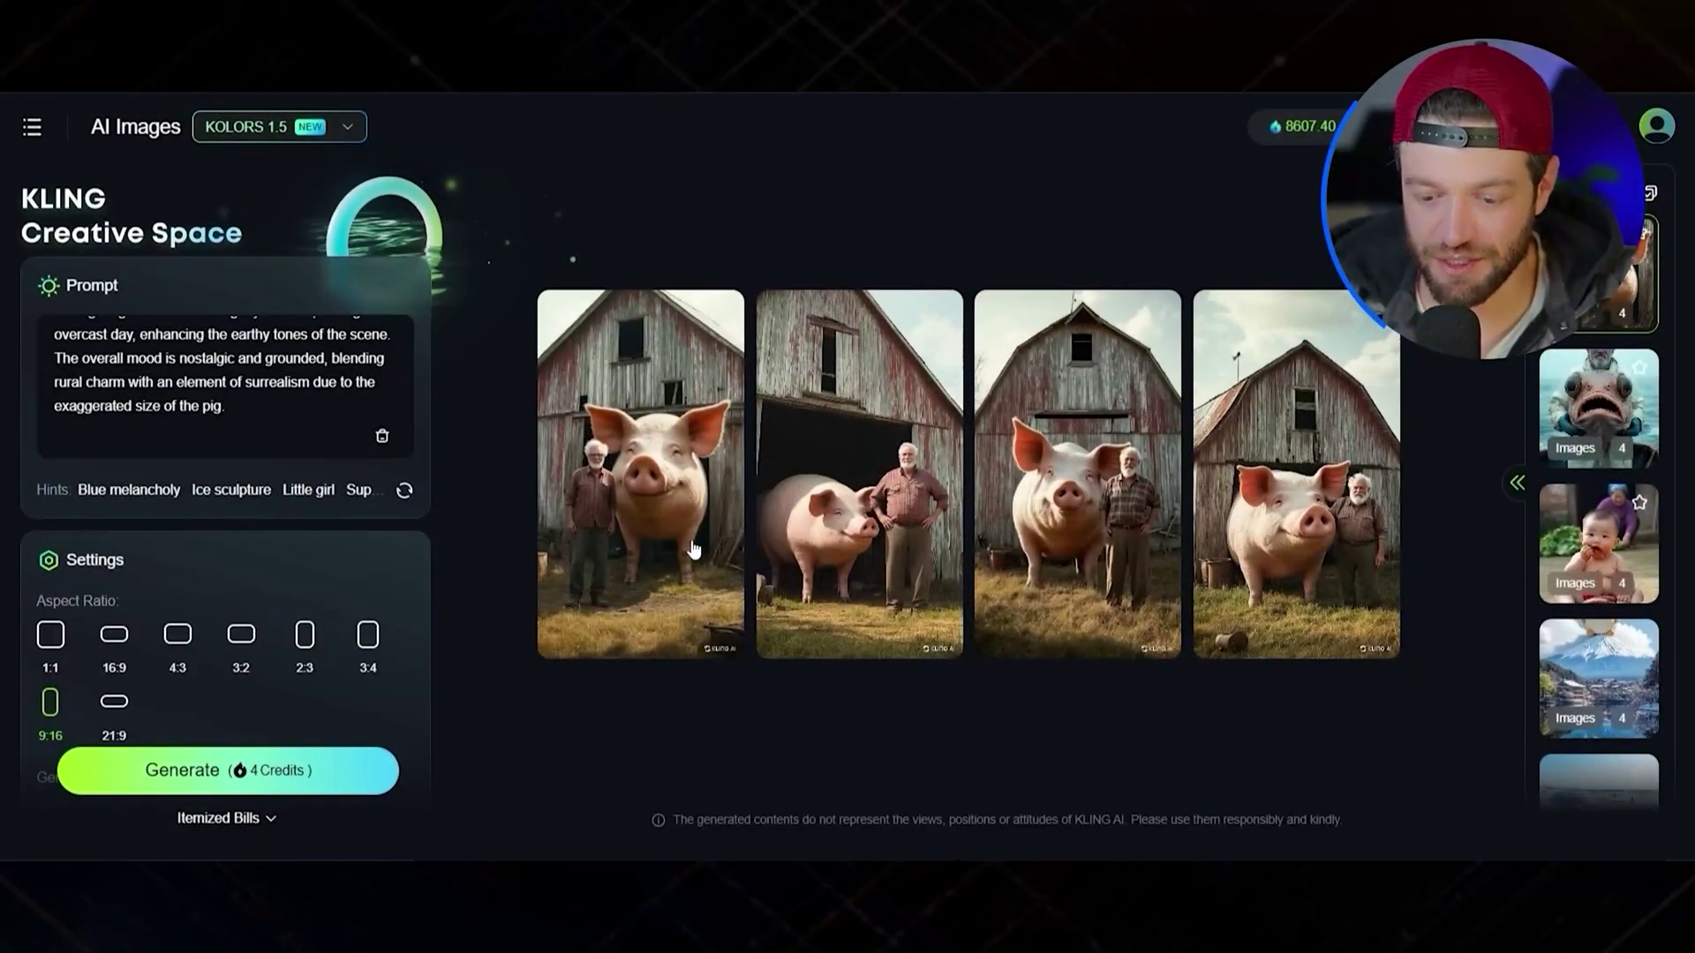
Step: Step through the four farmer-and-giant-pig barn images in the enlarged preview
left_click(674, 506)
left_click(1078, 452)
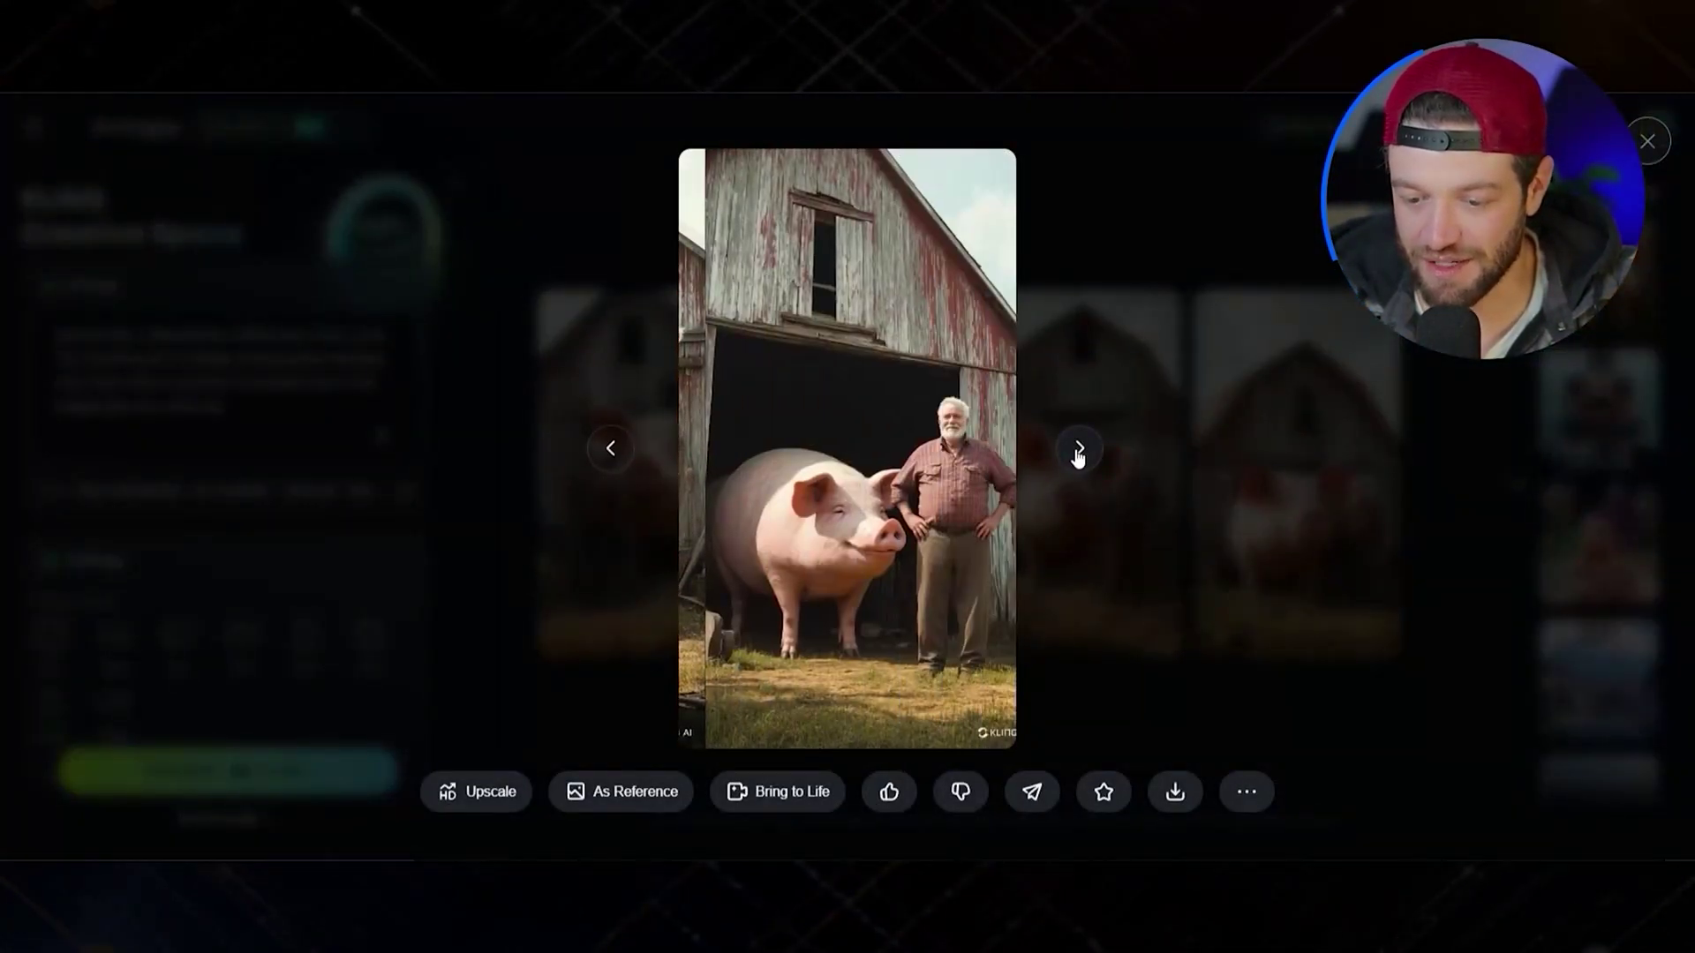
left_click(1078, 452)
left_click(1077, 452)
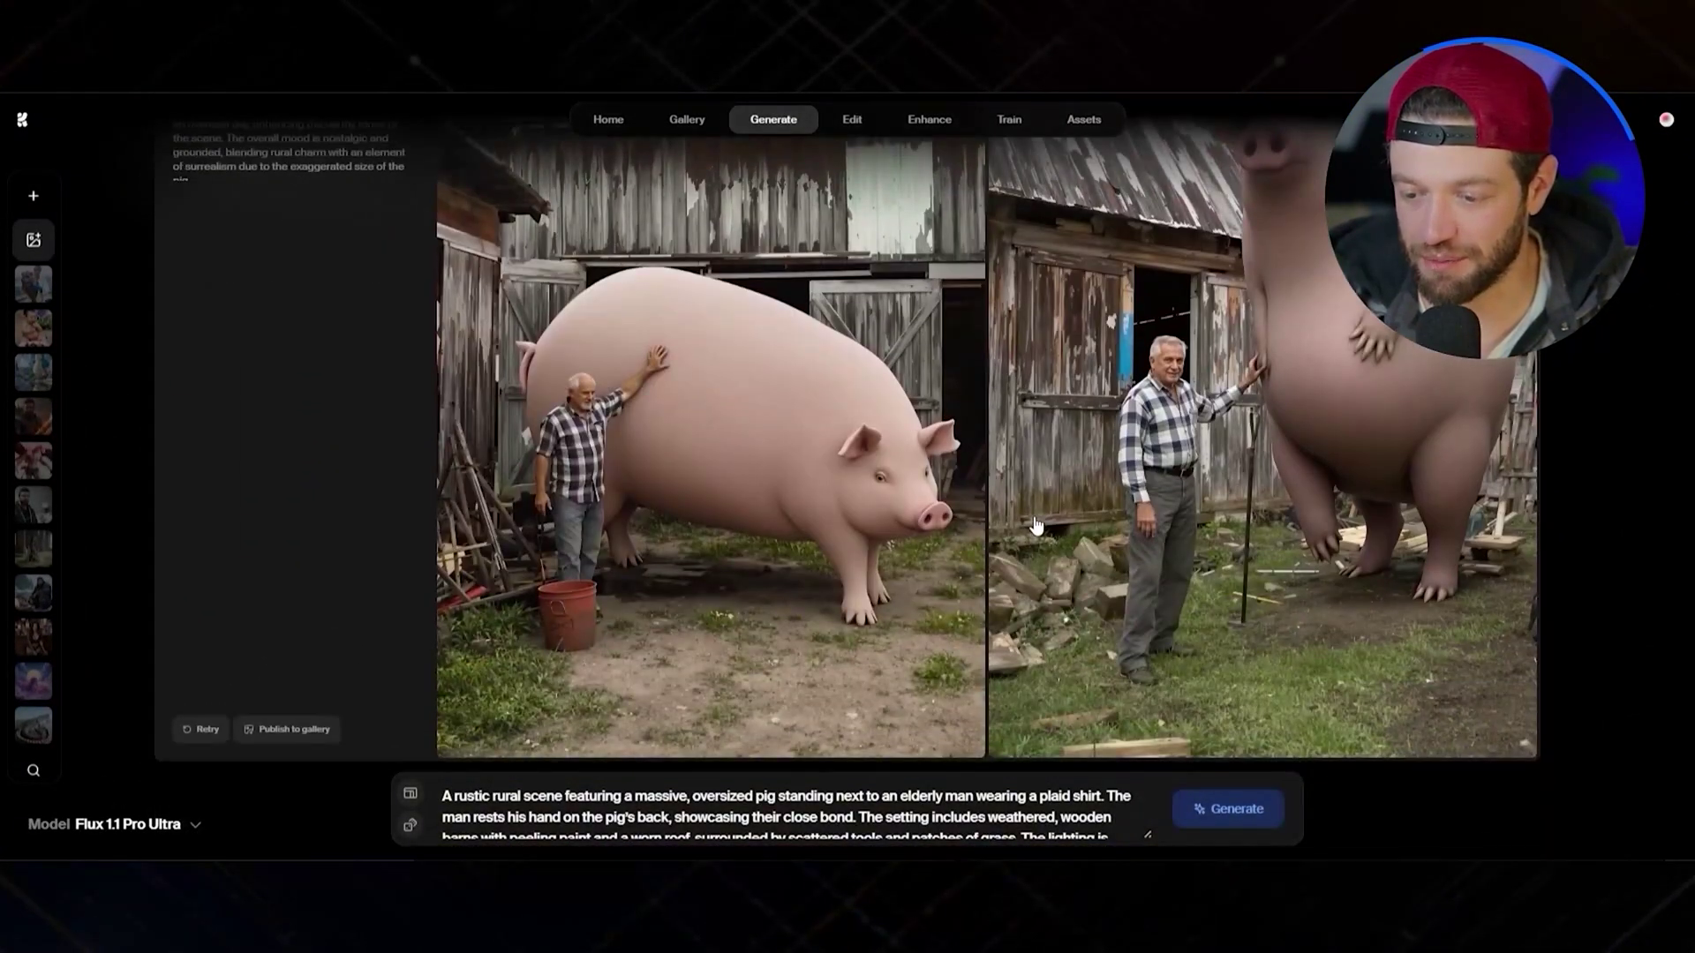
Step: Scroll back through earlier Krea pig-and-farmer result pairs from the rustic rural scene prompt
scroll(1026, 510, "down", 15)
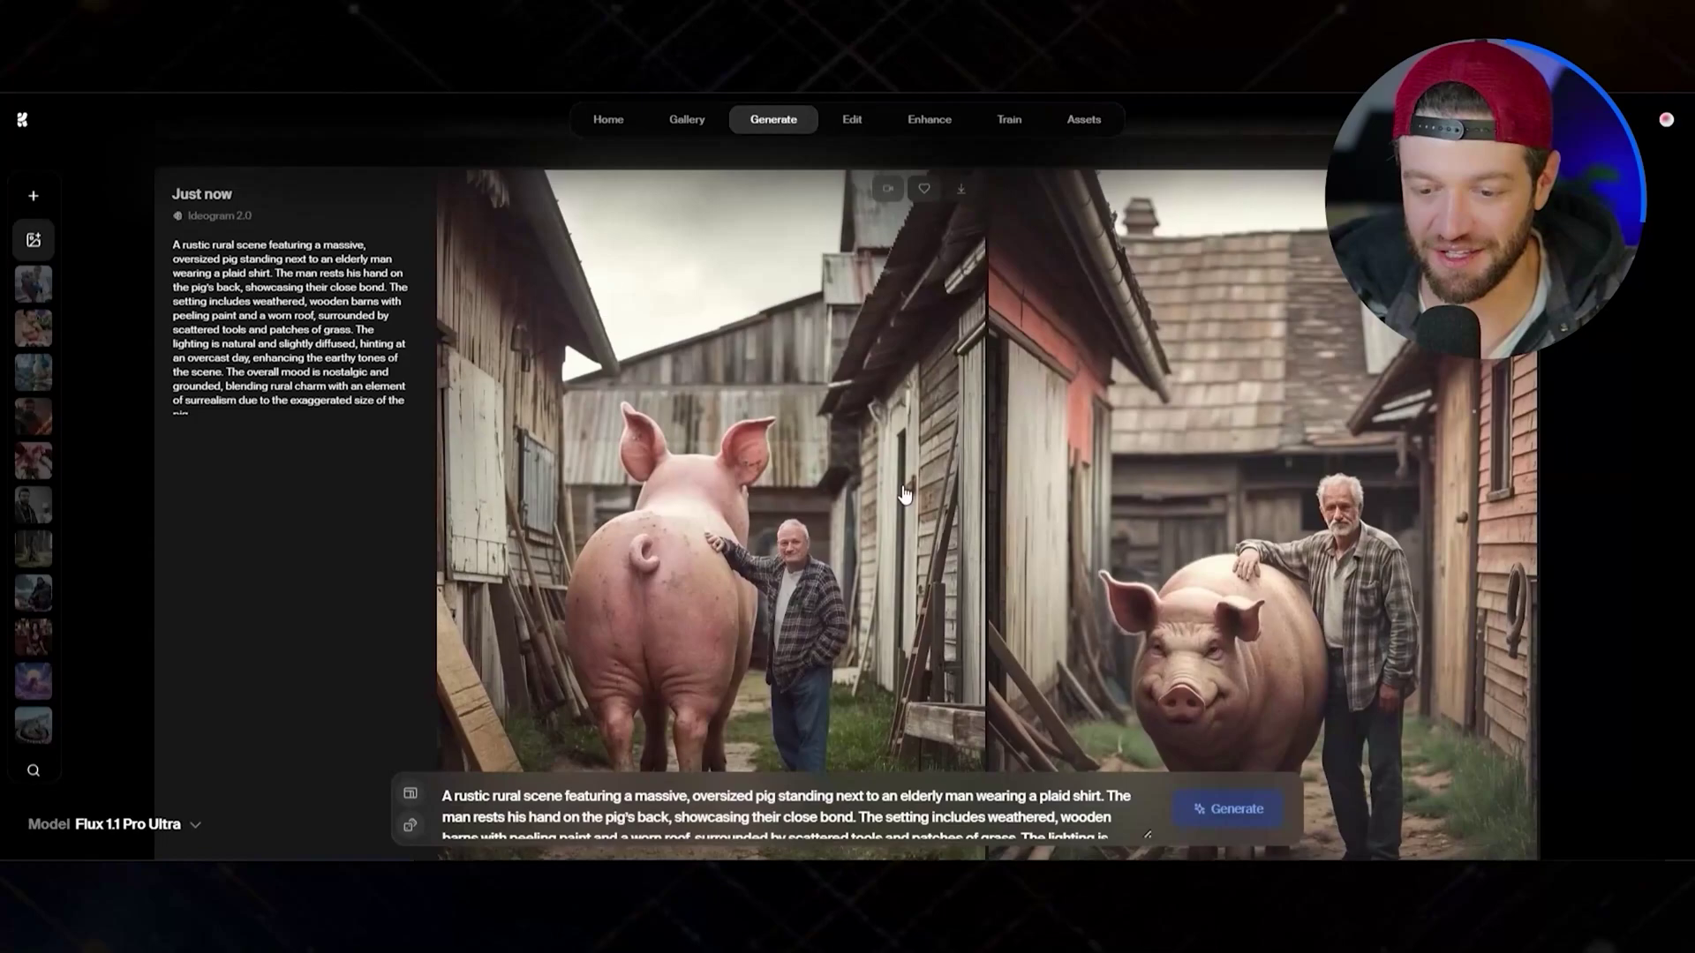
scroll(826, 415, "down", 10)
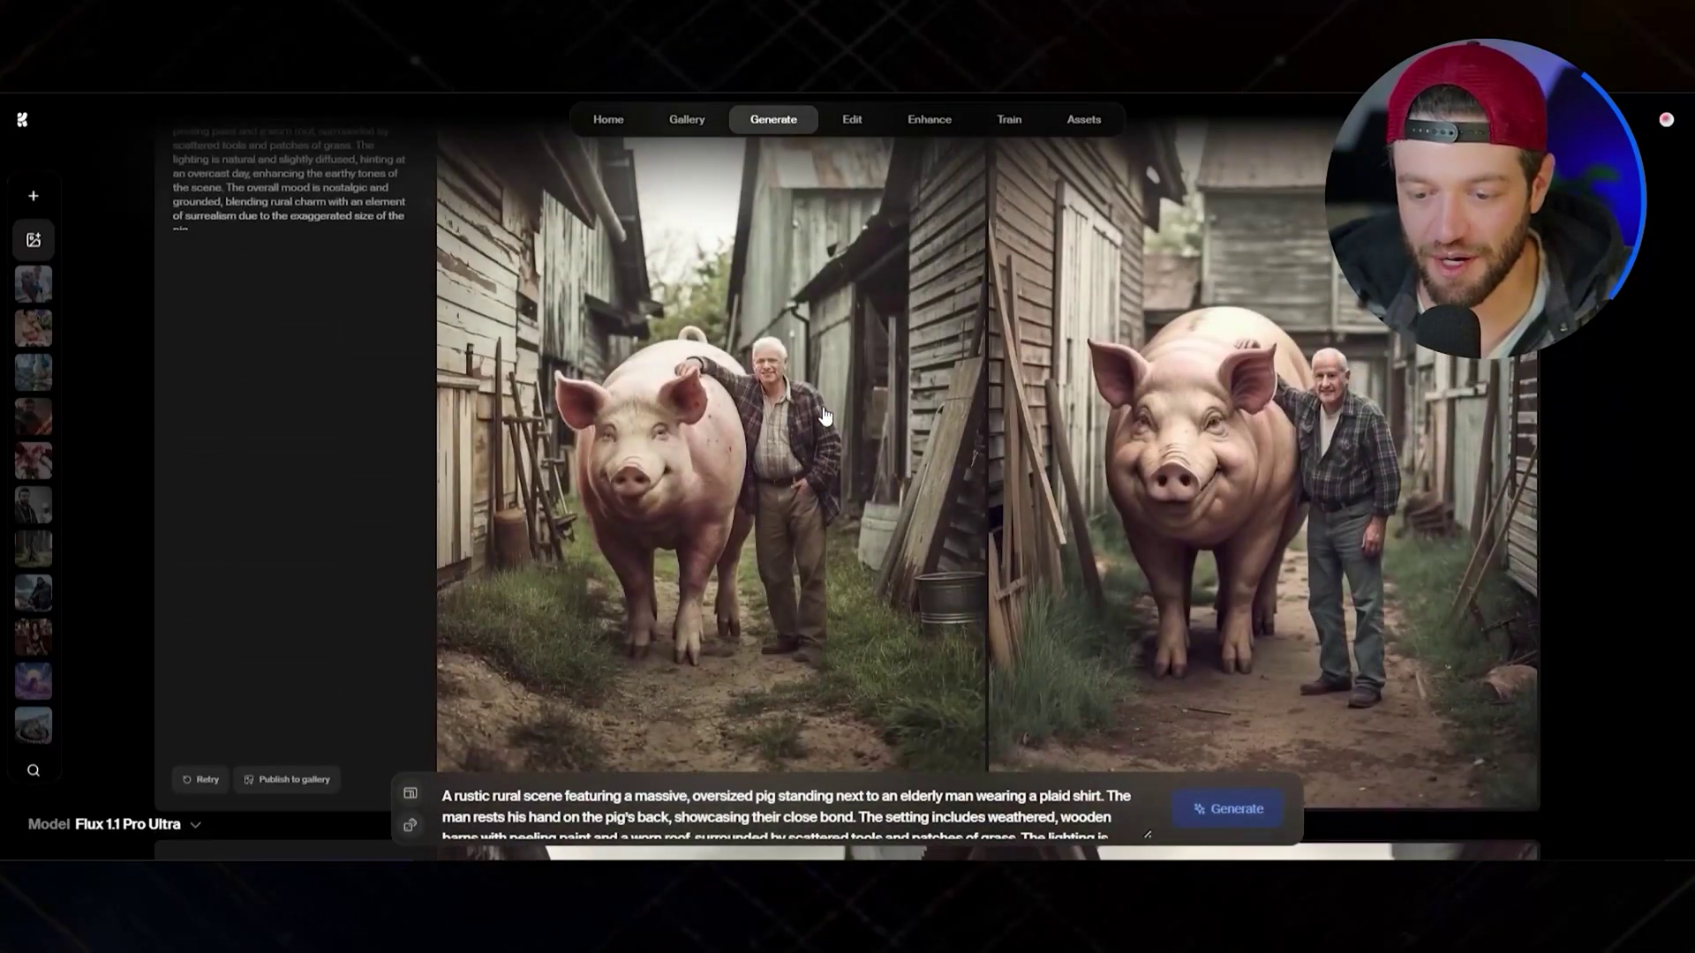
scroll(883, 424, "down", 1)
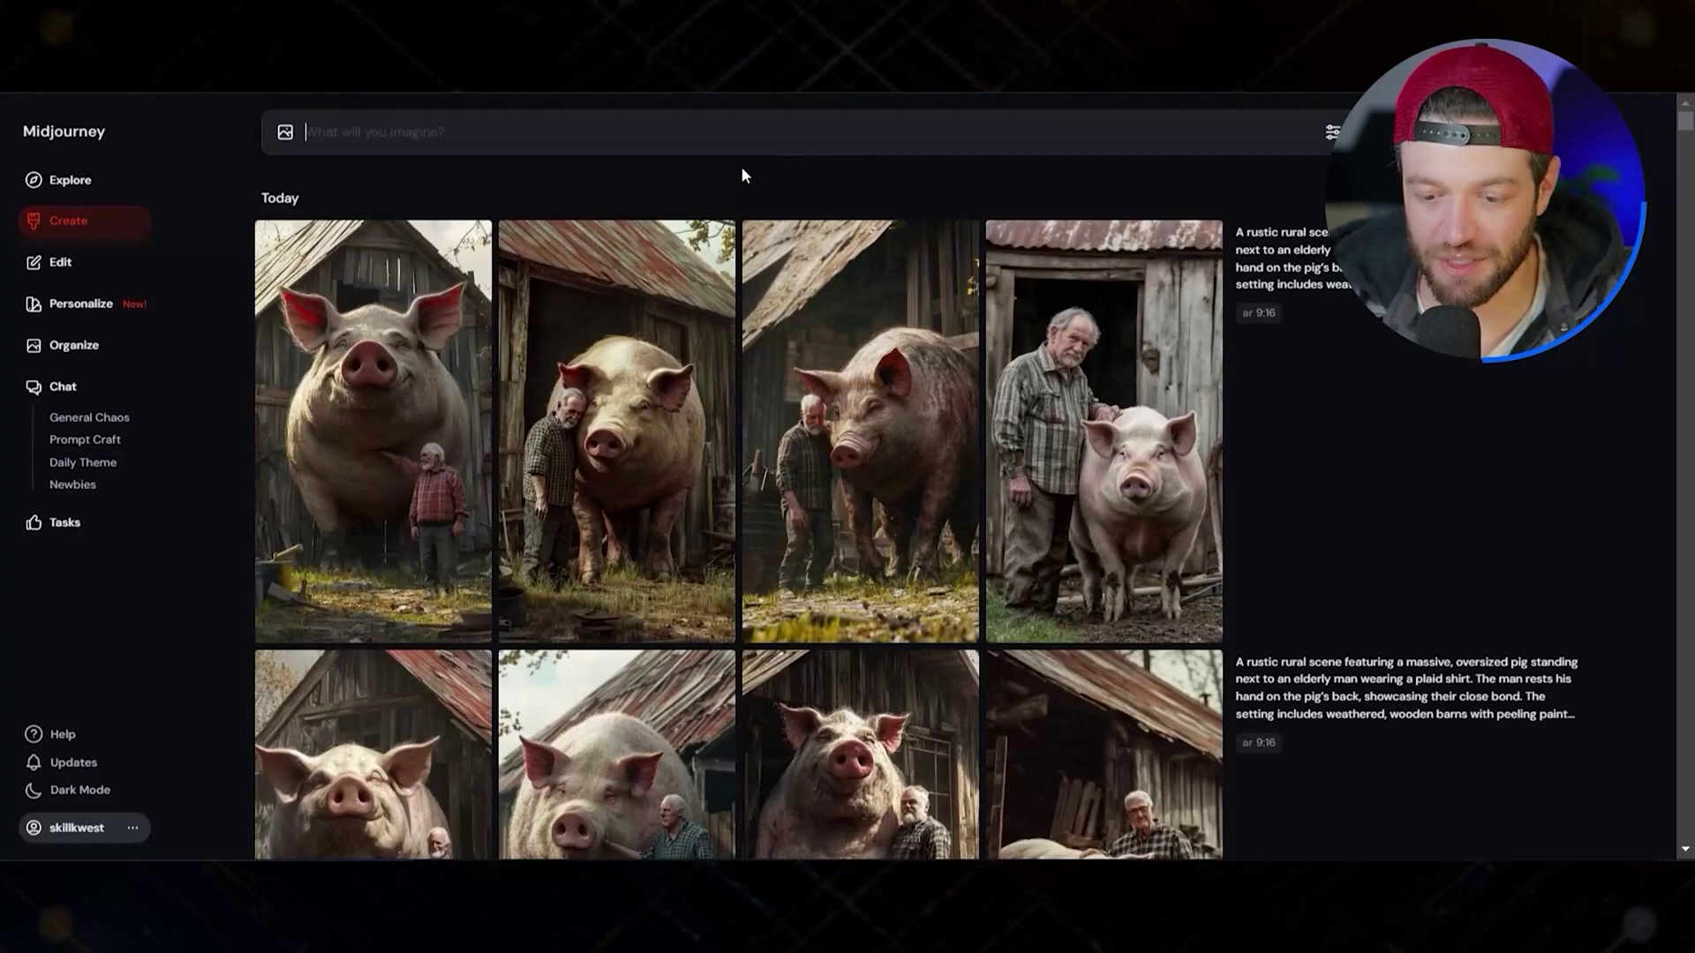
Step: Scroll the Midjourney Create feed through the giant pig and elderly farmer image rows
scroll(741, 194, "down", 8)
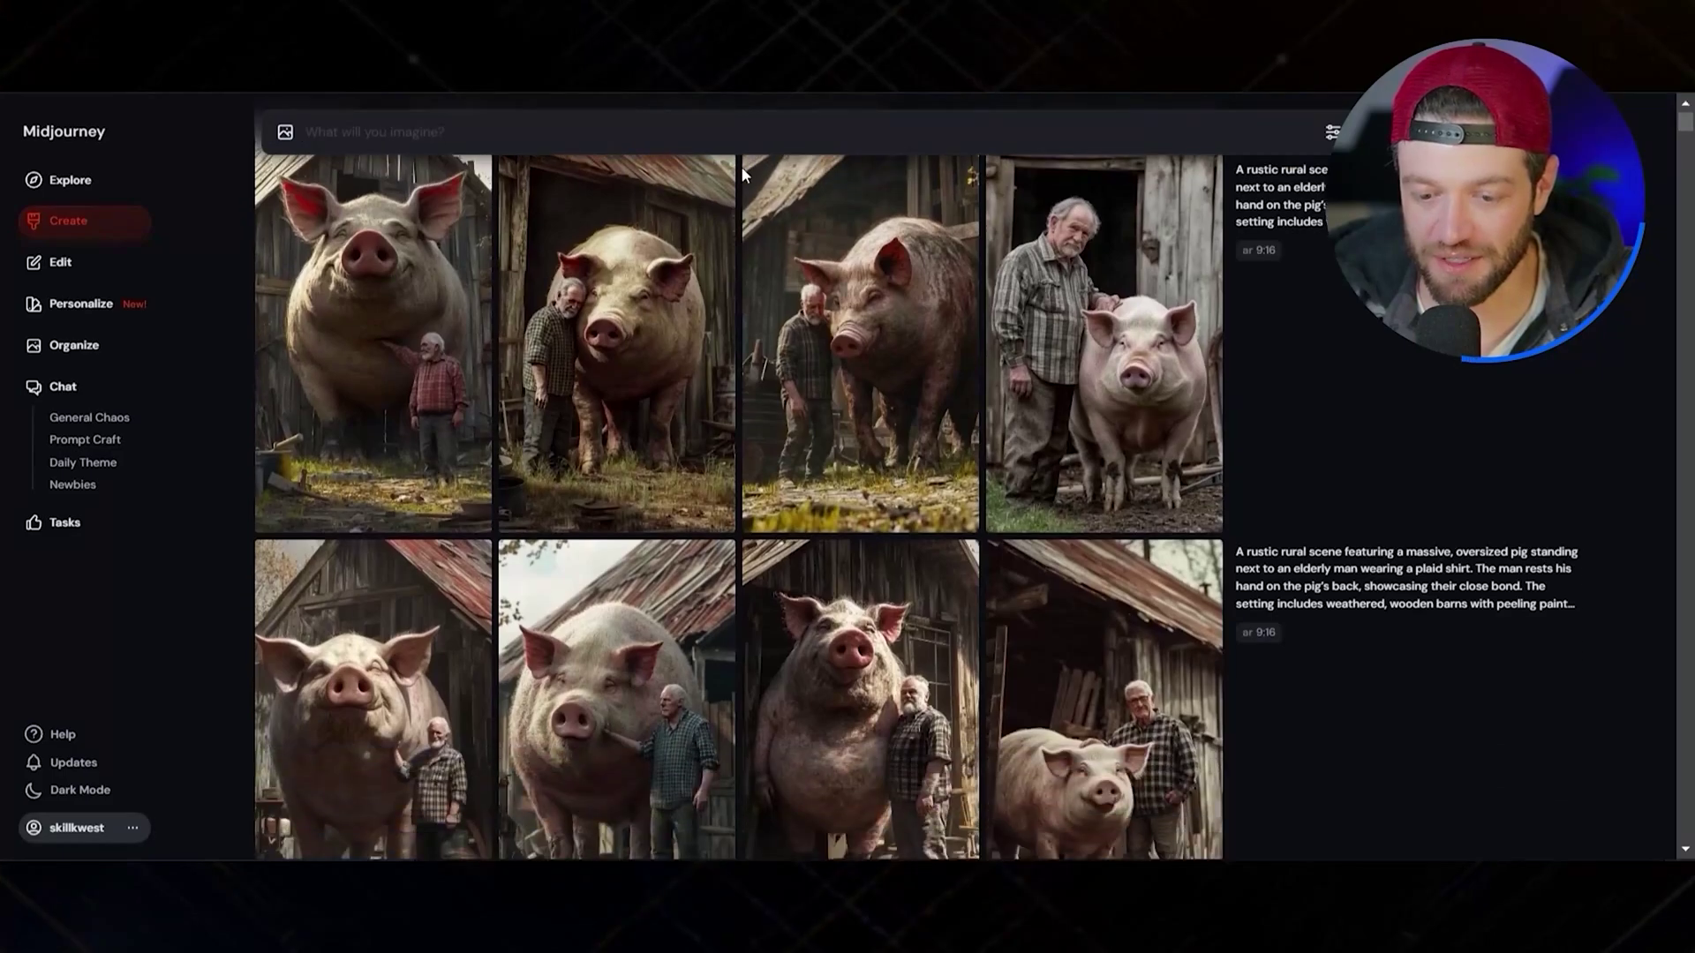
scroll(739, 210, "down", 8)
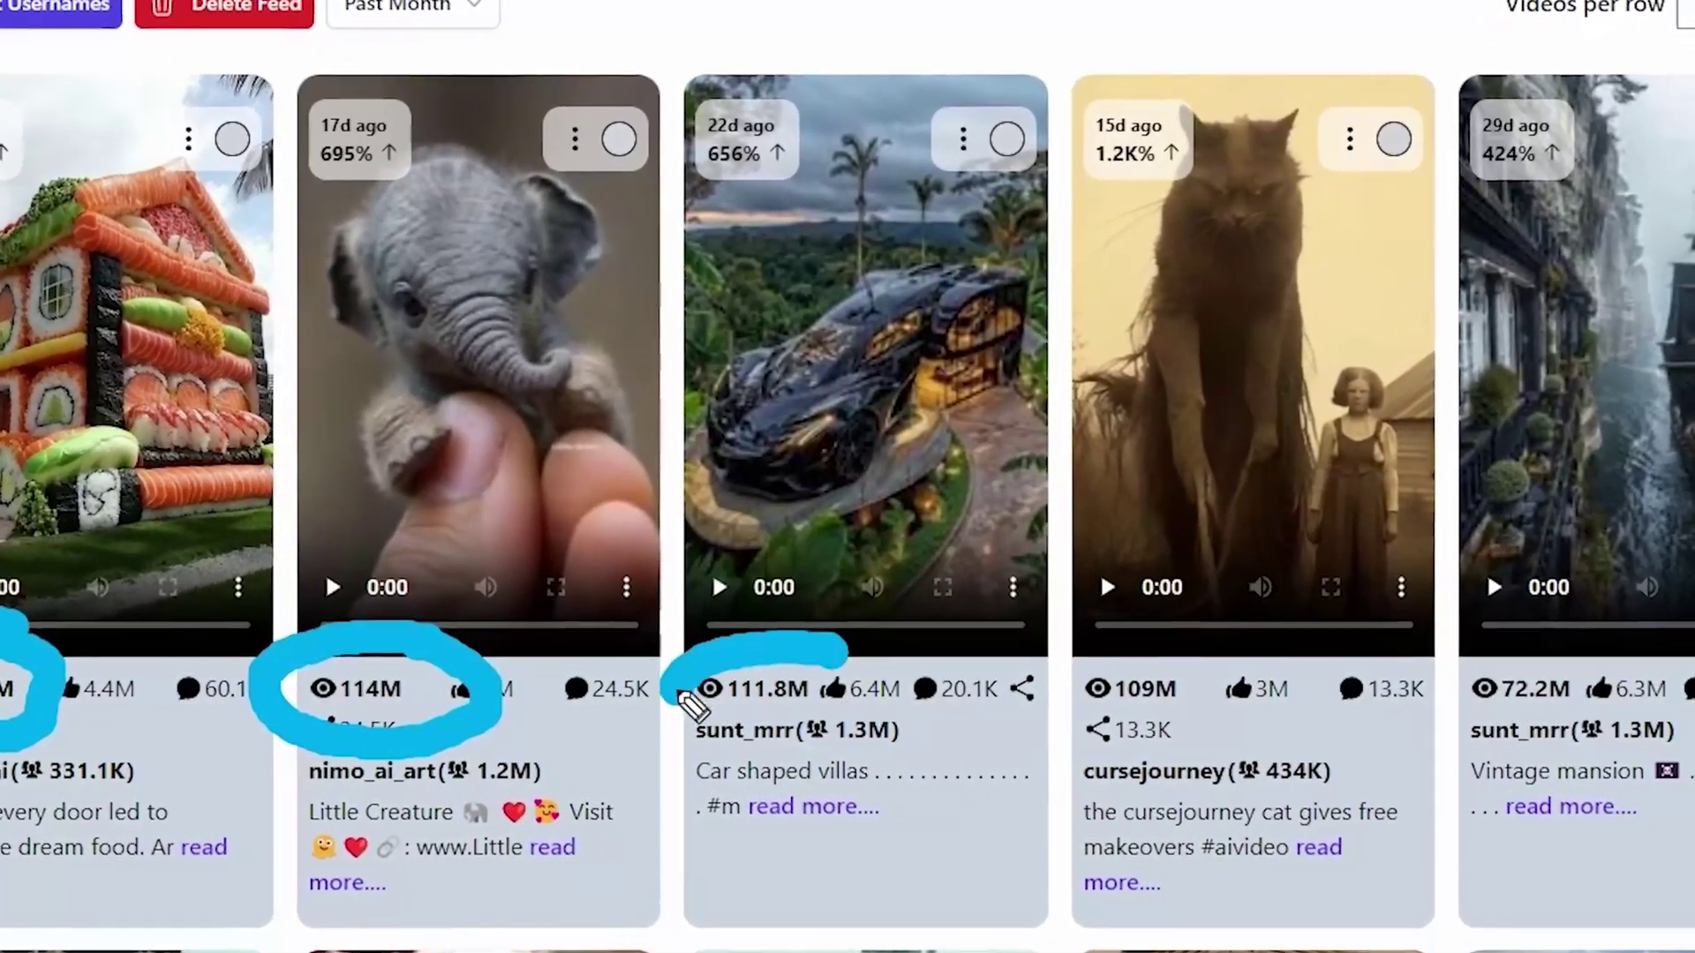
Step: Circle the 111.8M and 109M view counts under the top video cards
mouse_move(686, 700)
left_mouse_down()
mouse_move(785, 736)
mouse_move(835, 663)
left_mouse_up()
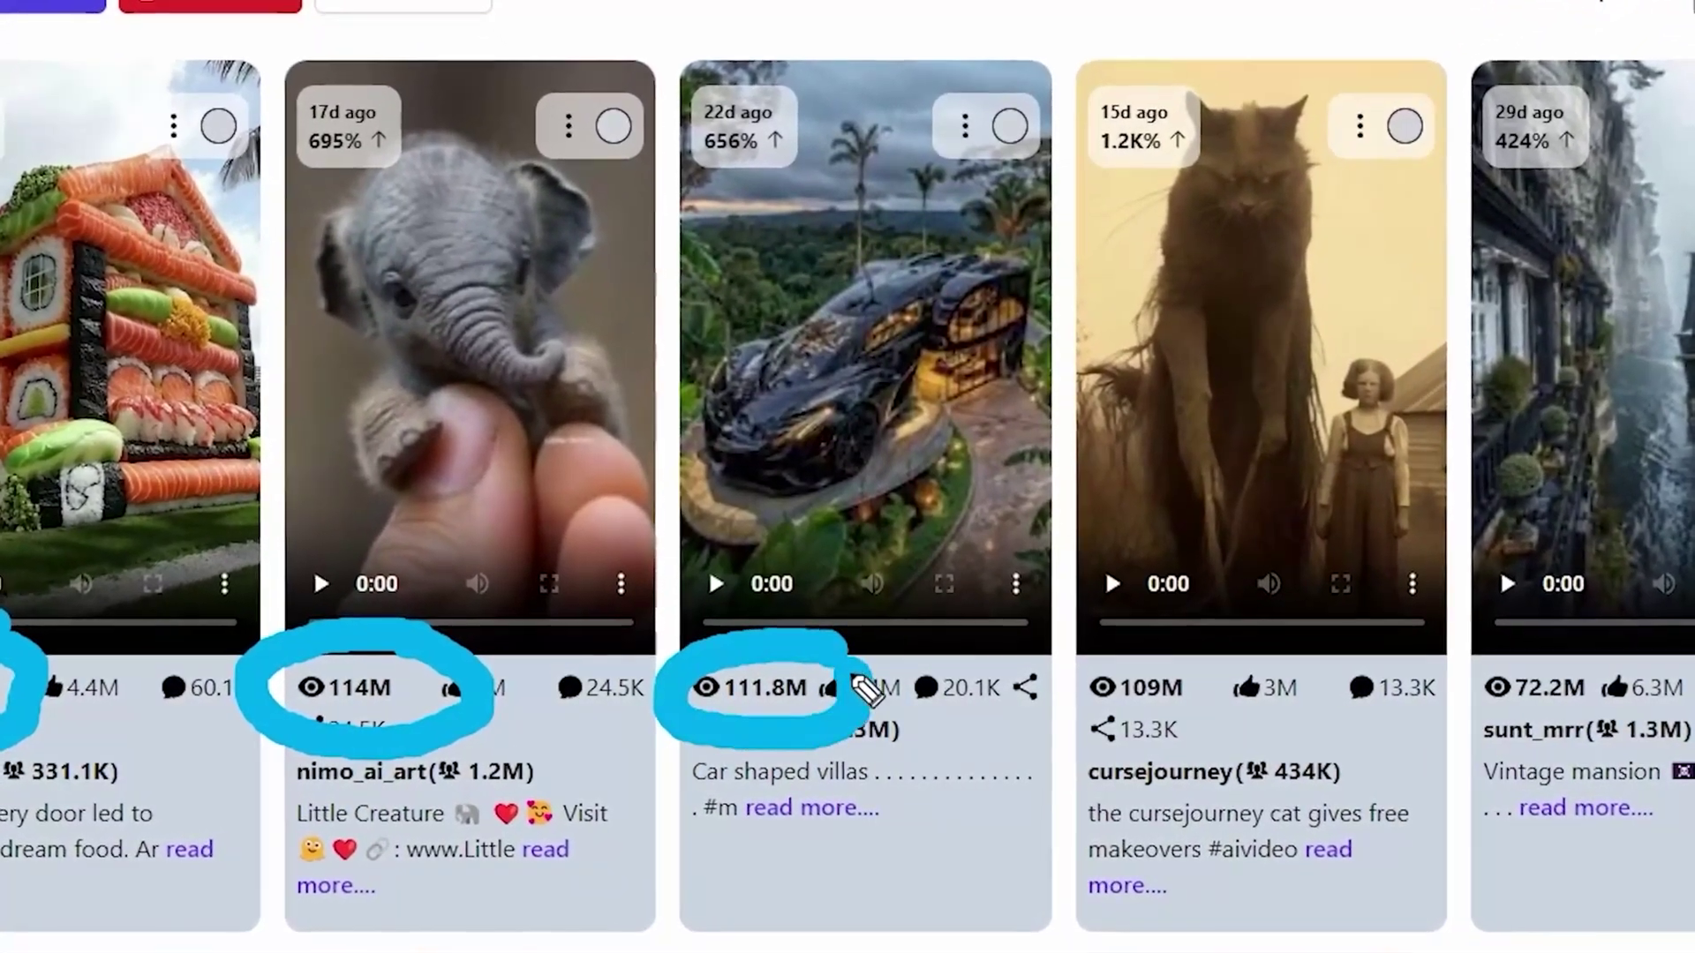
mouse_move(1246, 624)
left_mouse_down()
mouse_move(1187, 629)
mouse_move(1081, 671)
mouse_move(1087, 733)
left_mouse_up()
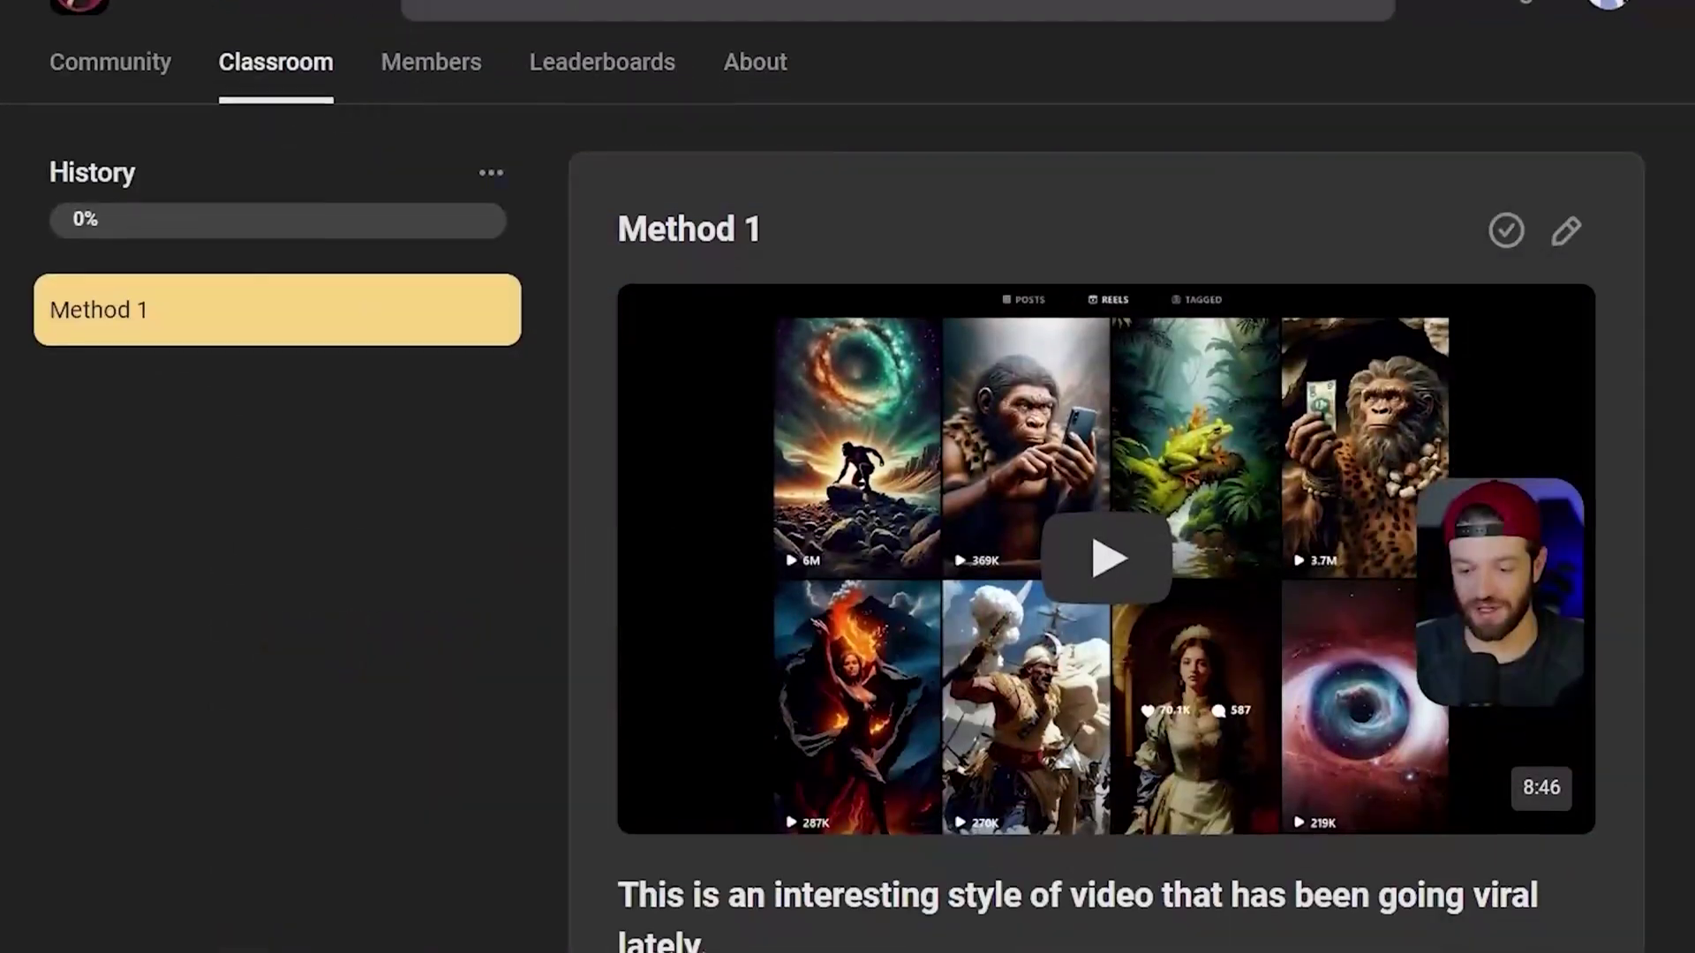
Step: Scroll down the Creator Secrets lesson page to the Prompt 1 variants
scroll(1104, 476, "down", 2)
scroll(1104, 477, "down", 4)
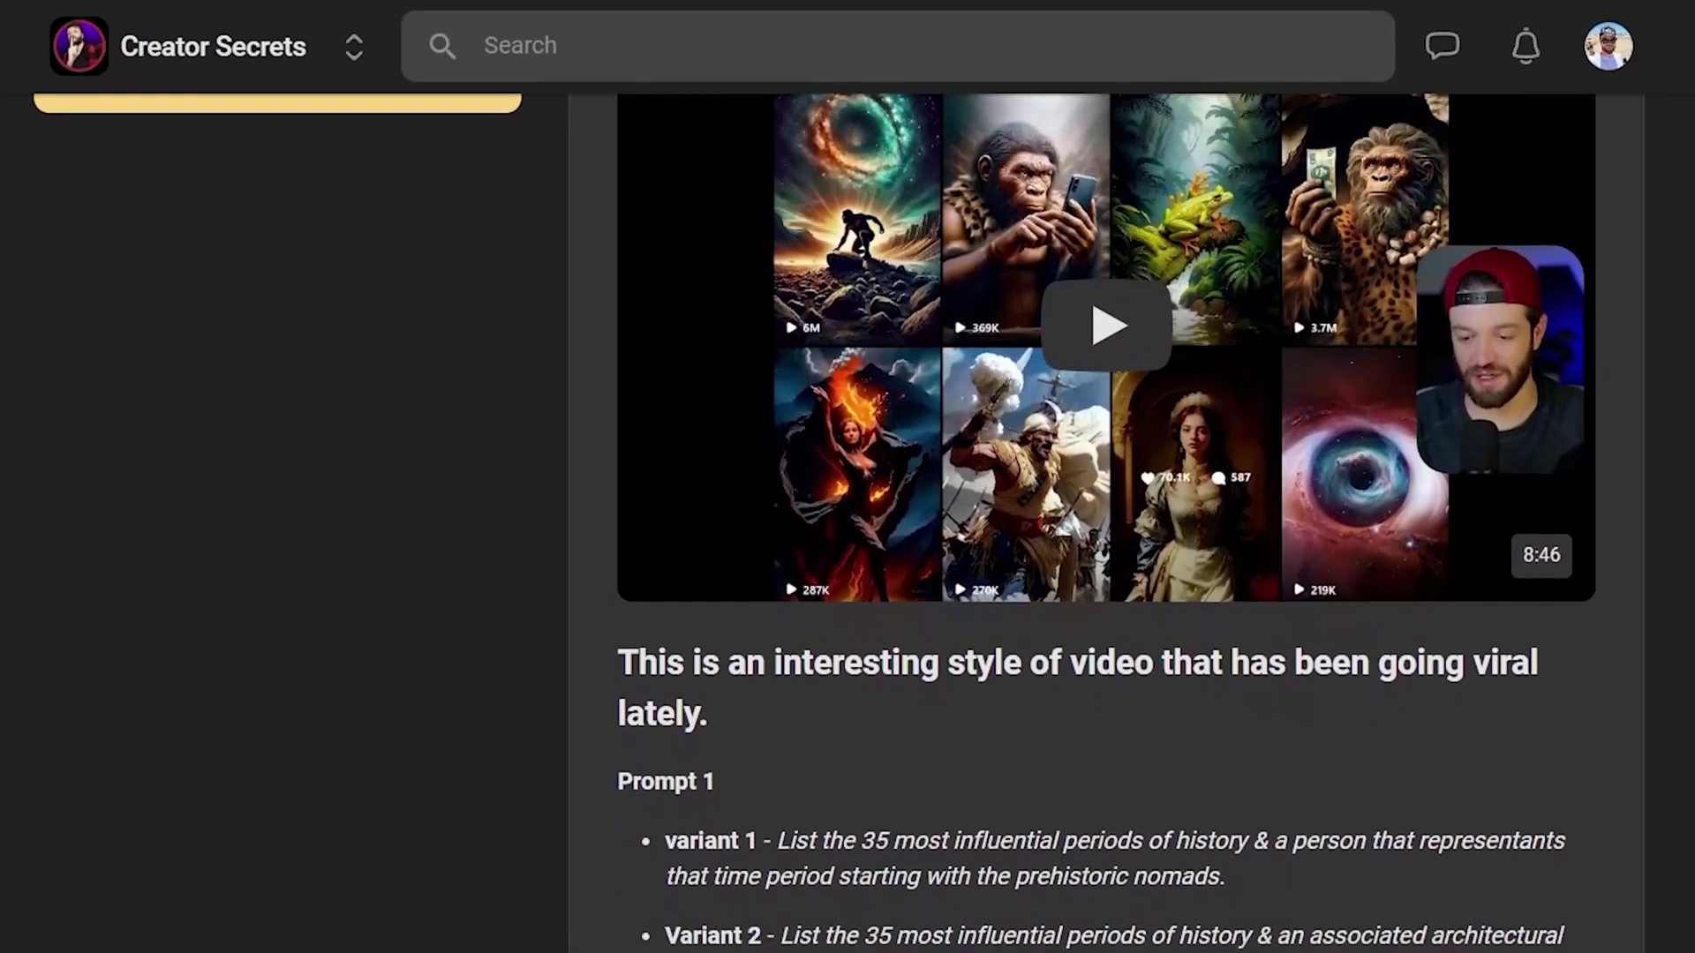
scroll(1104, 477, "down", 2)
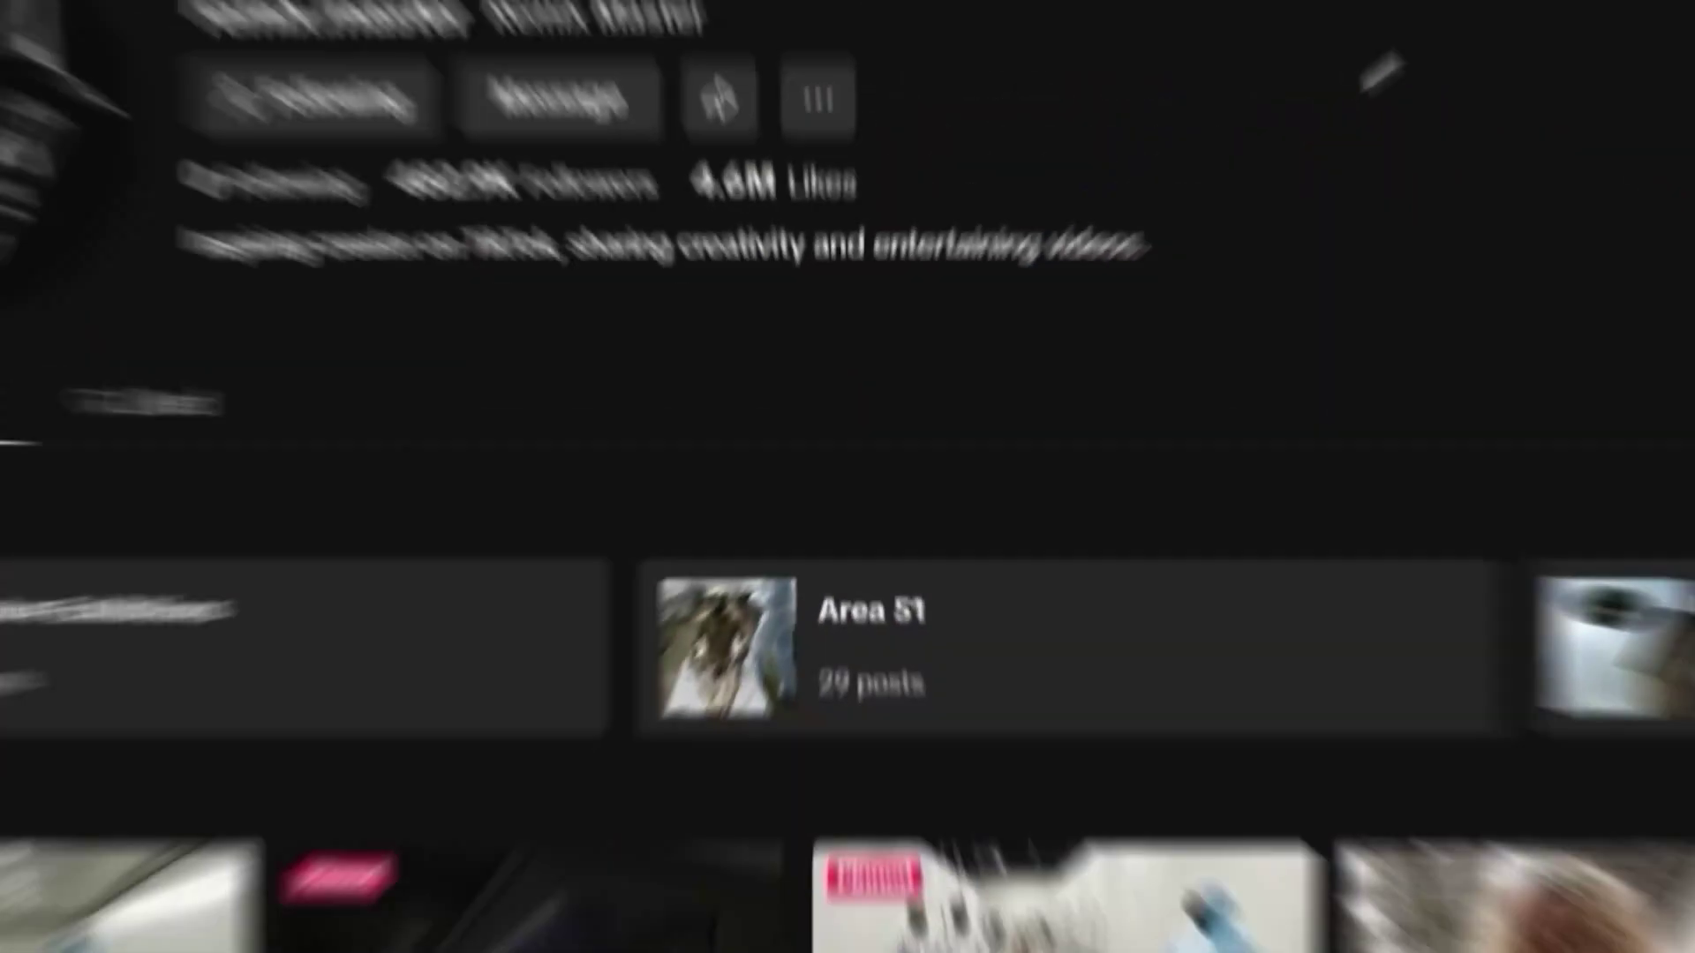
Step: Browse the creature-exhibition creator's video grid and reopen the pinned 103.1M-view glass-tank clip
scroll(1126, 252, "down", 6)
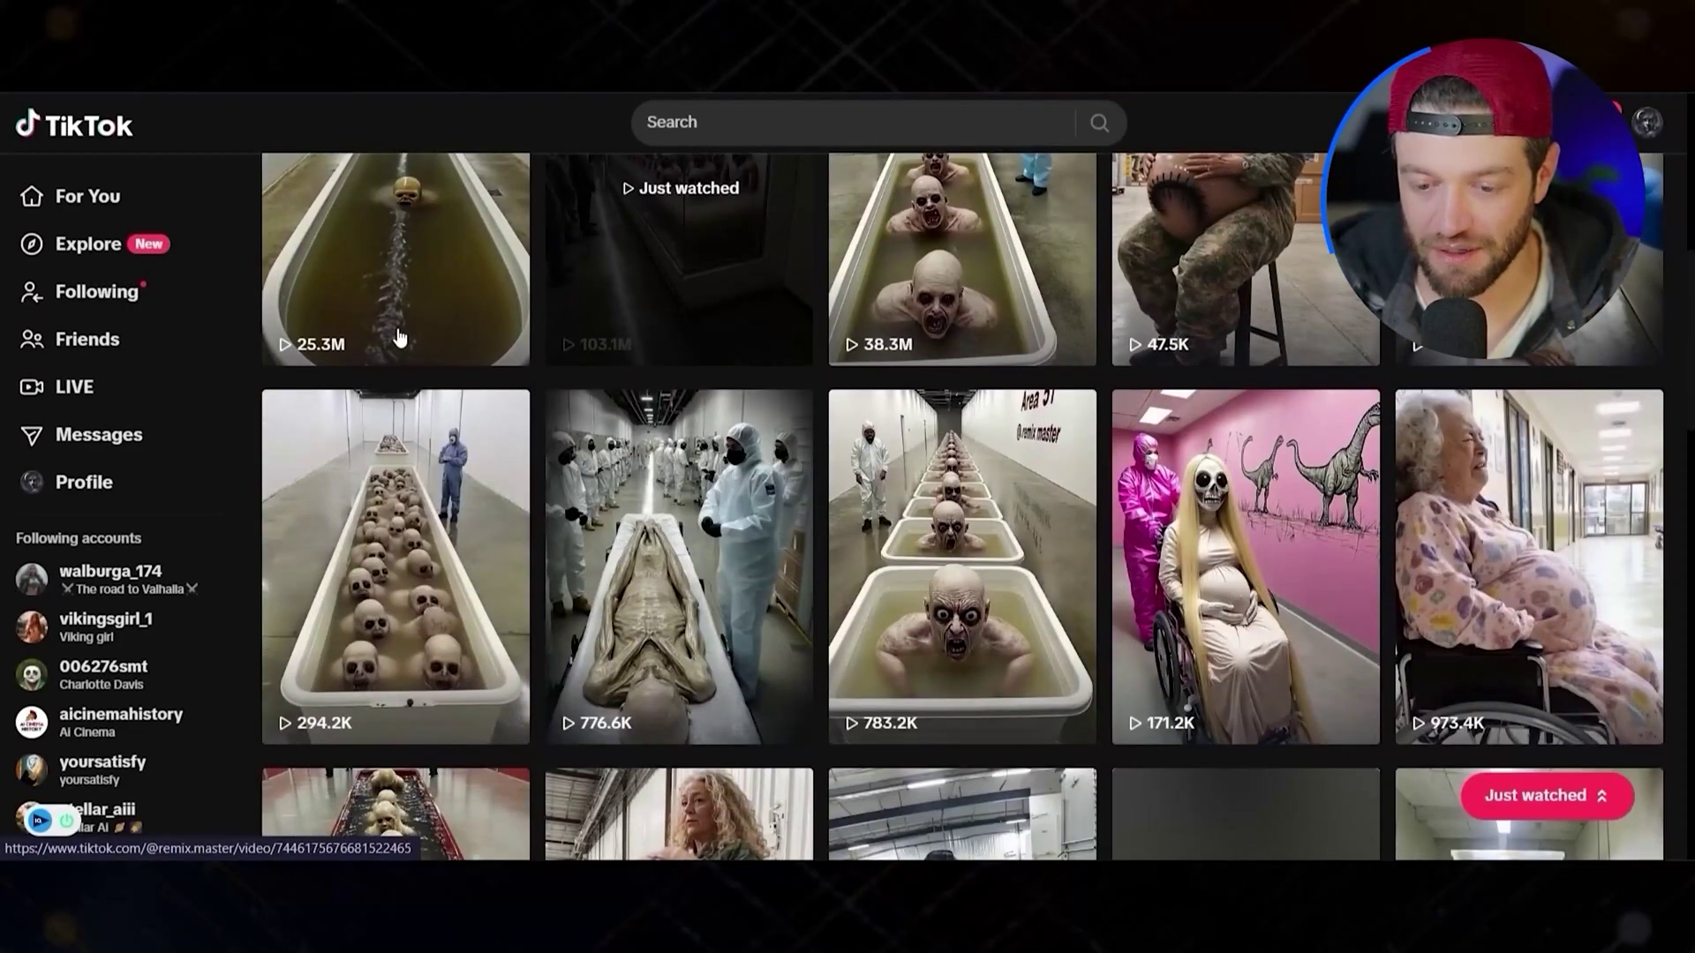
scroll(400, 338, "down", 5)
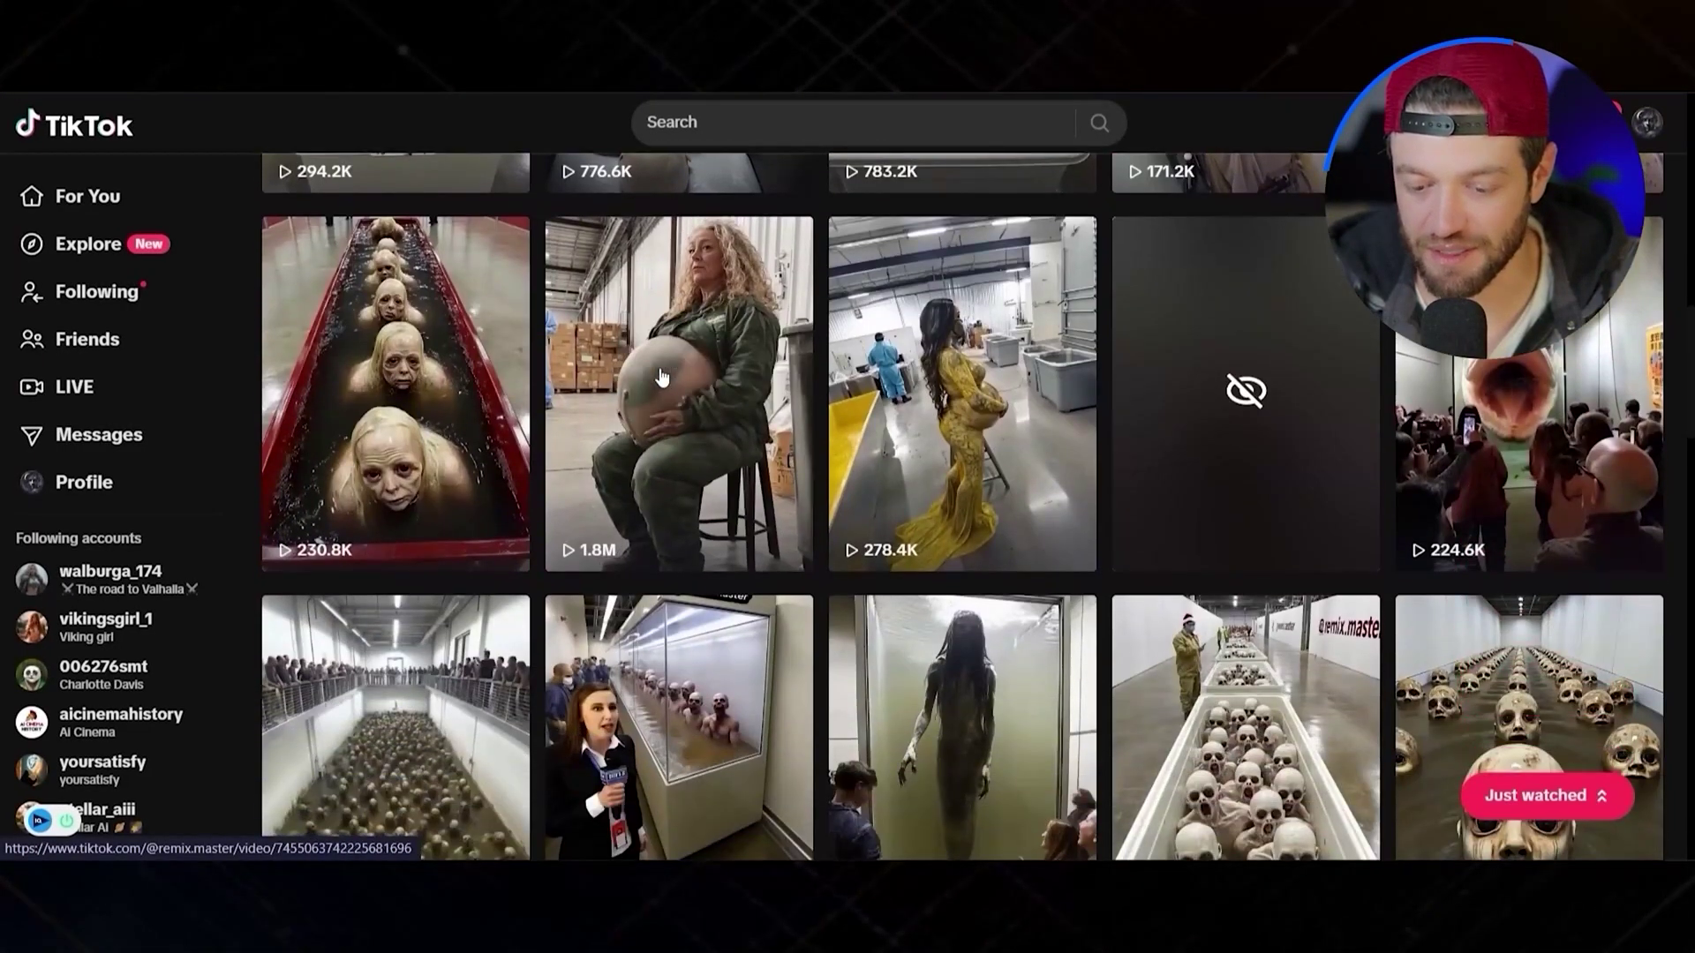
scroll(662, 377, "down", 8)
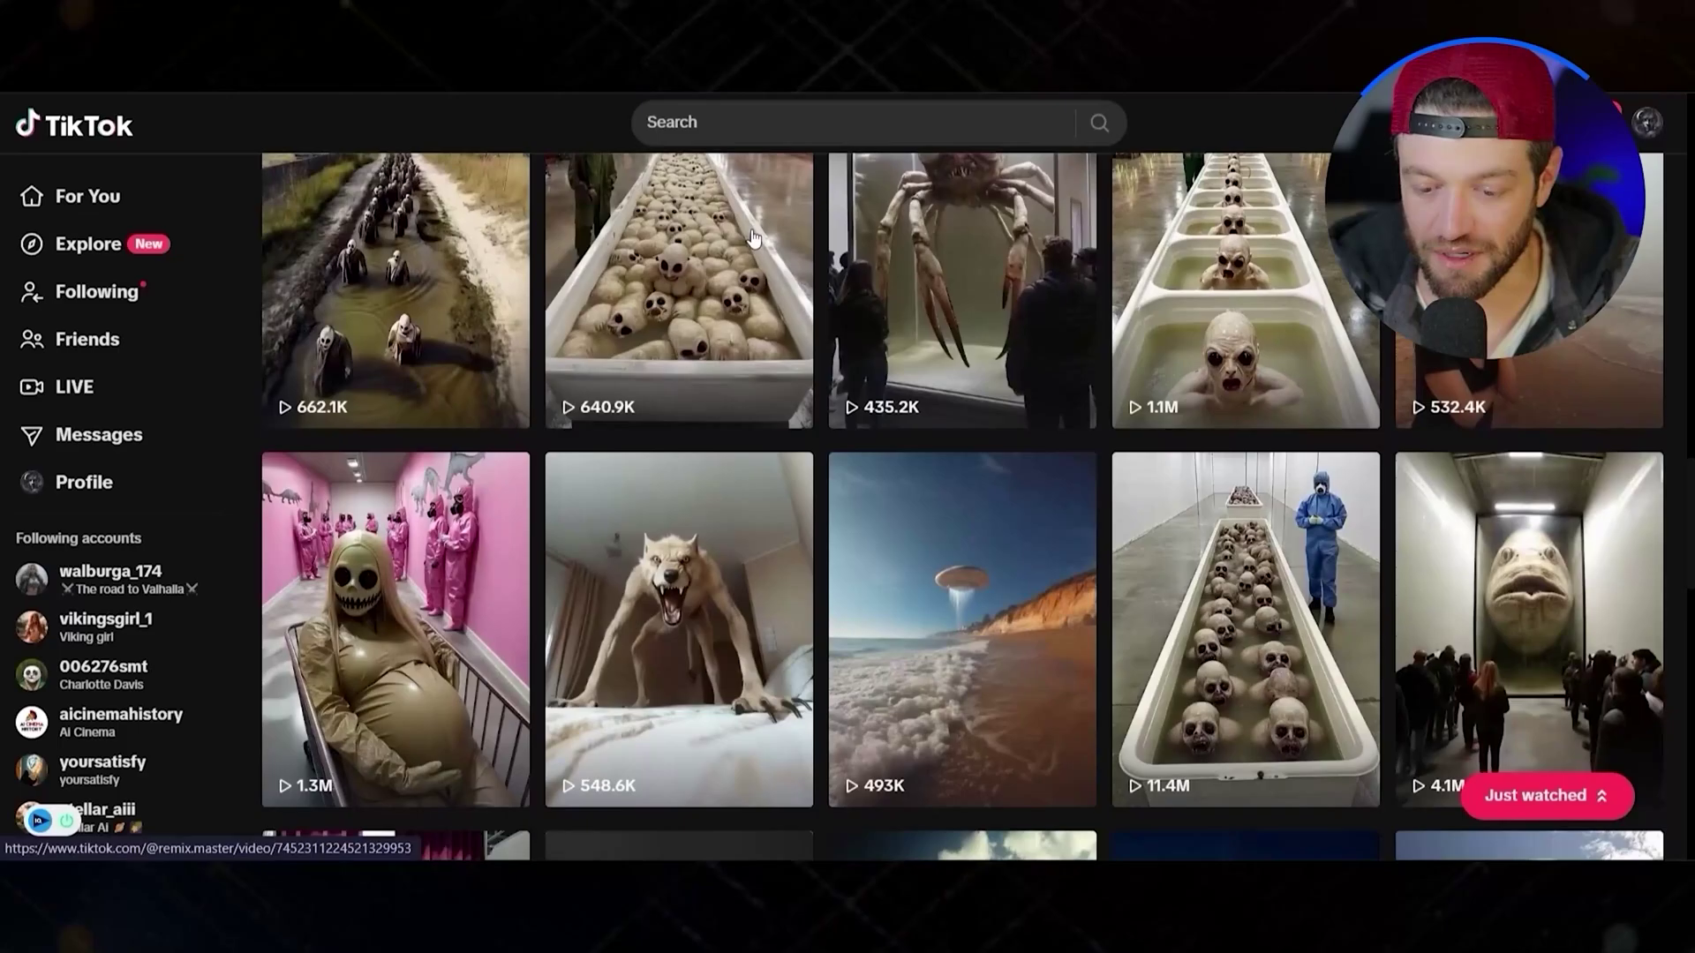
scroll(752, 236, "down", 5)
scroll(799, 243, "up", 8)
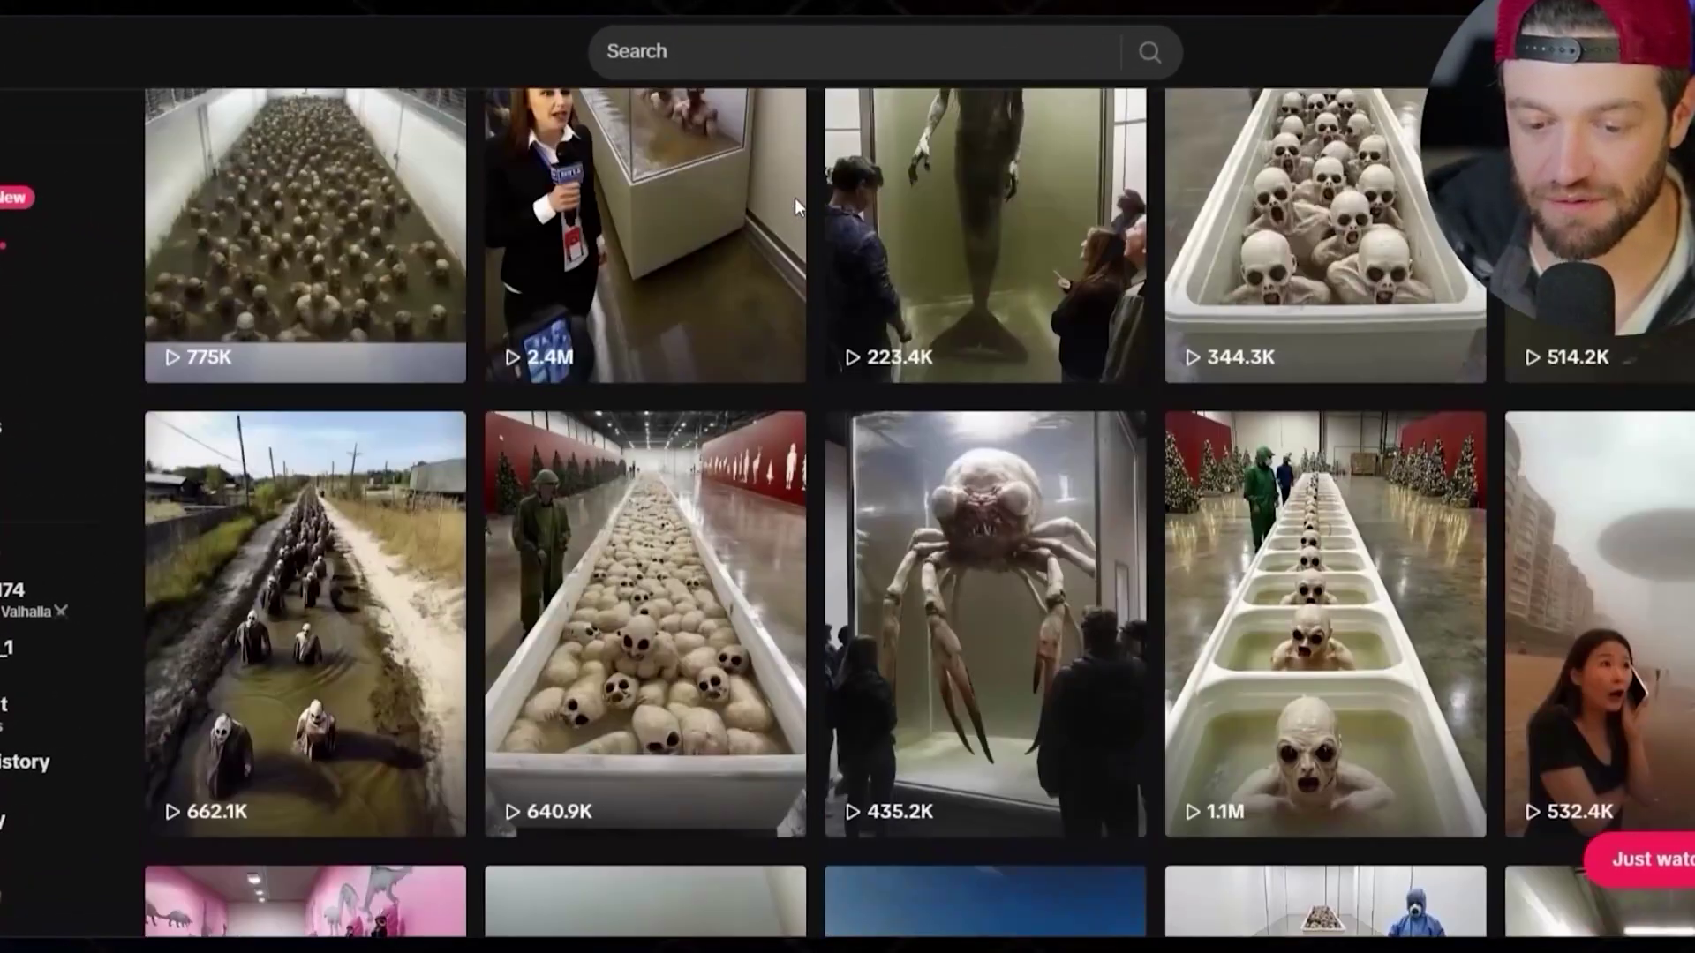
scroll(794, 198, "up", 10)
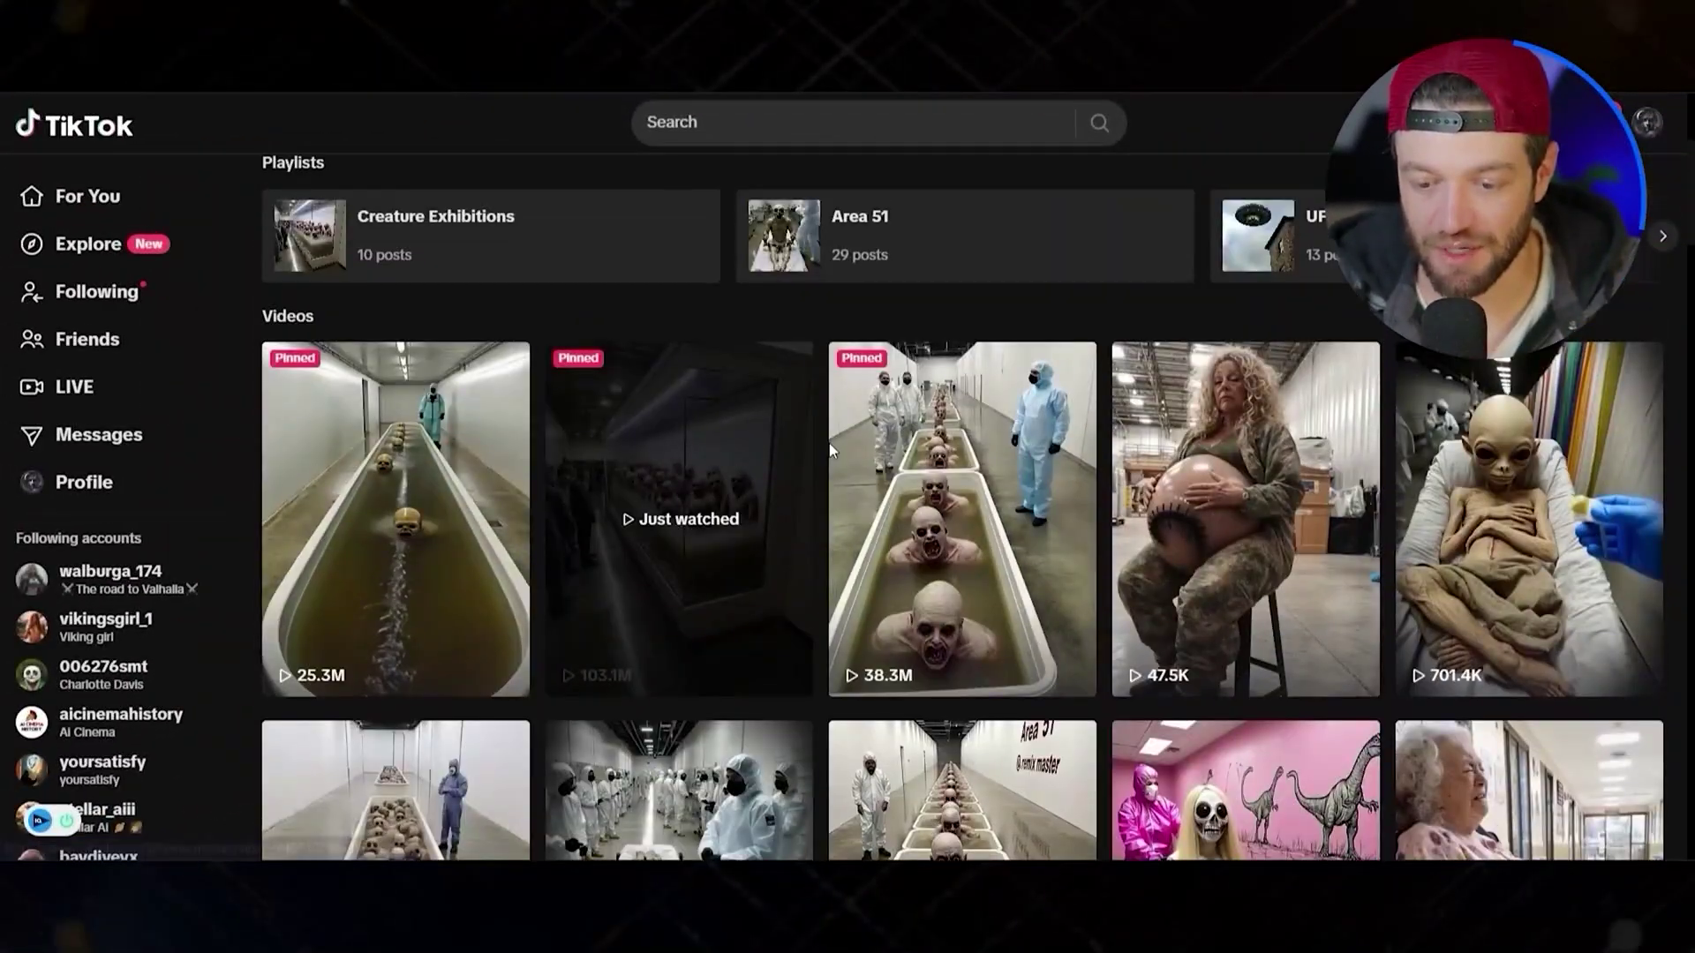
scroll(821, 530, "down", 1)
left_click(691, 520)
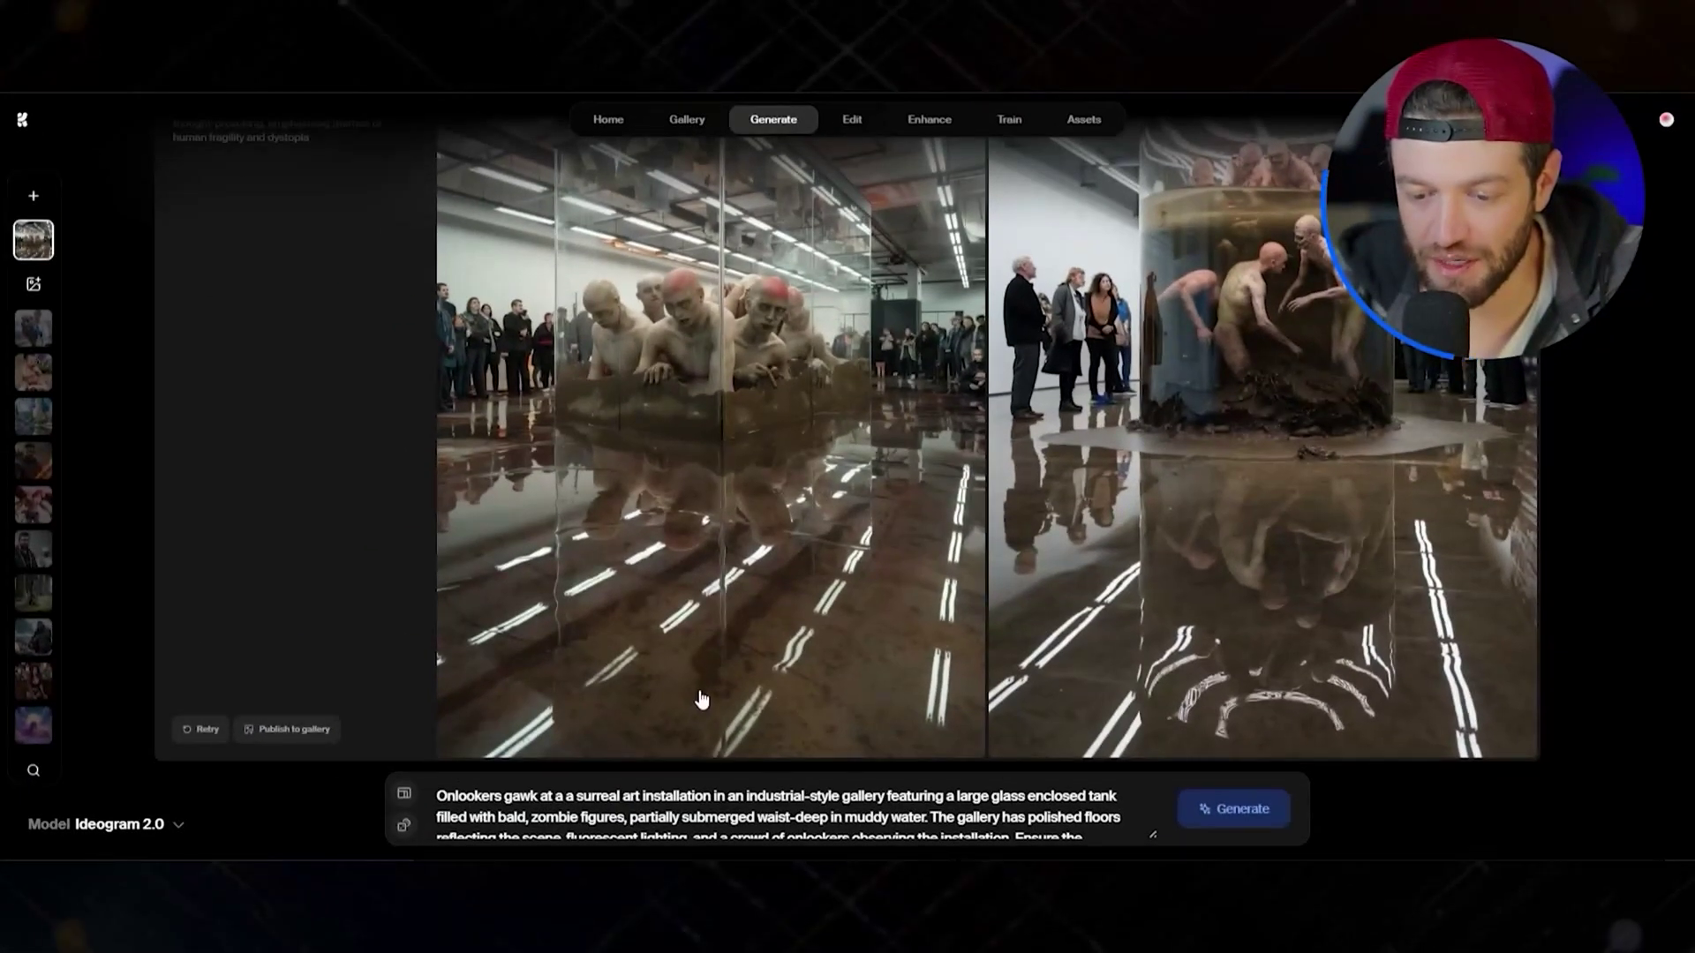
Step: Scroll through the Ideogram 2.0 zombie glass-tank gallery images with onlookers
scroll(723, 671, "up", 15)
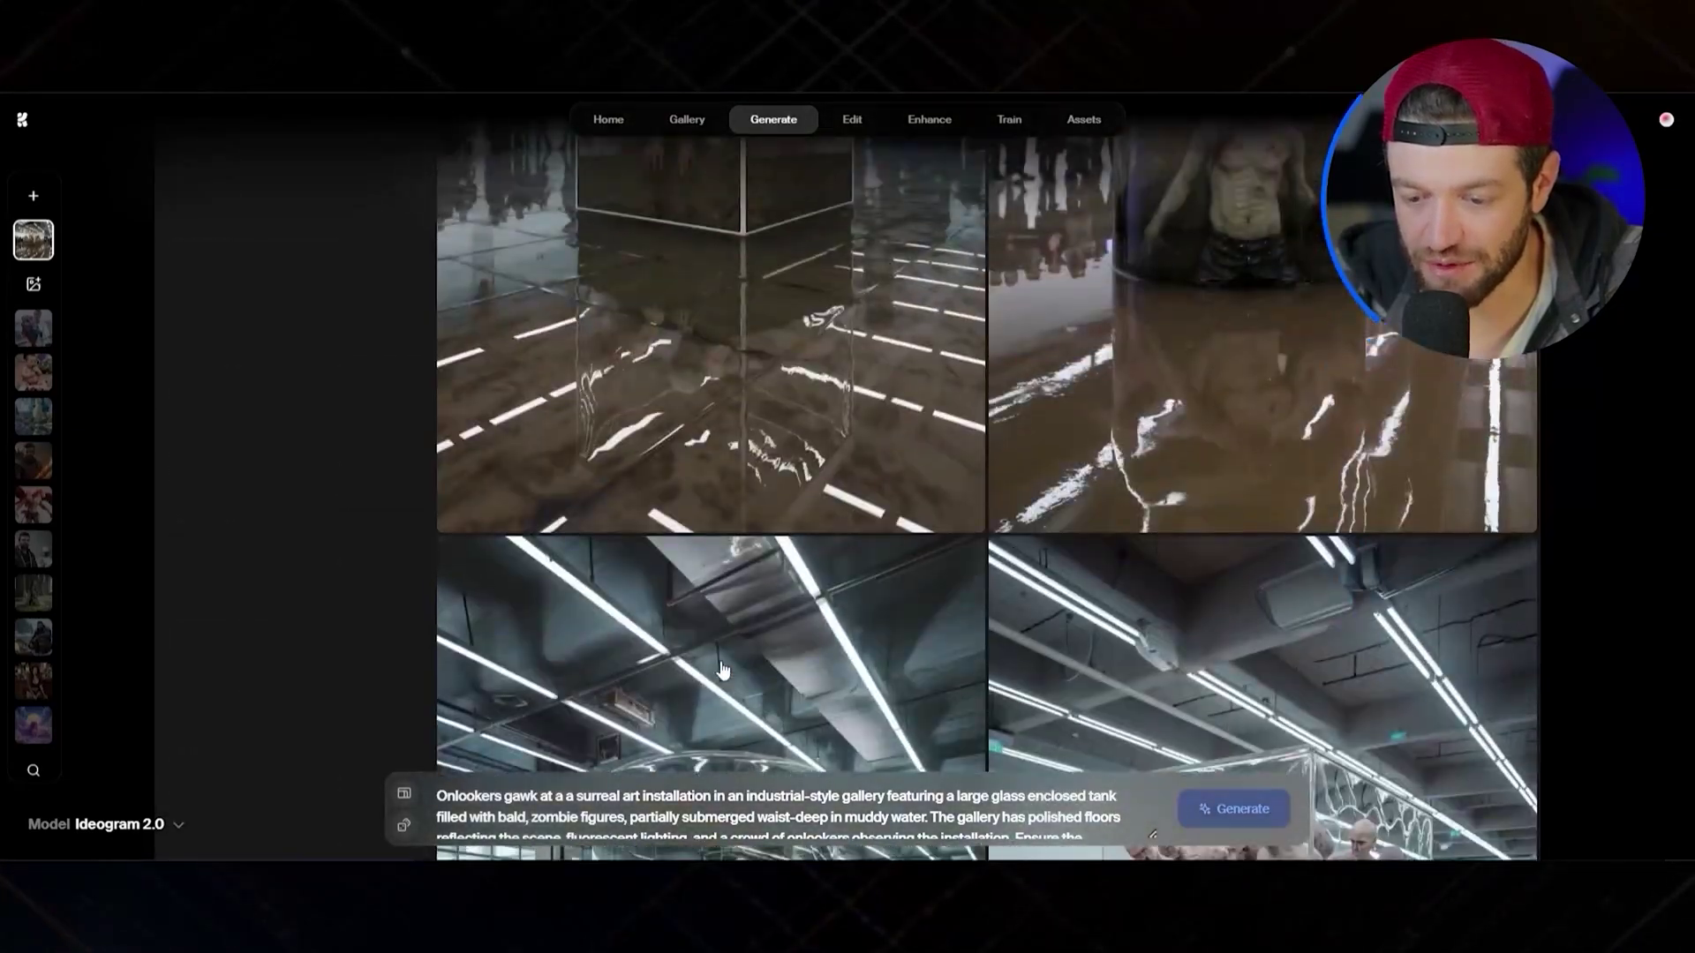
scroll(722, 671, "up", 5)
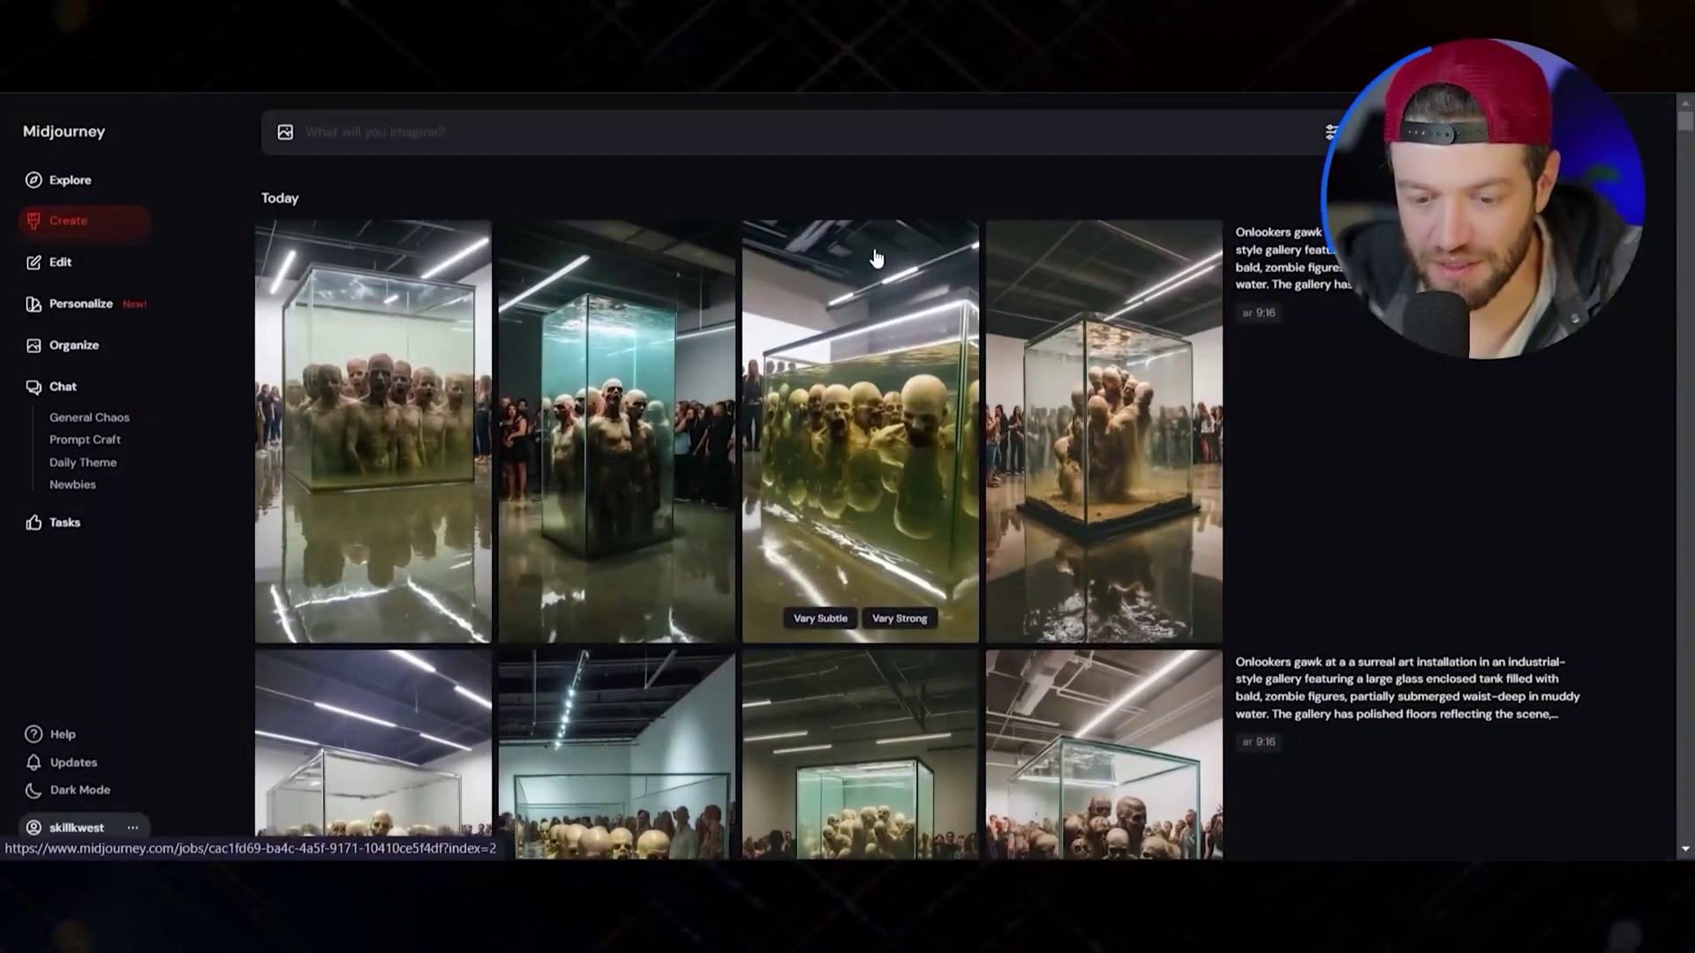
scroll(879, 256, "down", 15)
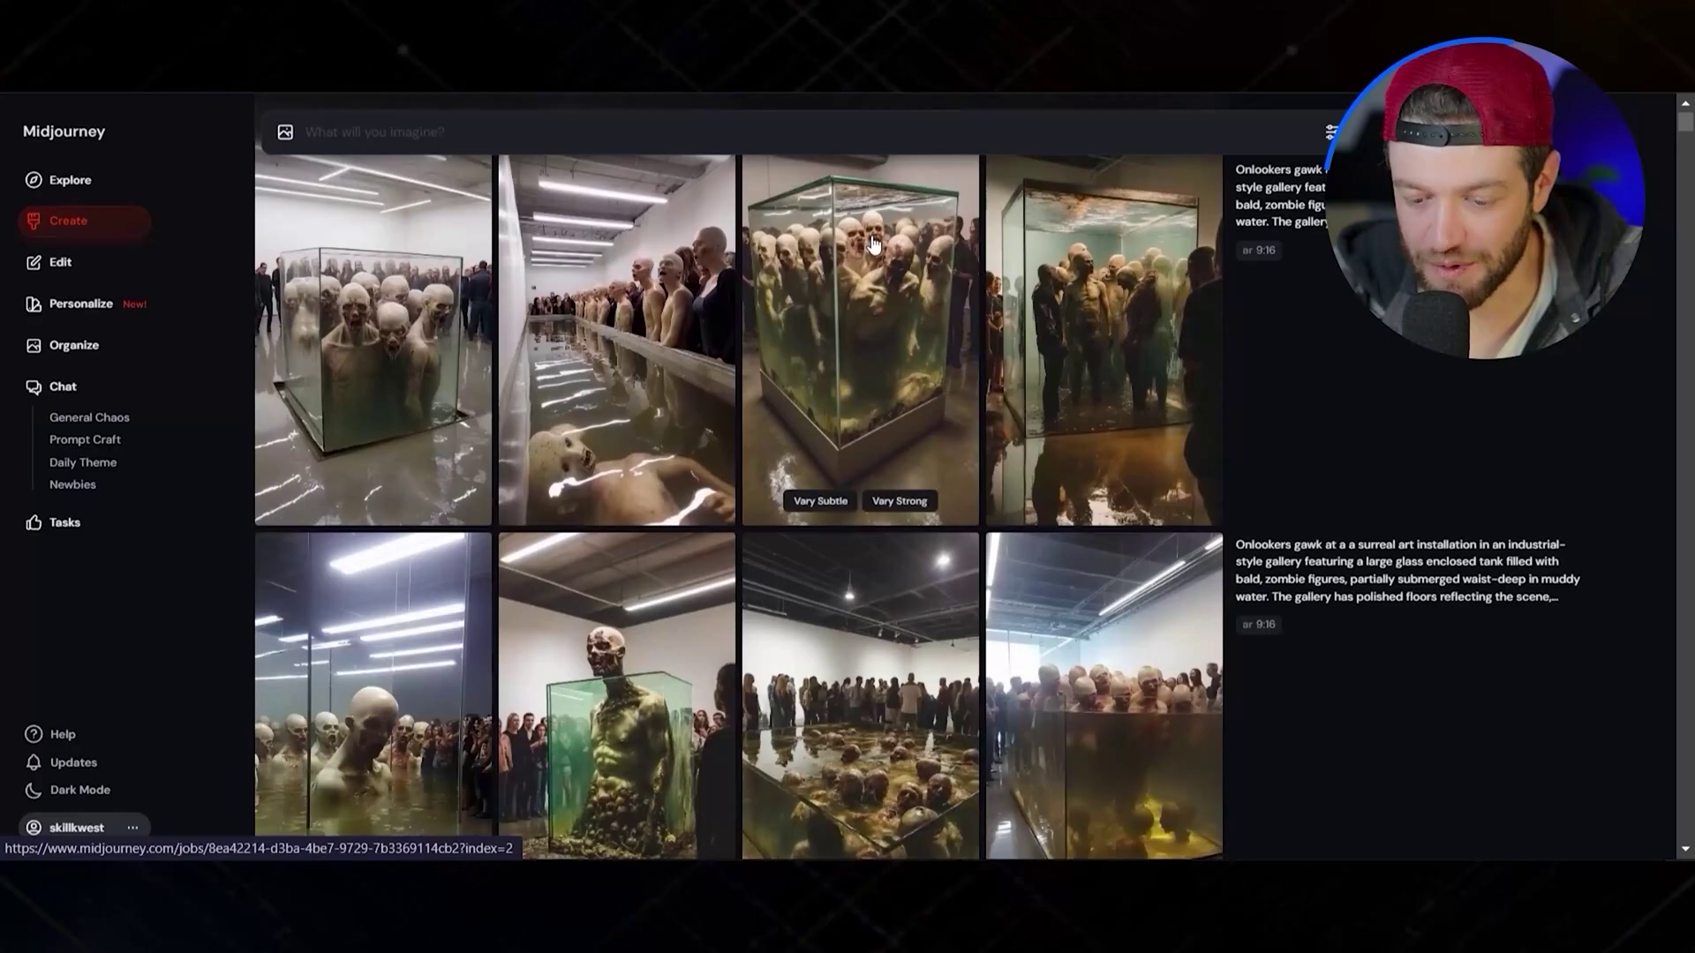
scroll(870, 244, "down", 5)
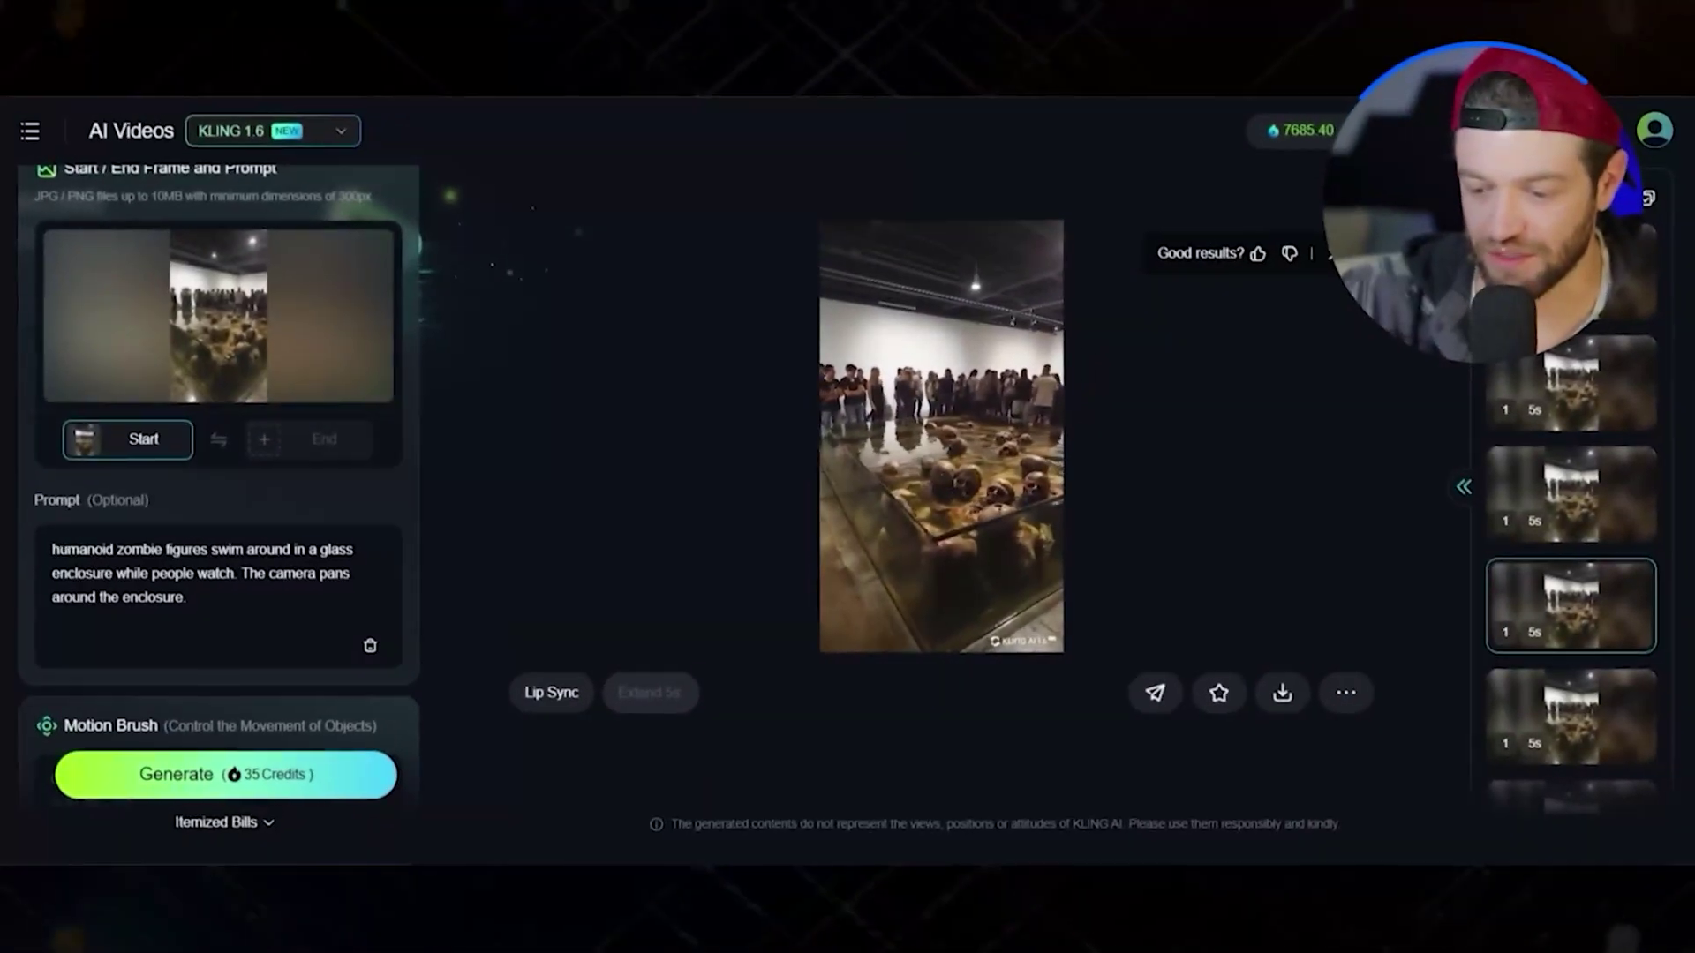
left_click(1567, 517)
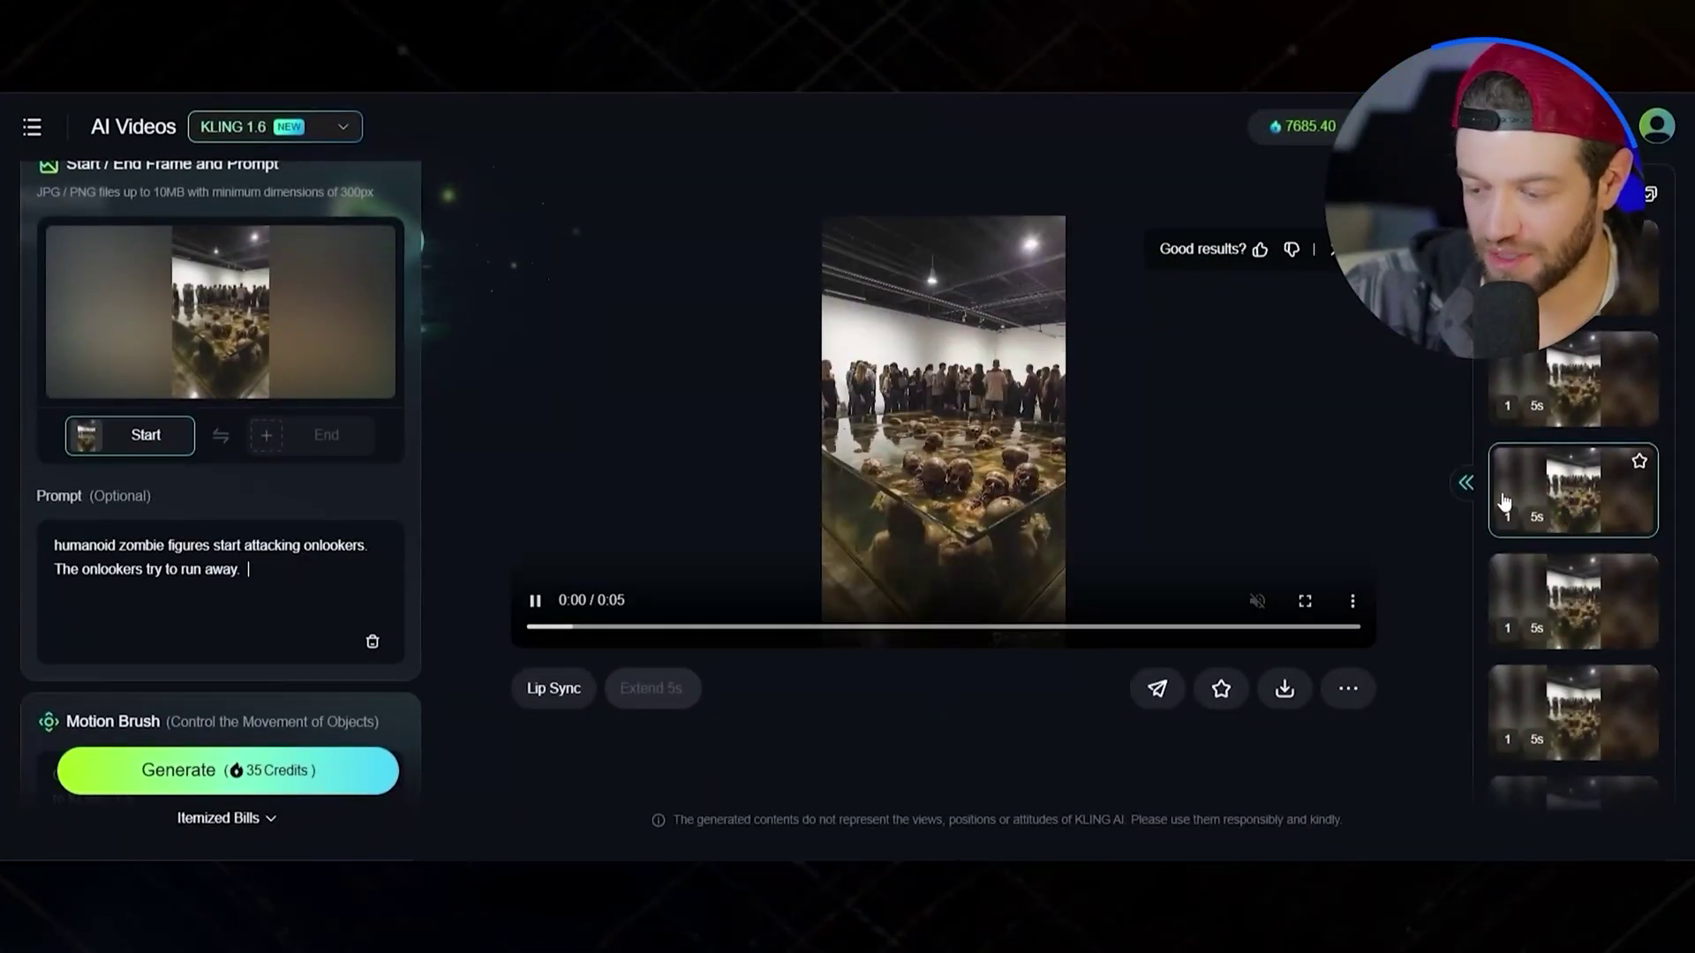